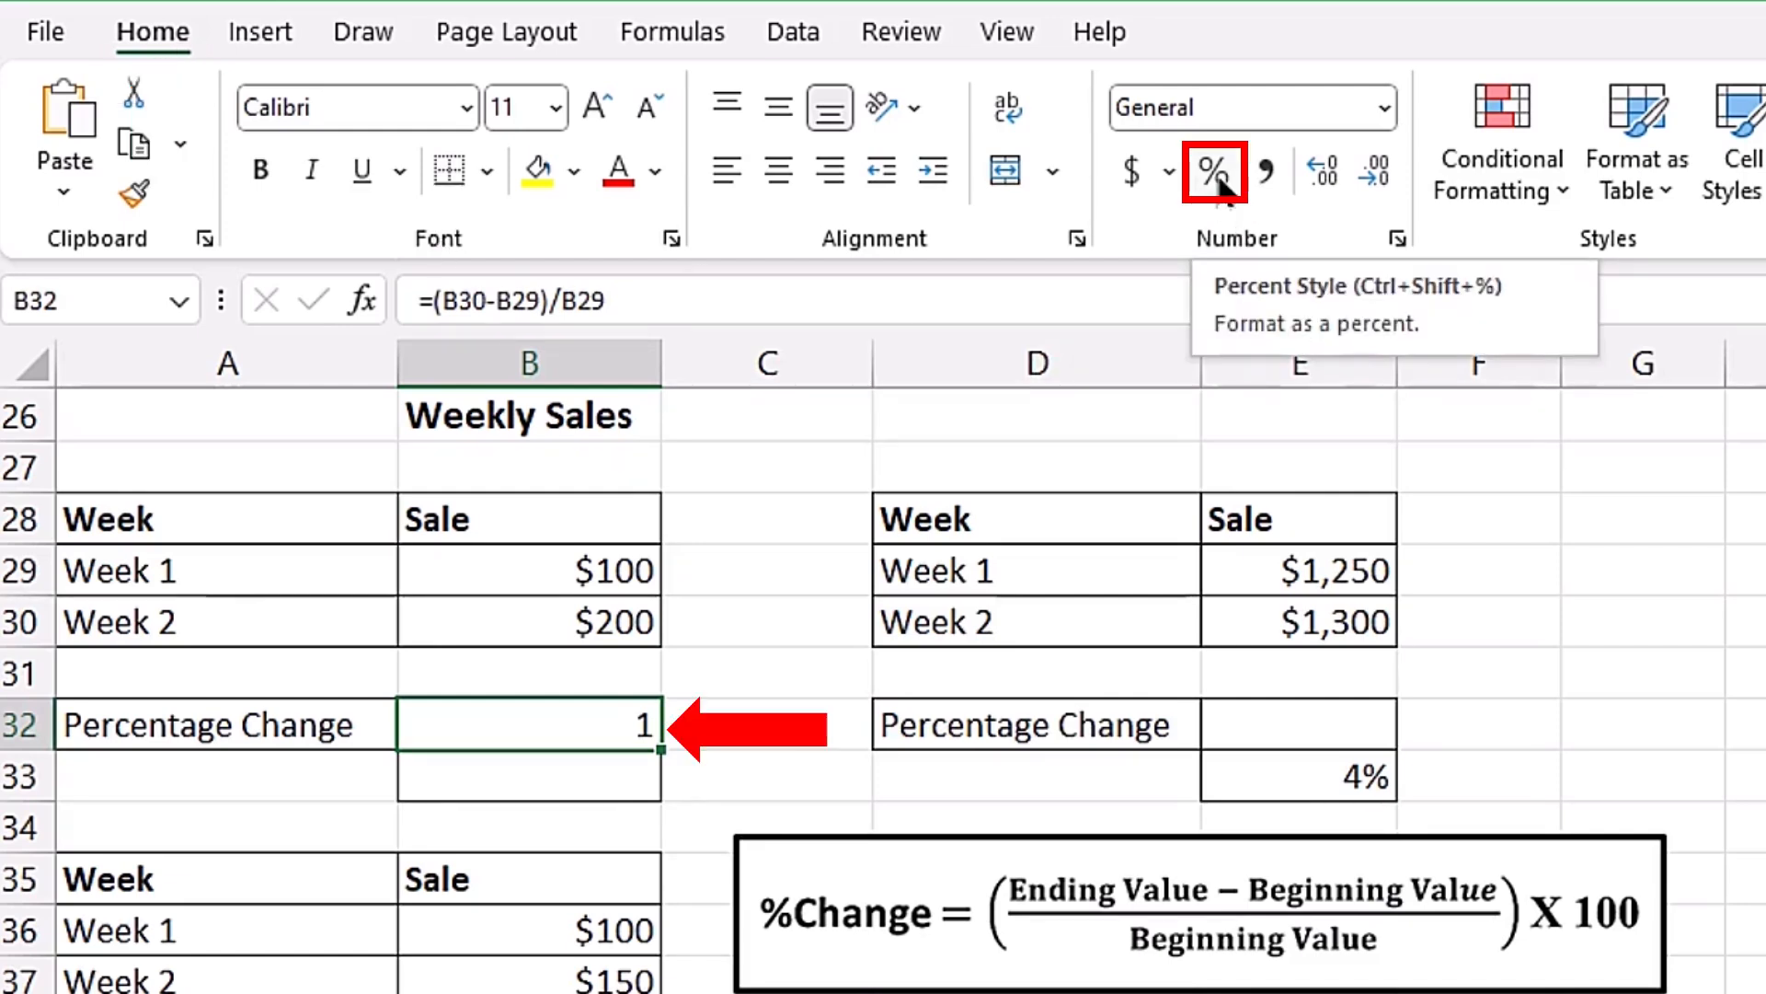
# Format B32 as a percentage, and calculate the change in B33 with =B30/B29-1, also formatted as a percentage
pyautogui.click(1217, 173)
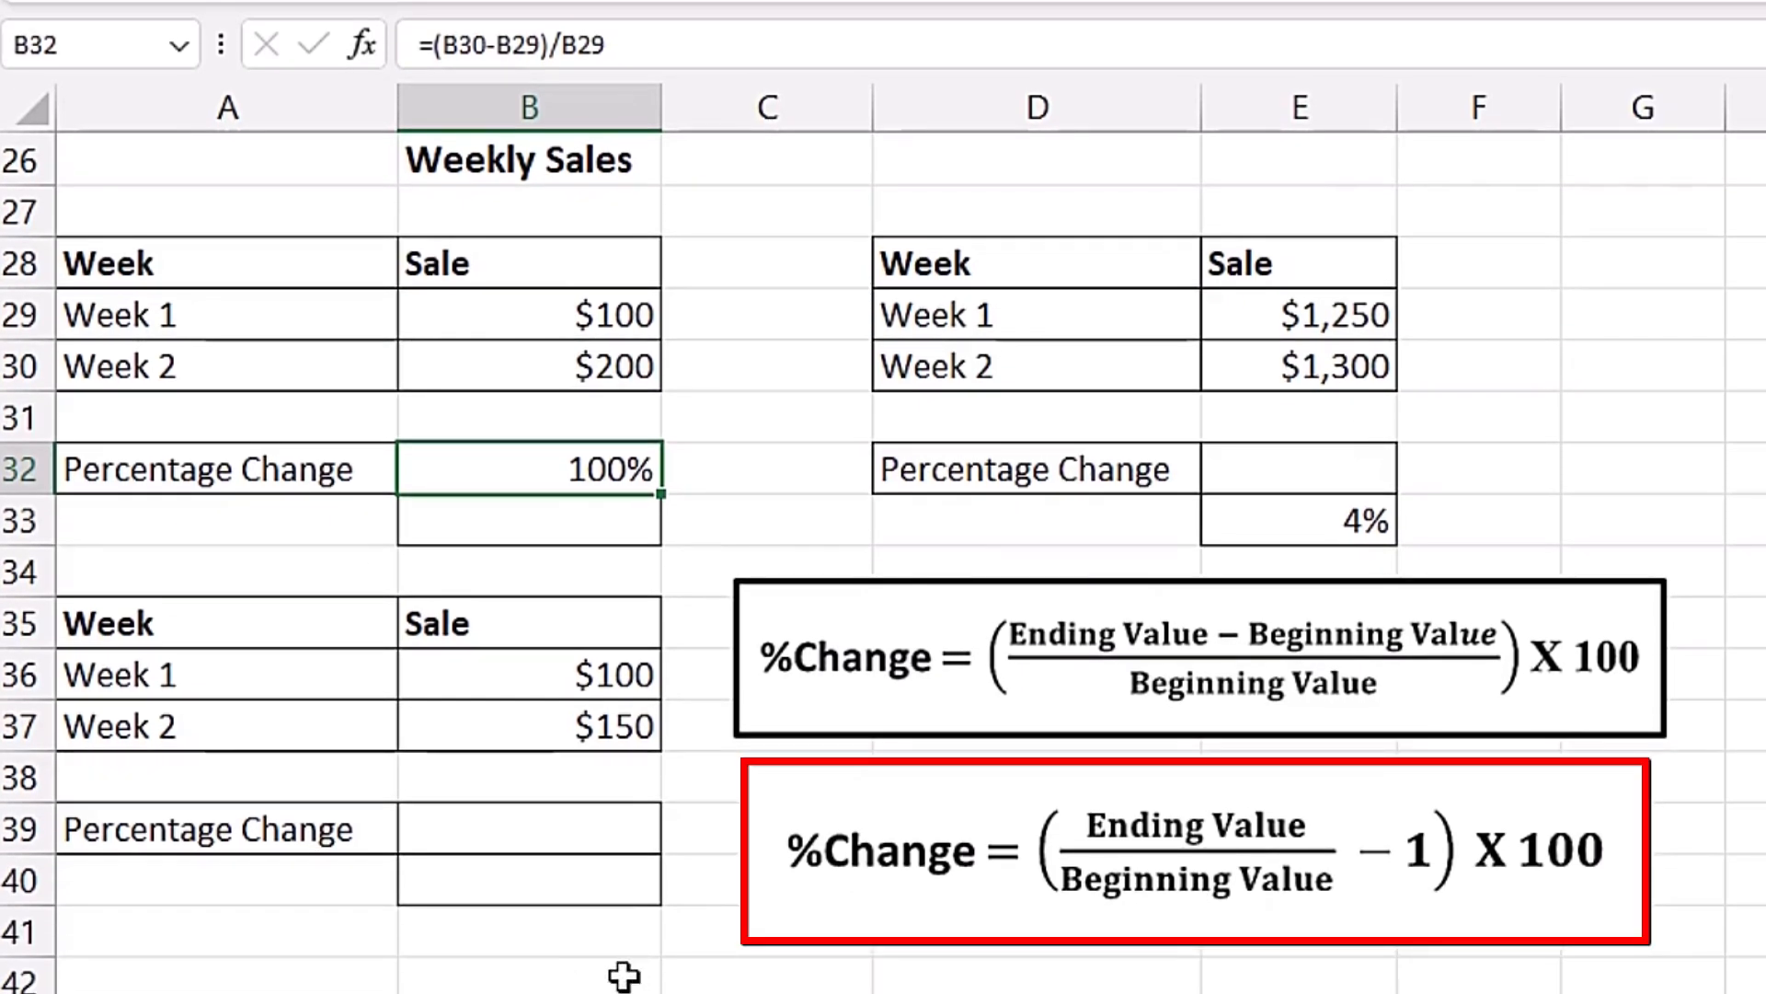
pyautogui.click(594, 527)
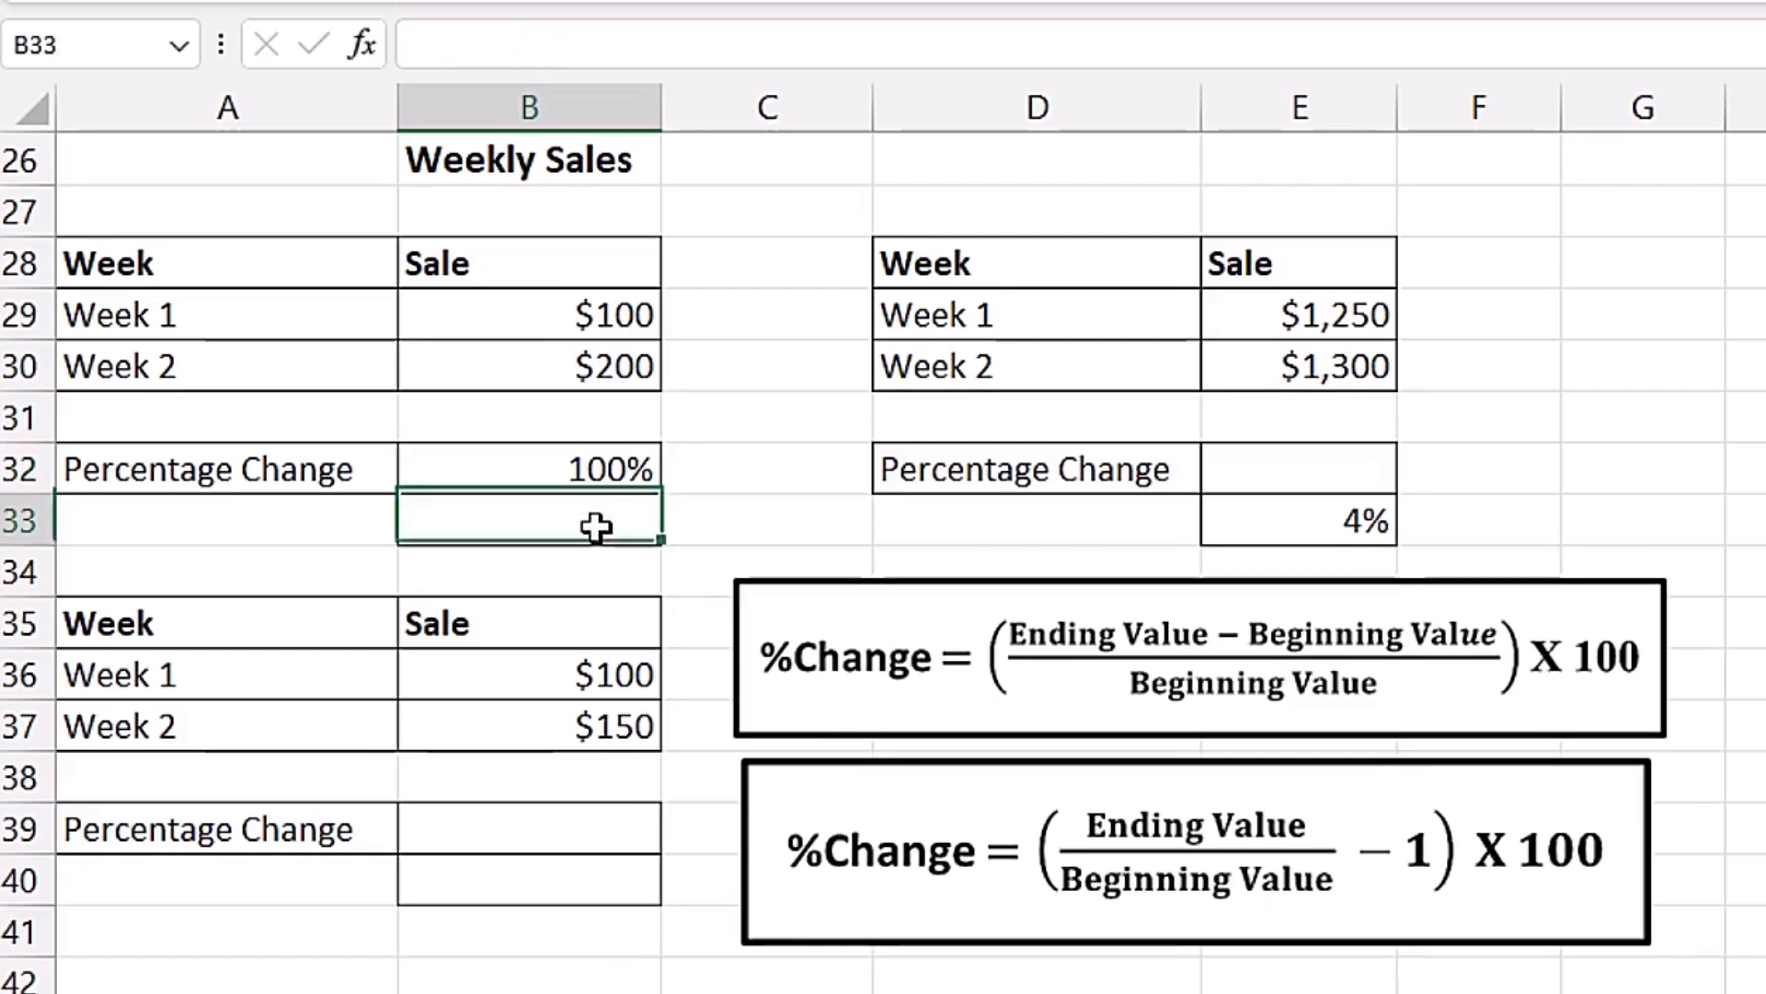
pyautogui.write('=')
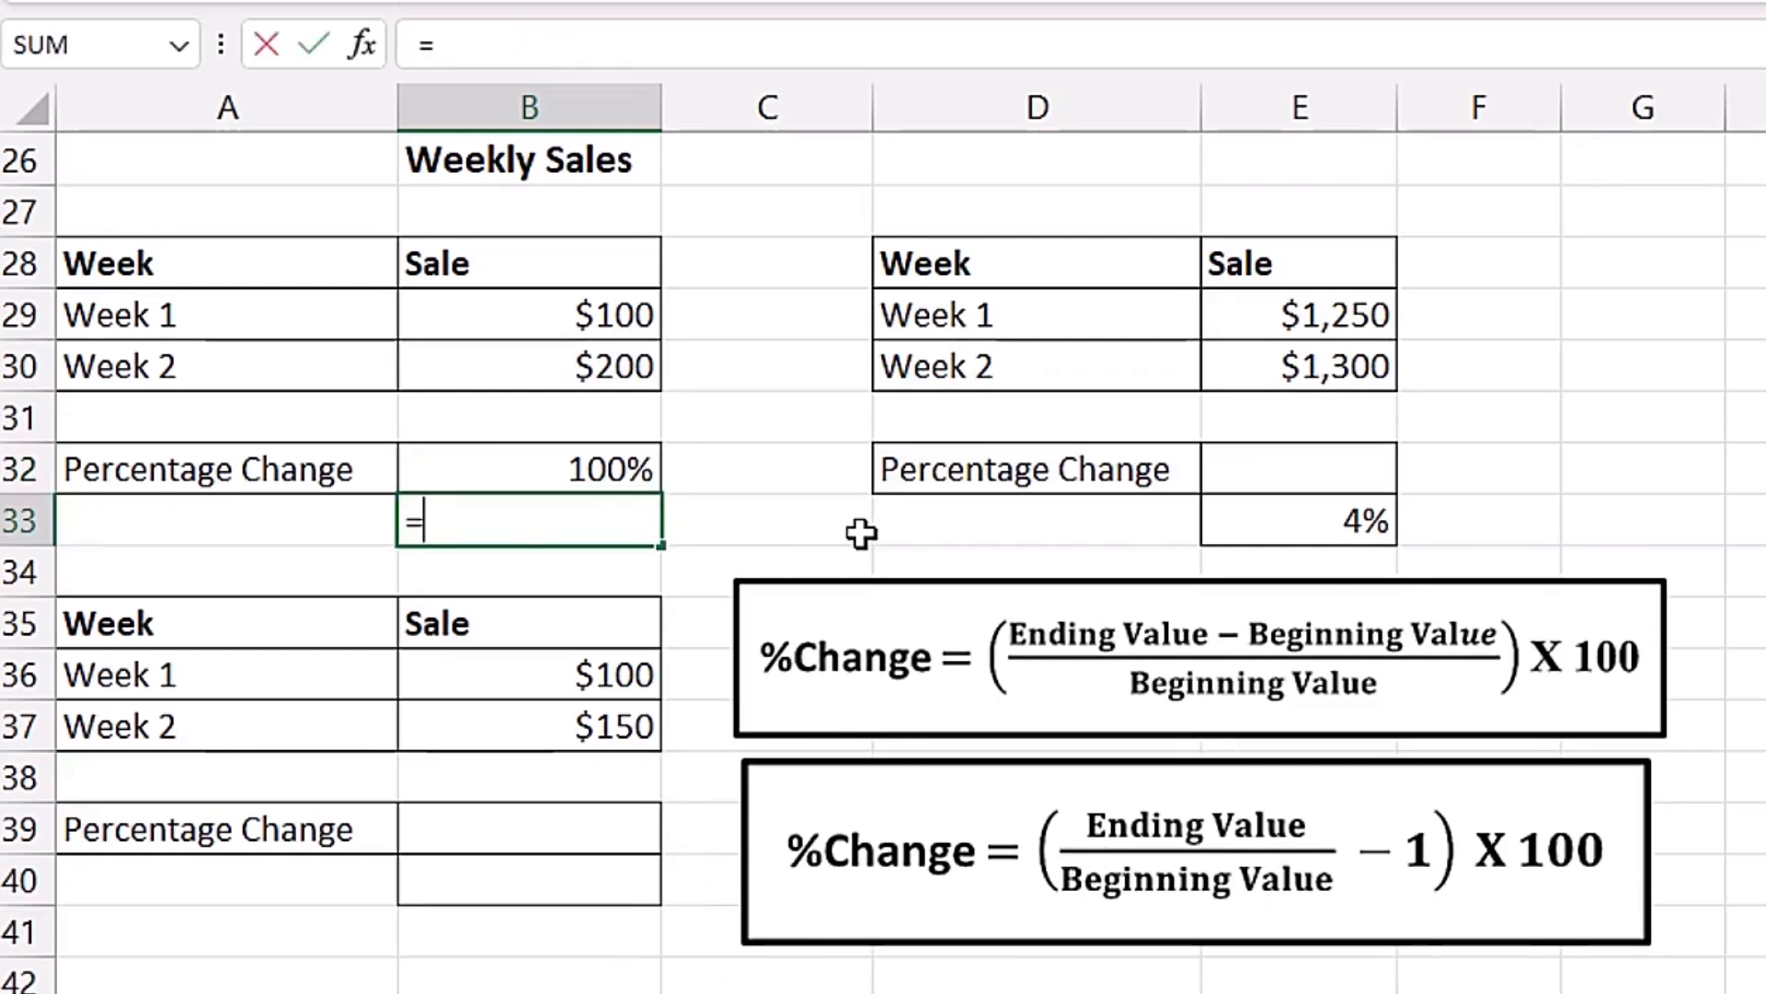
pyautogui.click(605, 372)
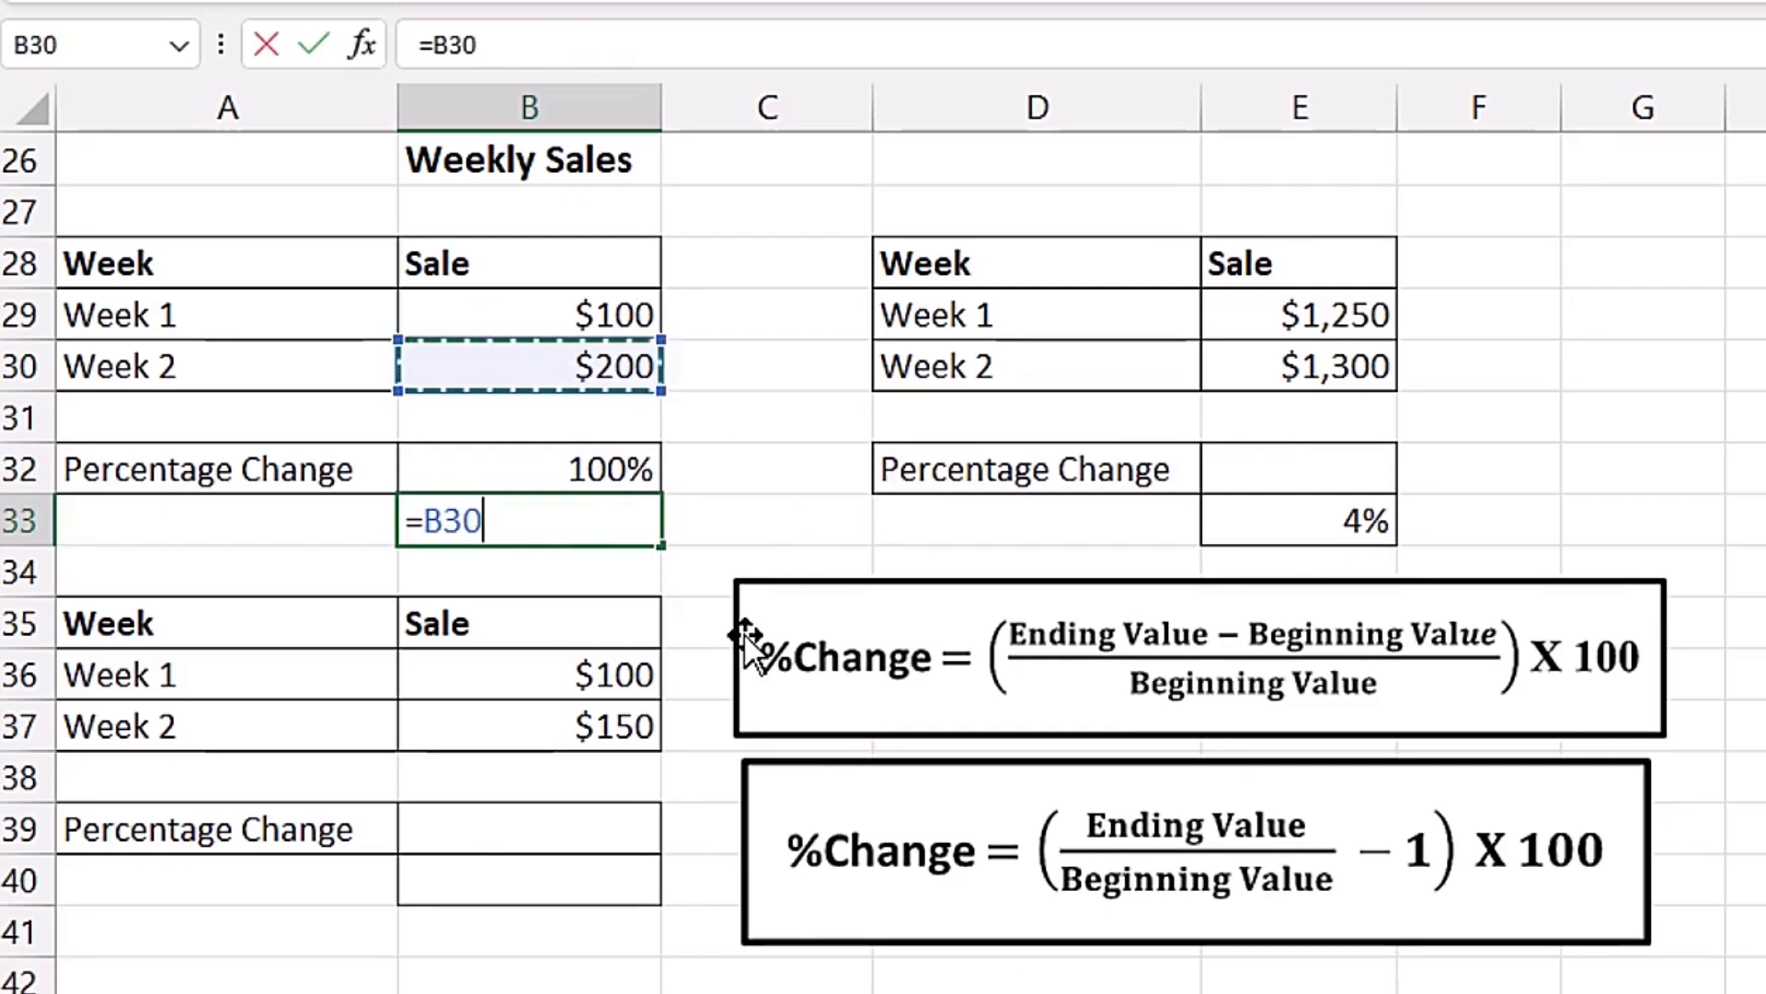
pyautogui.write('/')
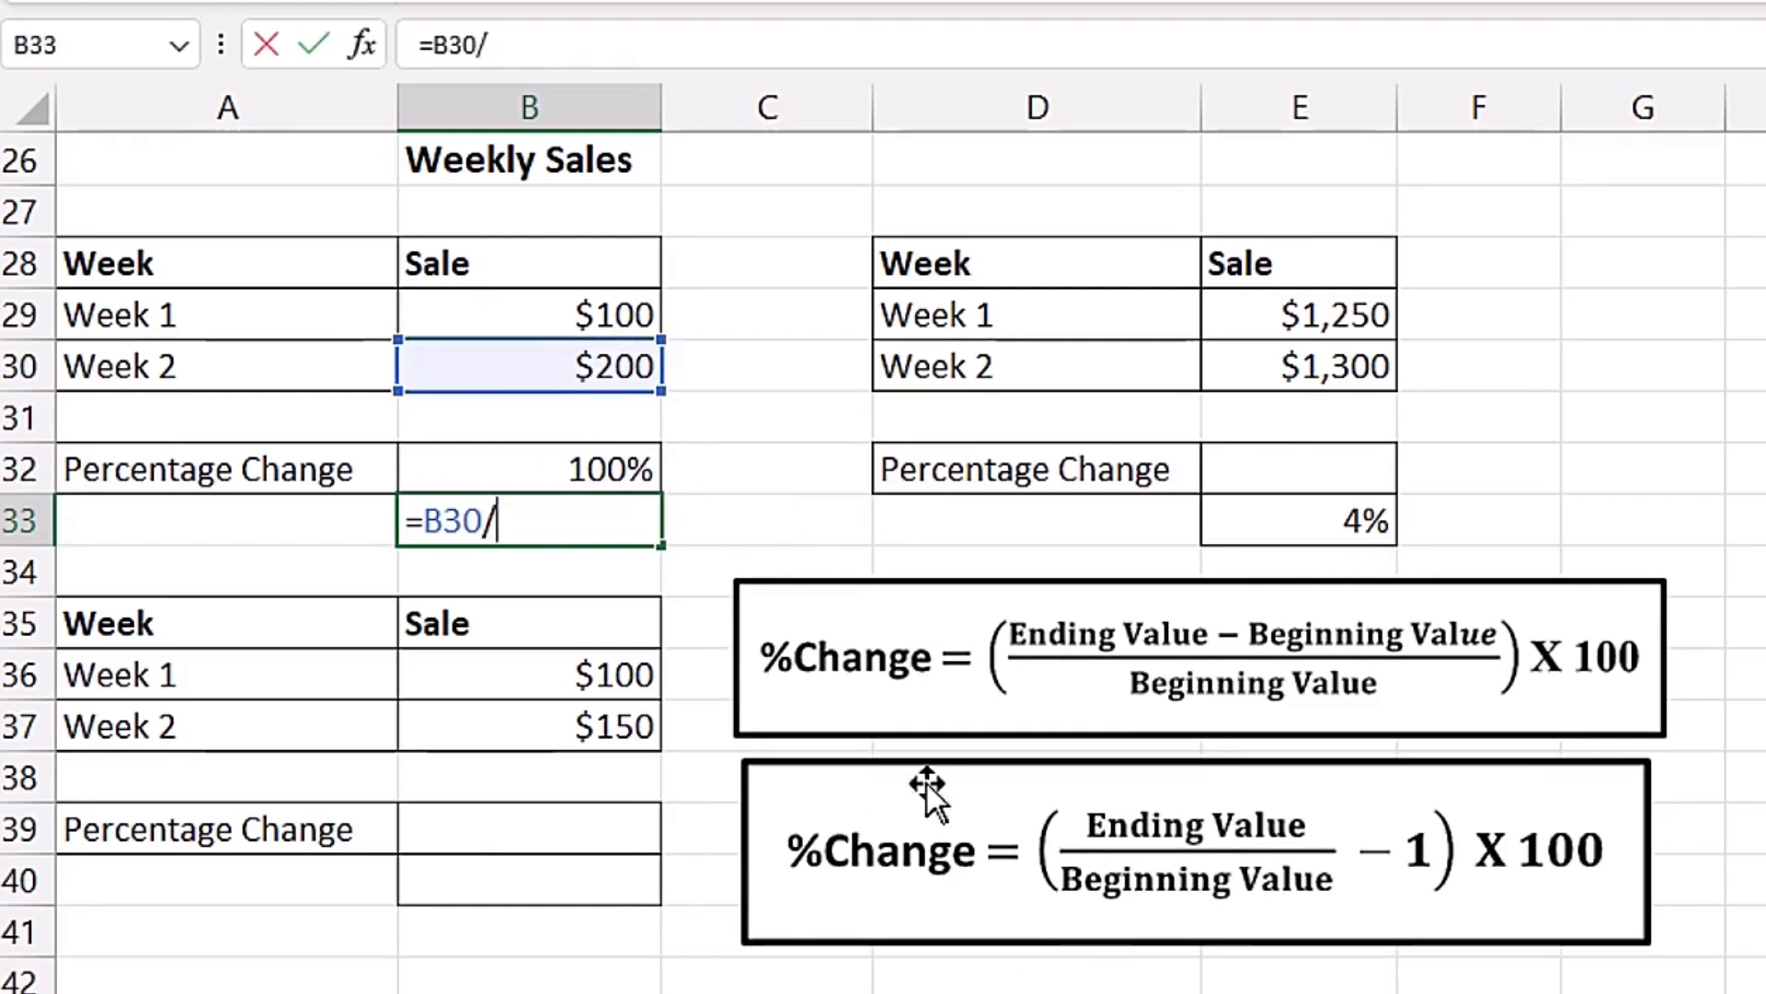
pyautogui.click(583, 312)
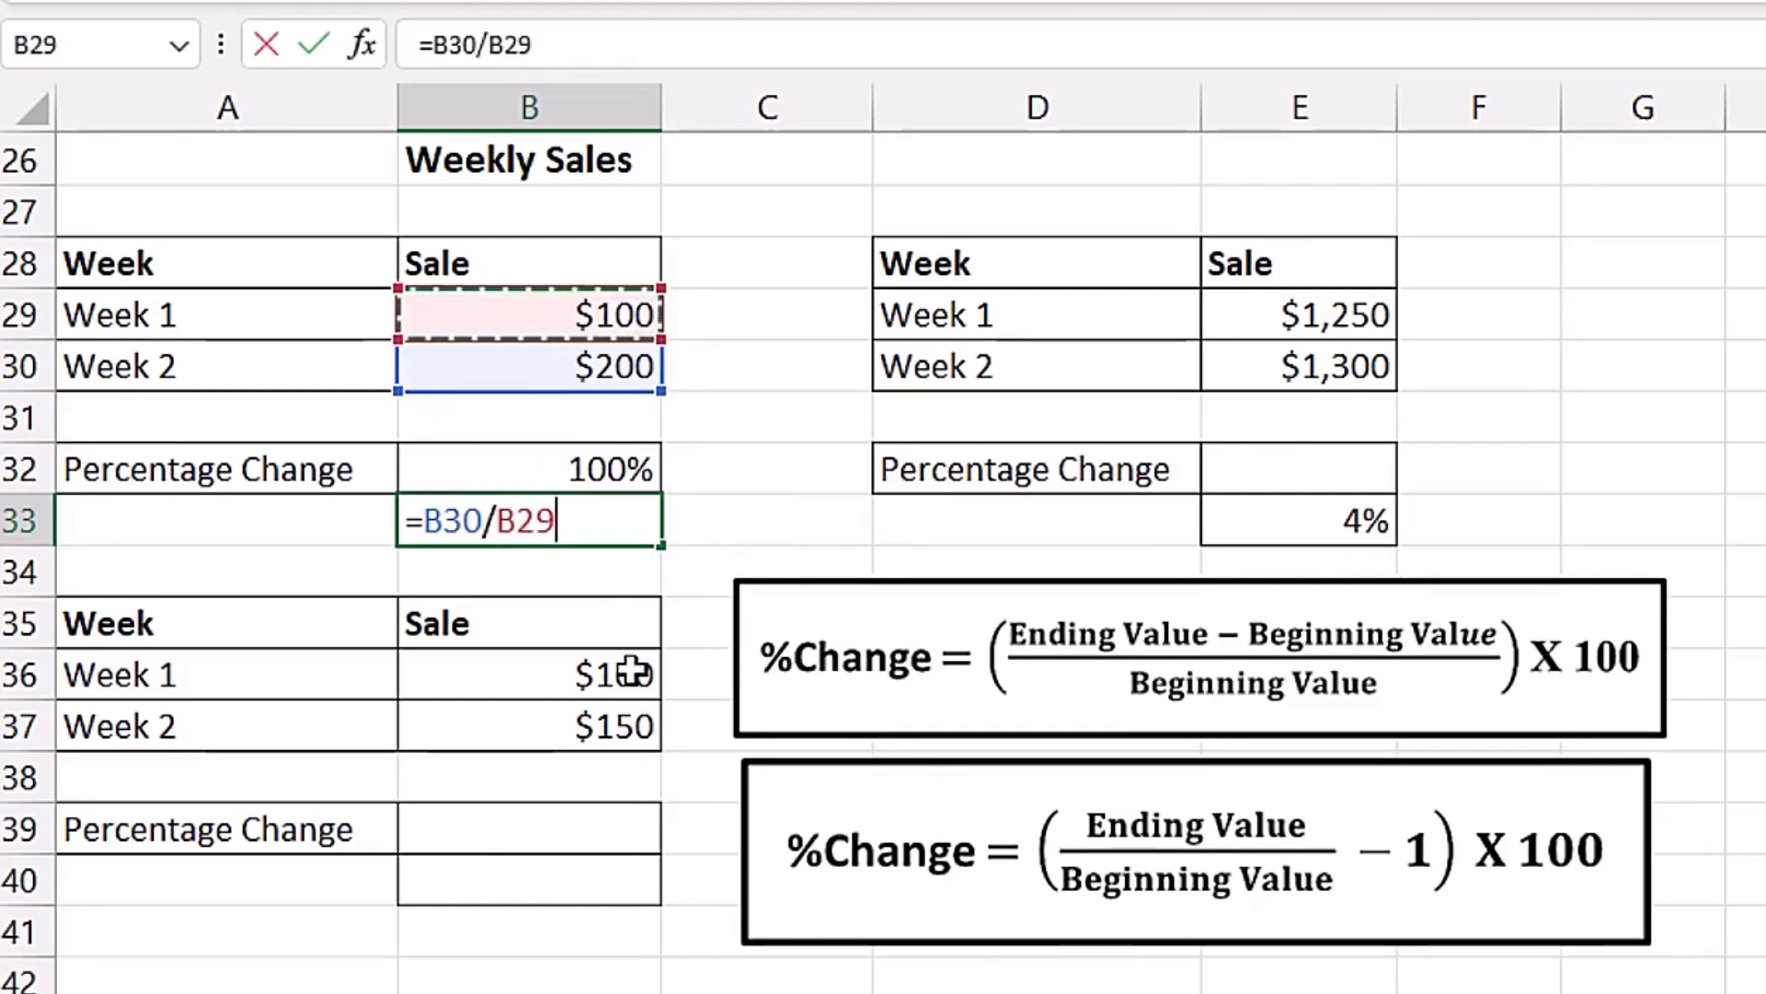
pyautogui.write('-1')
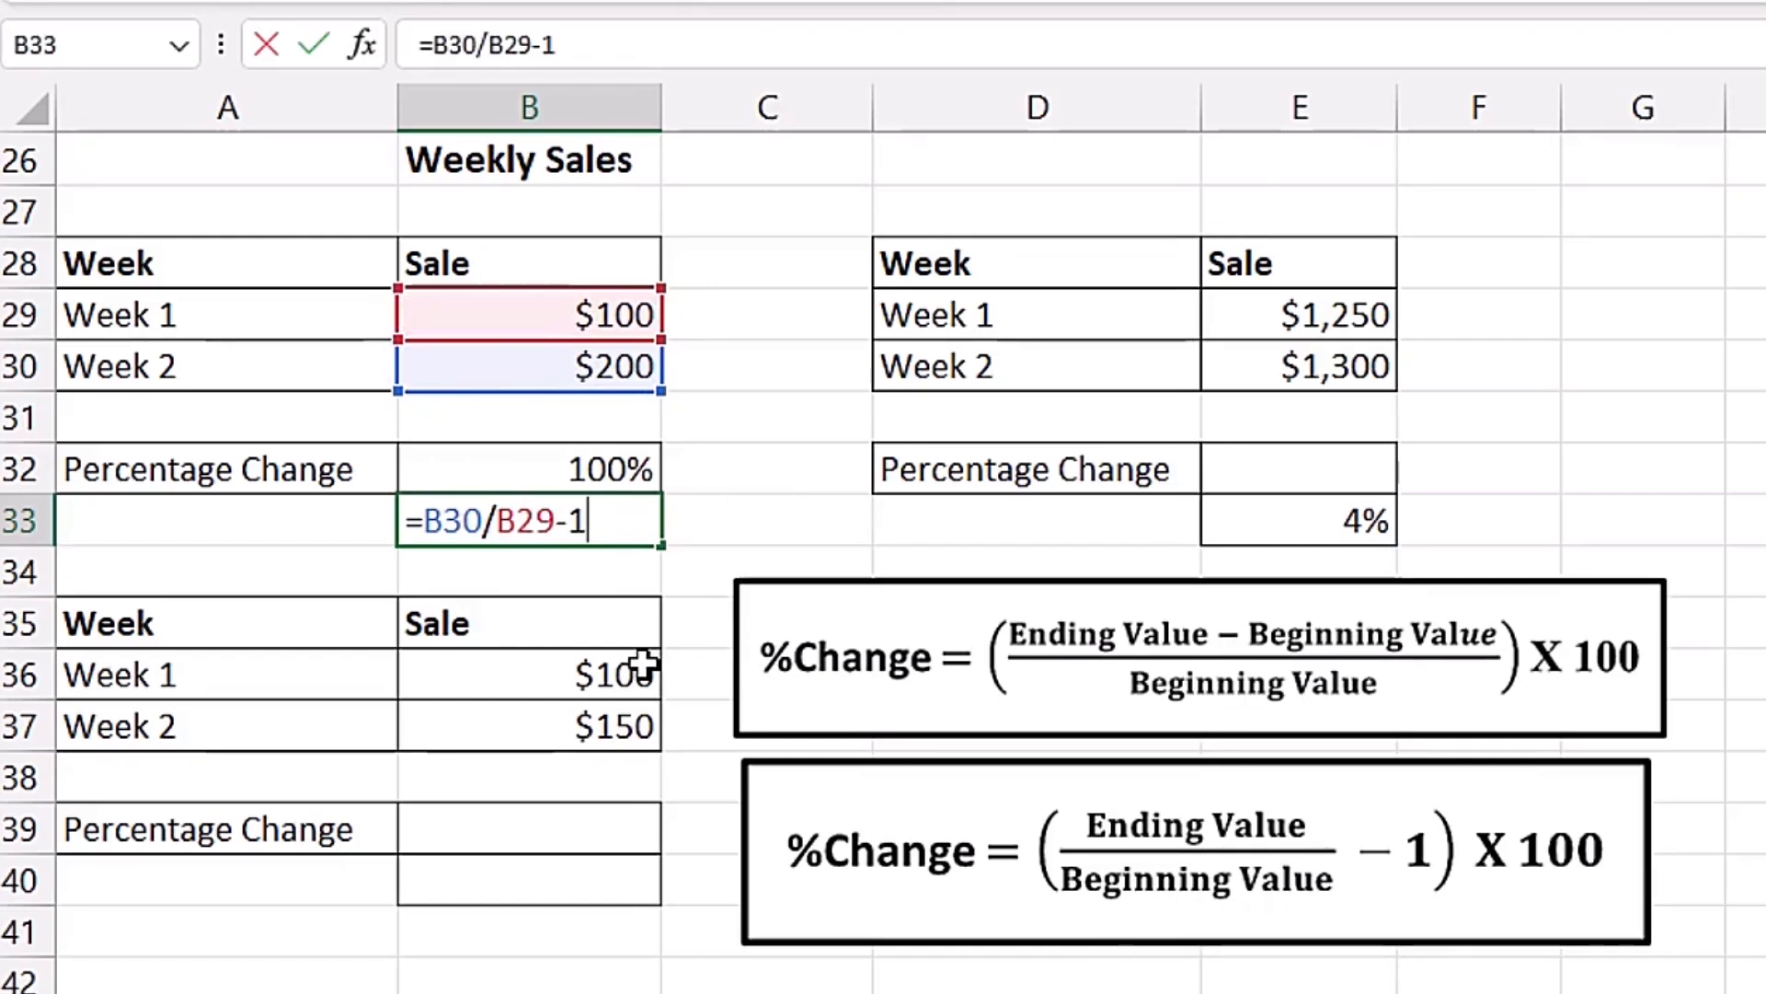
pyautogui.hotkey('ctrl', 'Return')
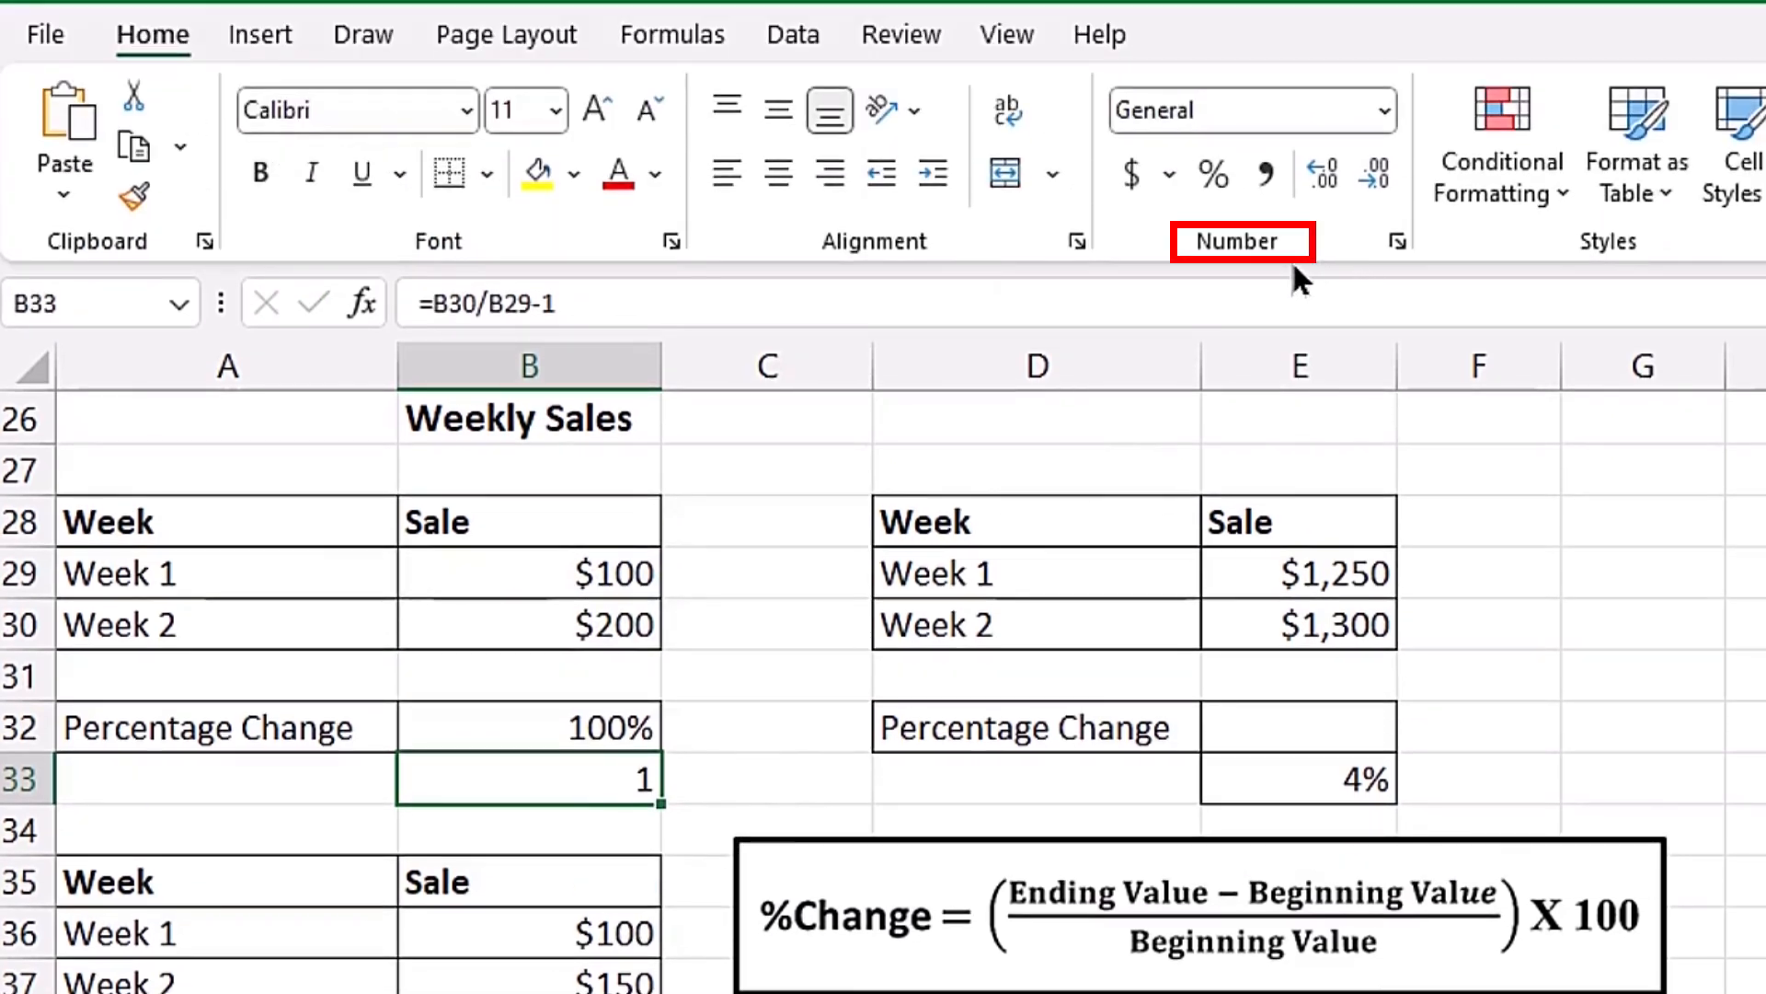
pyautogui.click(1214, 184)
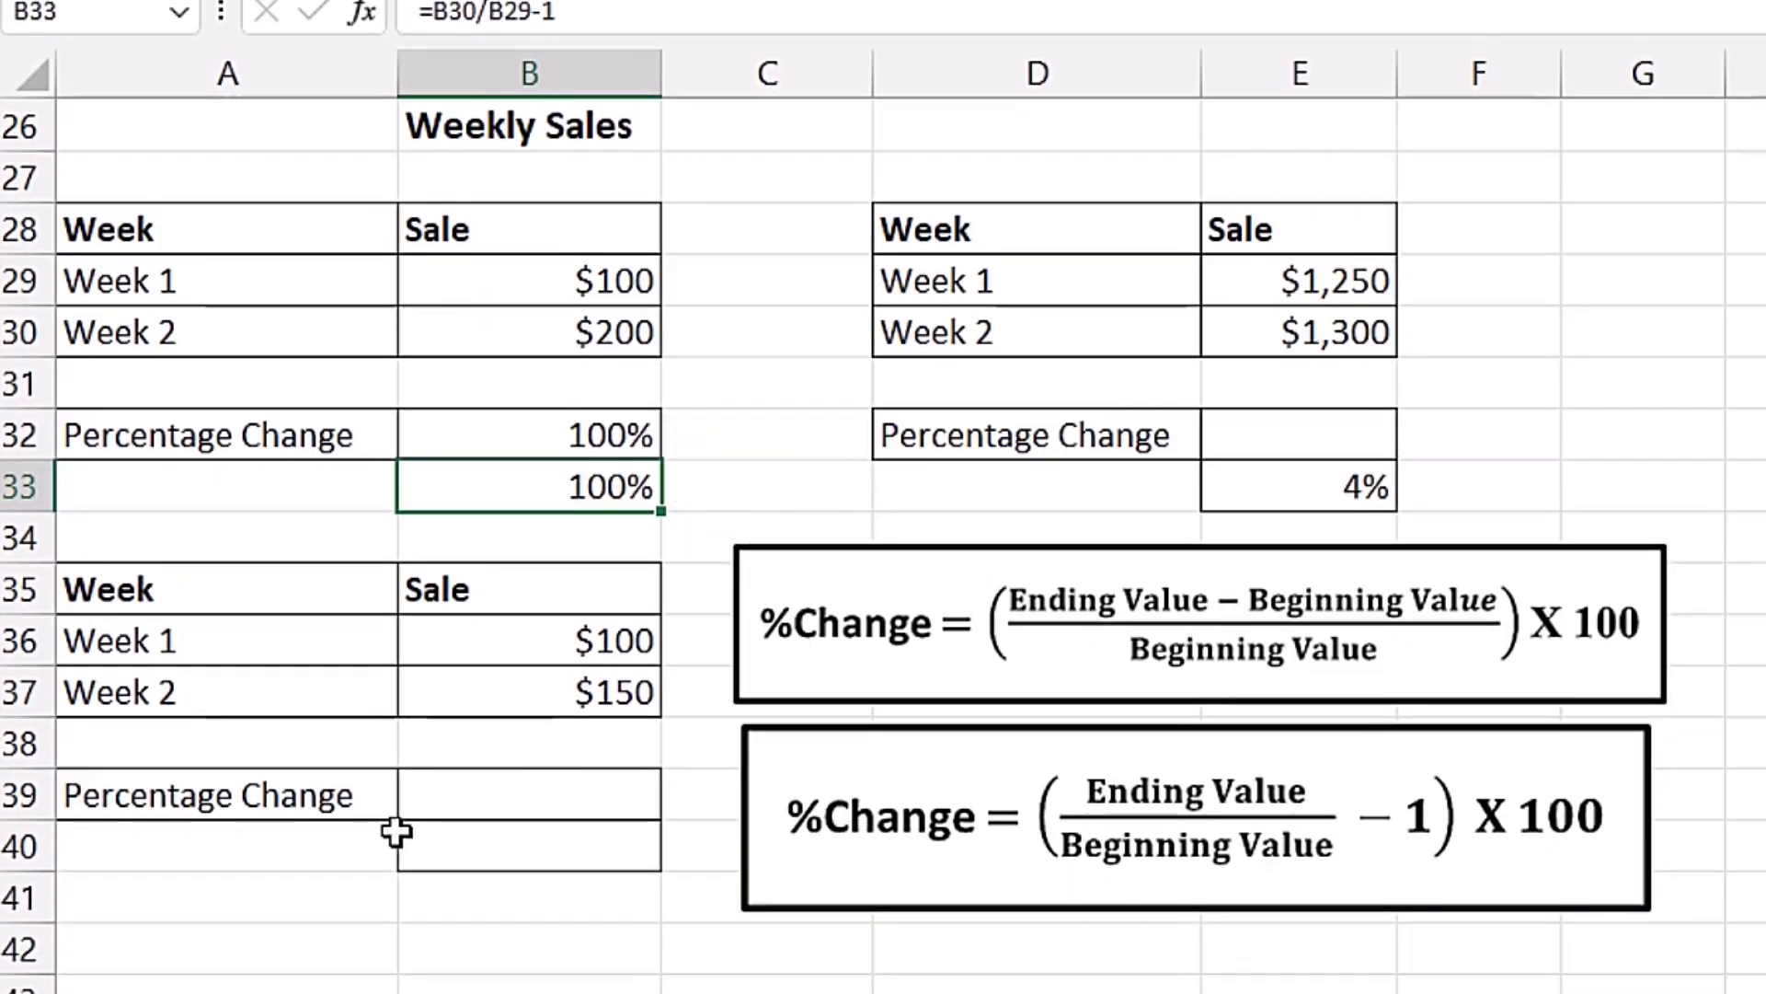
# Calculate the second table's percentage change in B39 with =(B37-B36)/B36 and format it as a percentage
pyautogui.click(519, 798)
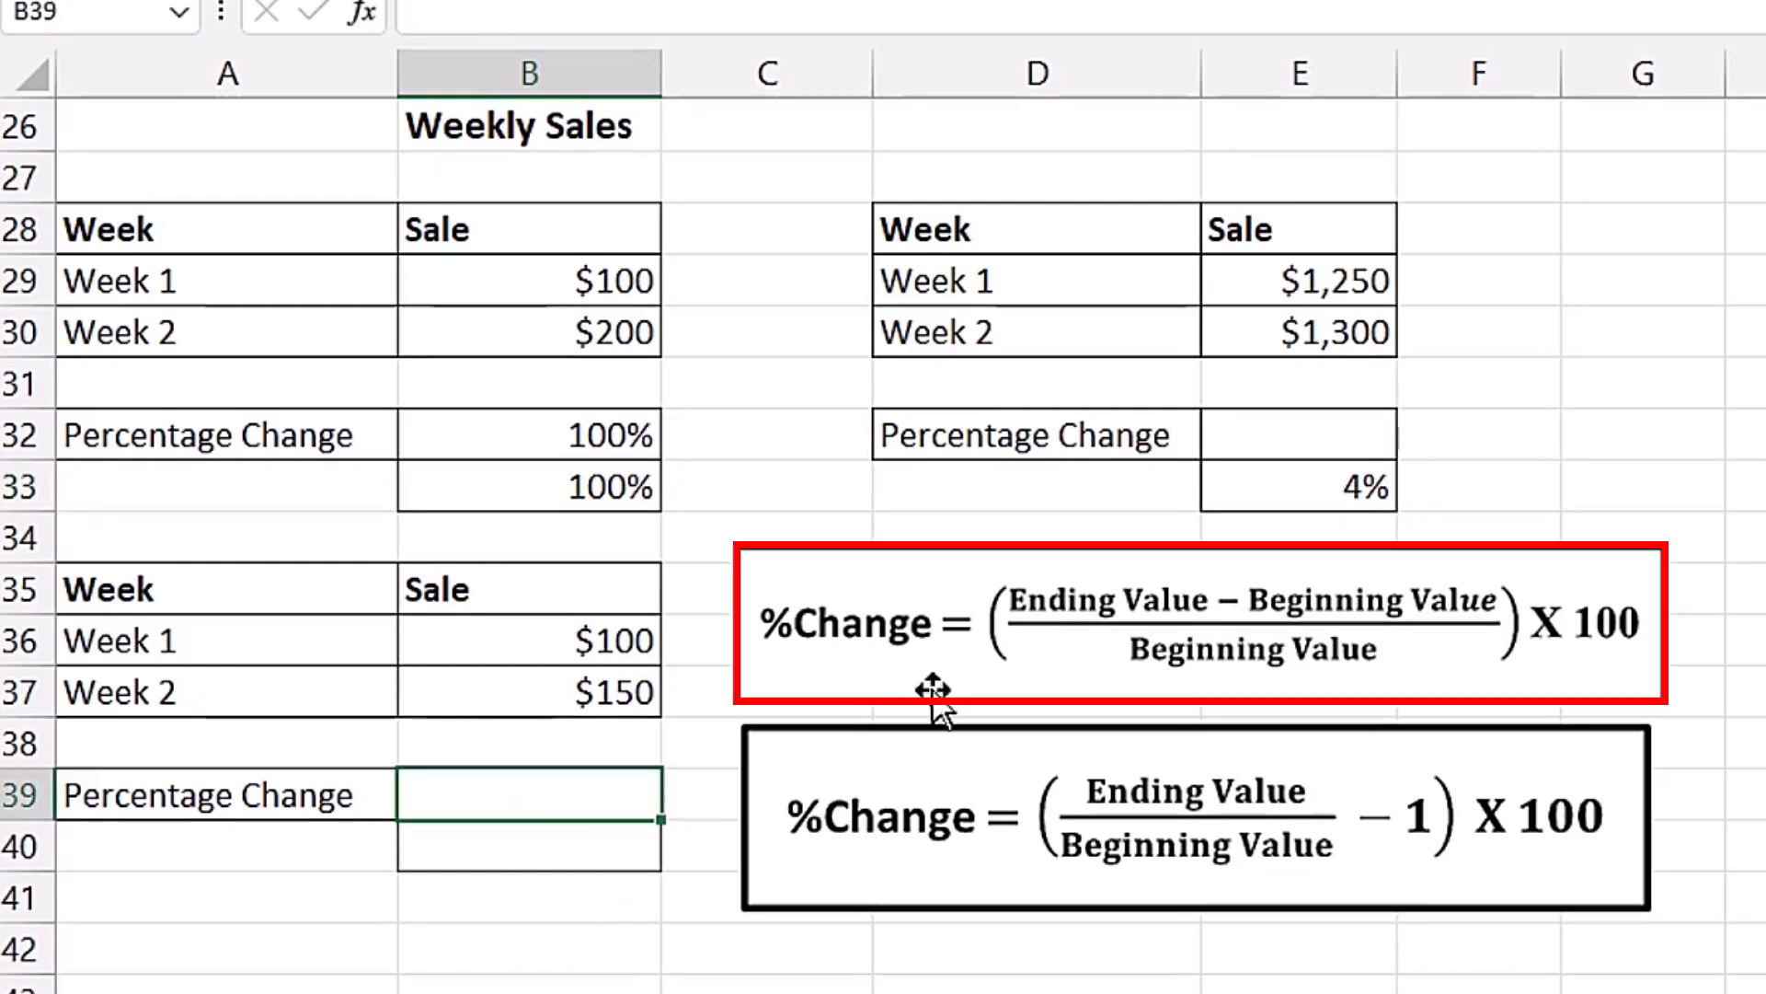
pyautogui.write('=(')
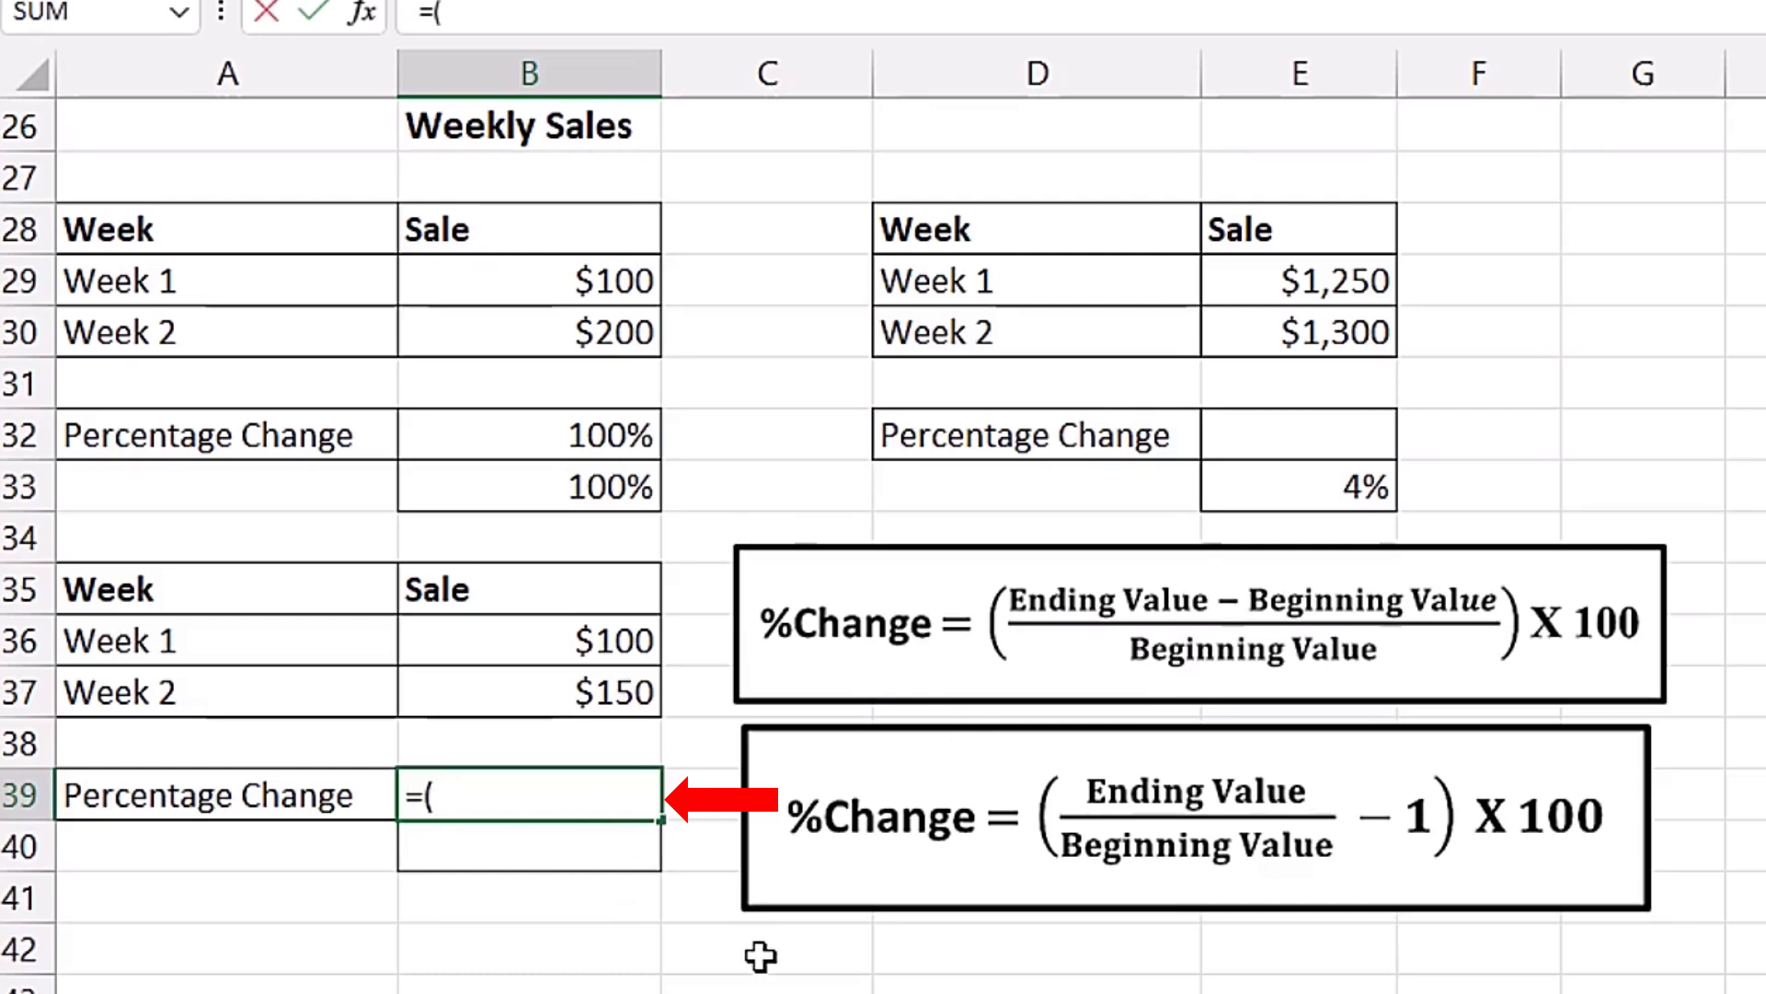
pyautogui.click(580, 708)
pyautogui.write('-')
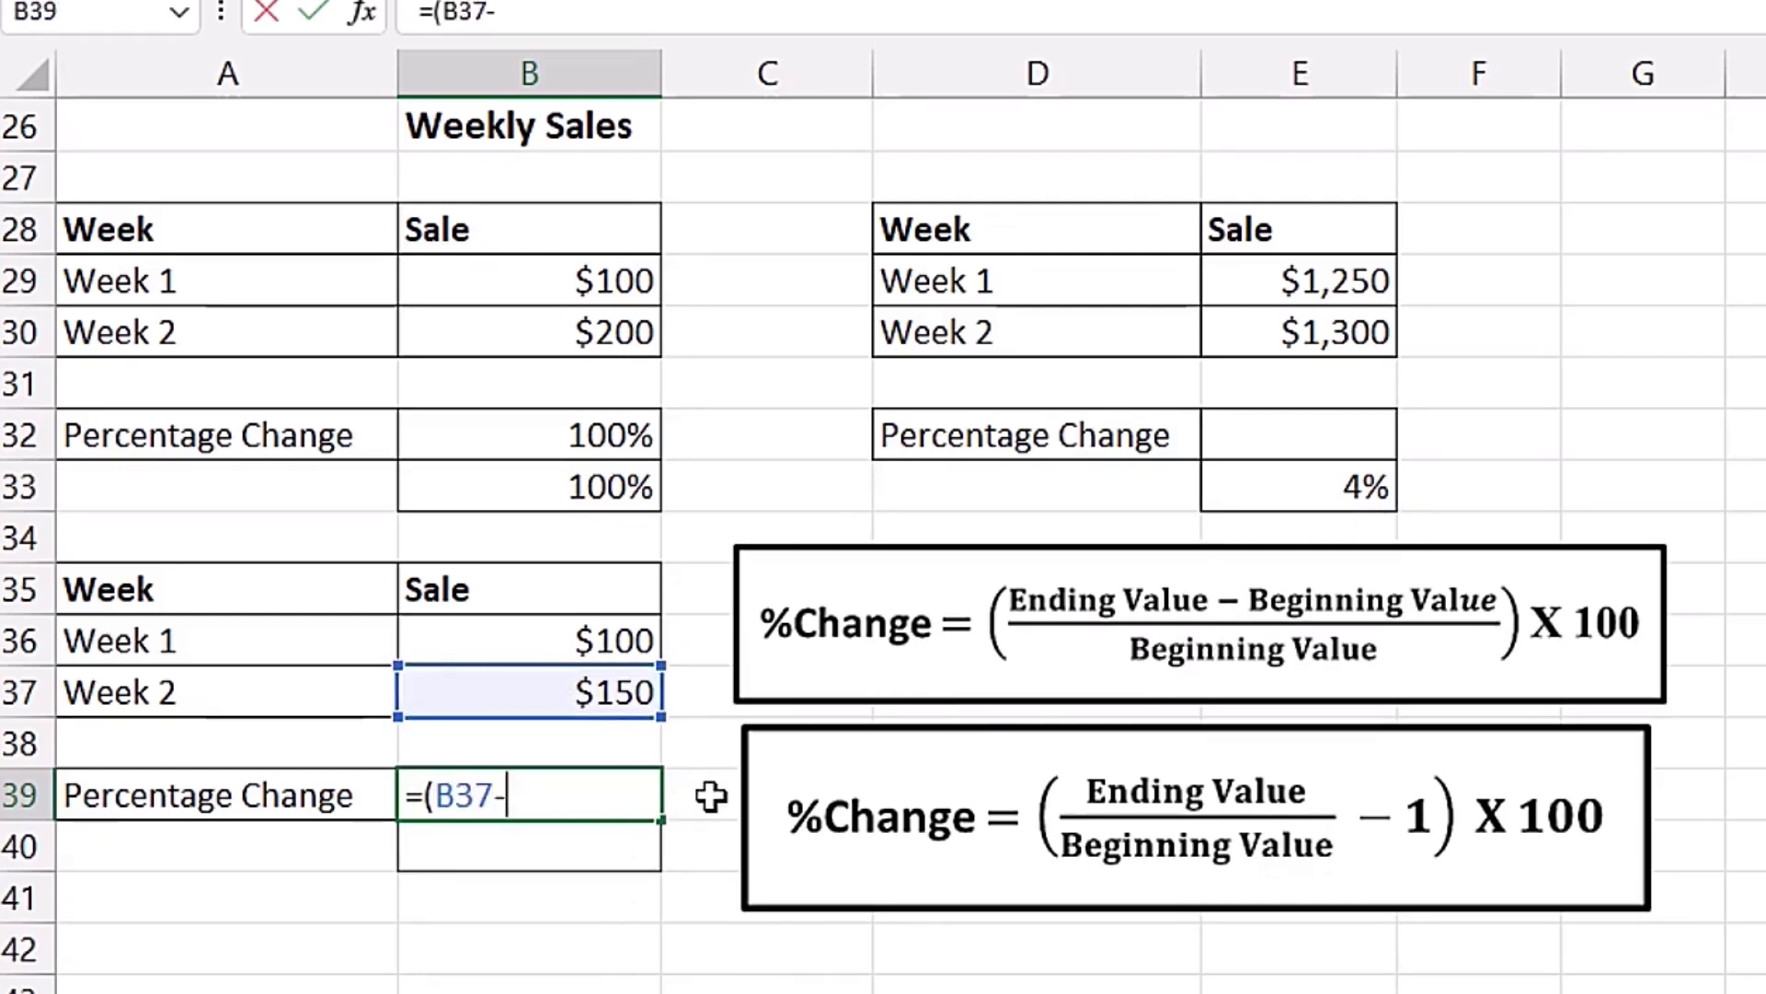
pyautogui.click(561, 647)
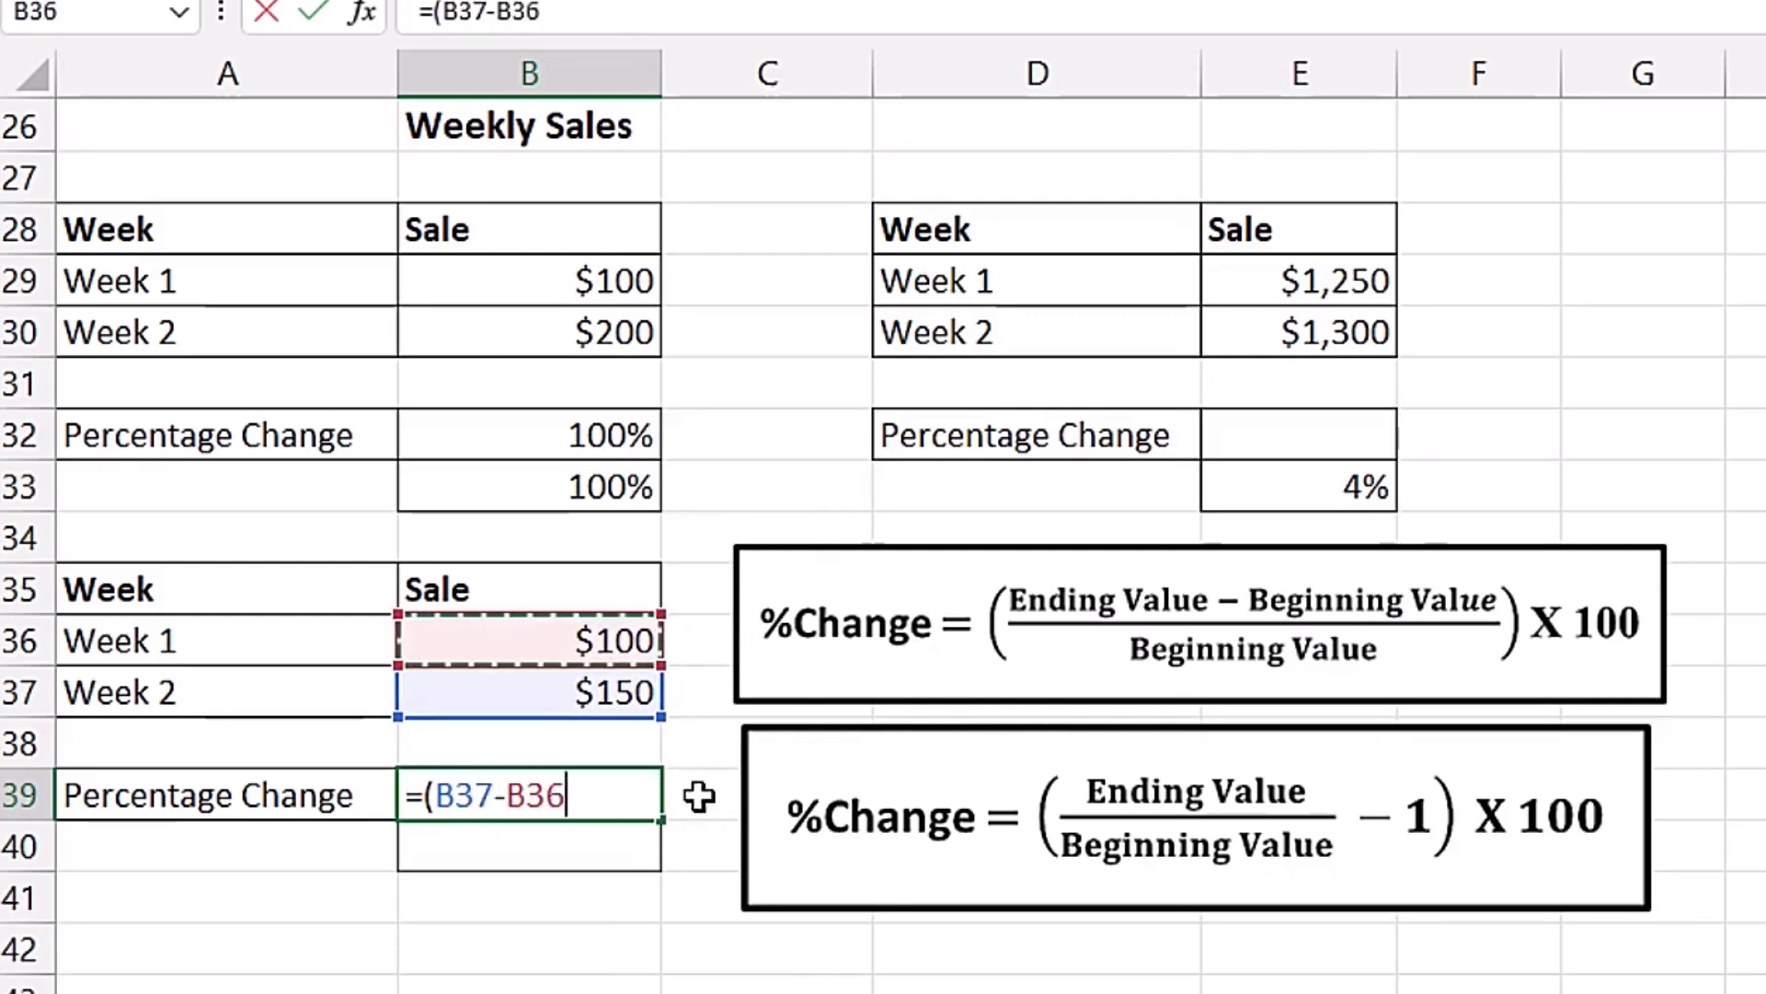
pyautogui.write(')/')
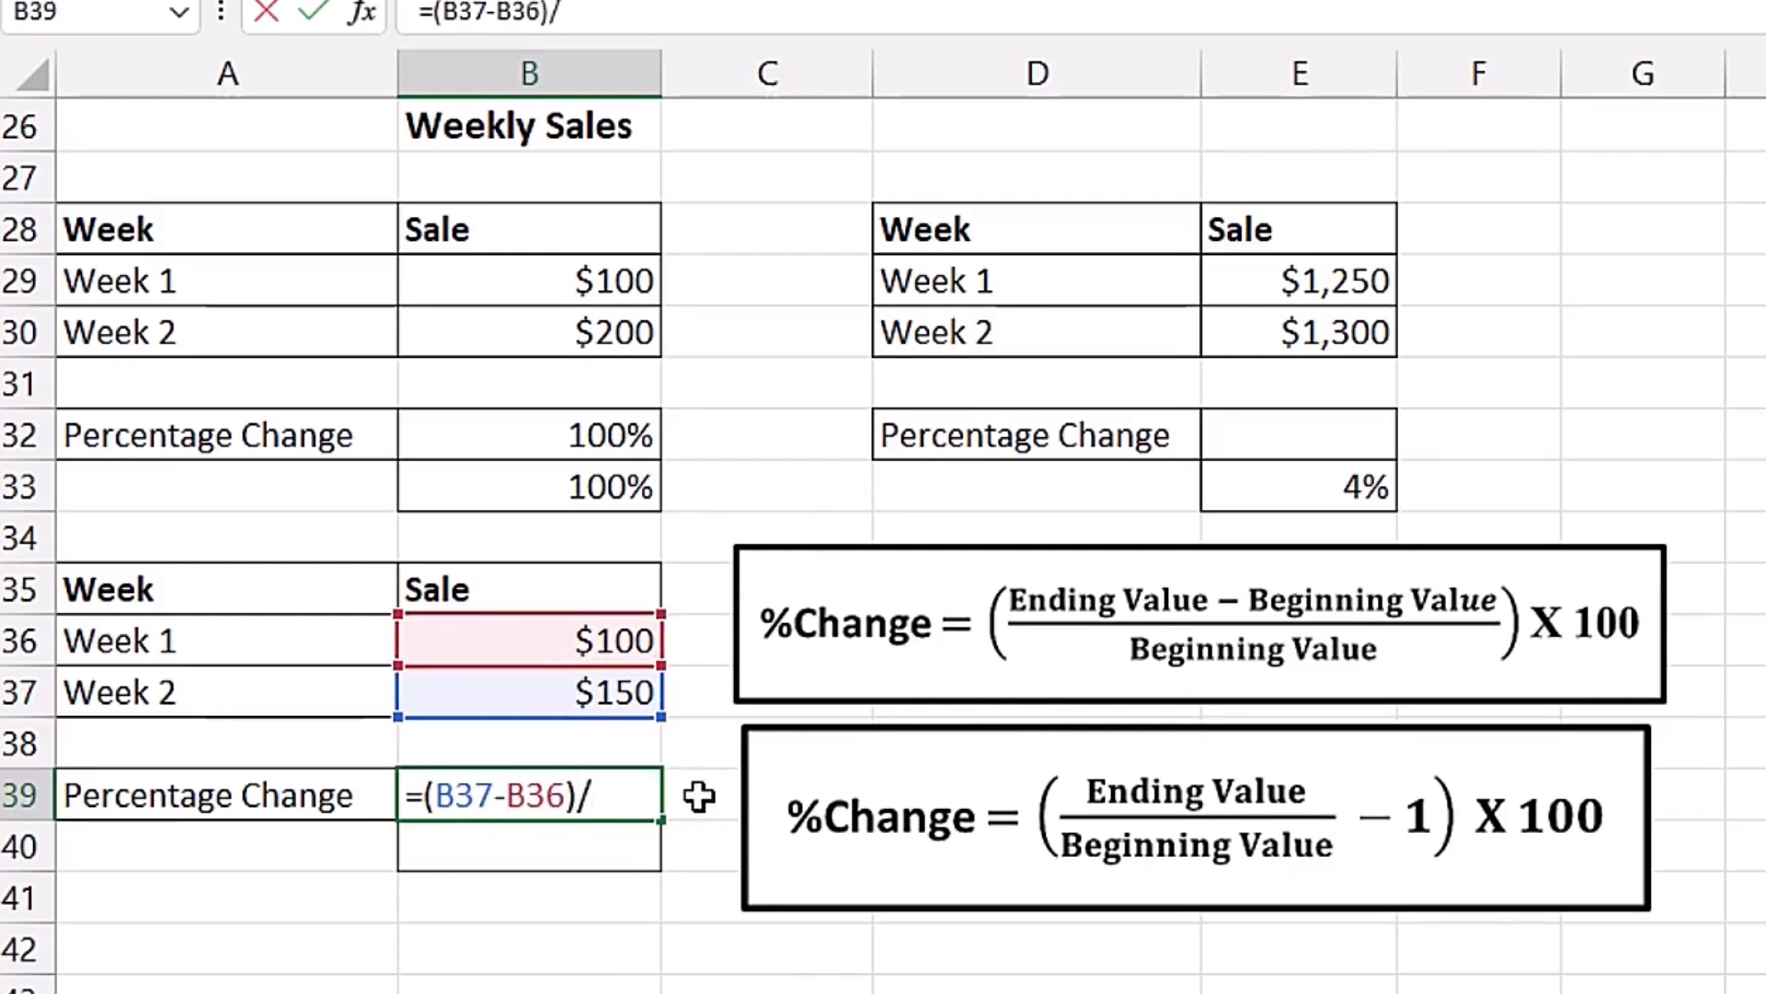
pyautogui.click(577, 637)
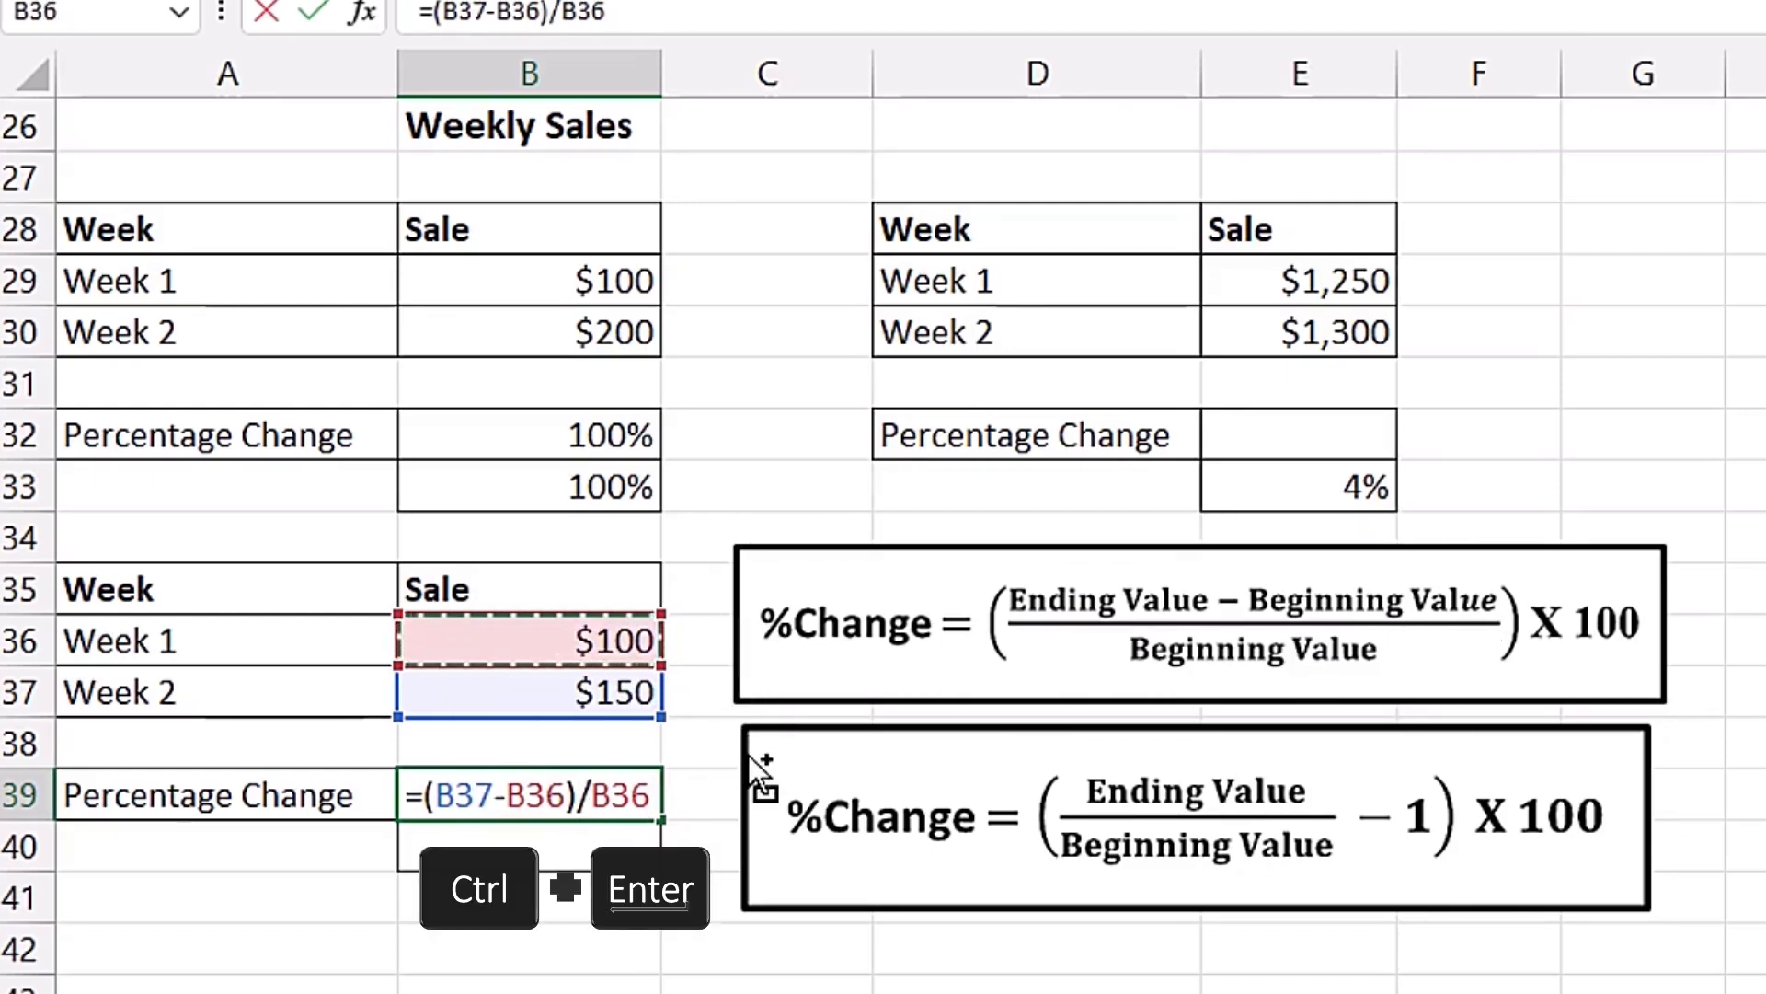
pyautogui.hotkey('ctrl', 'Return')
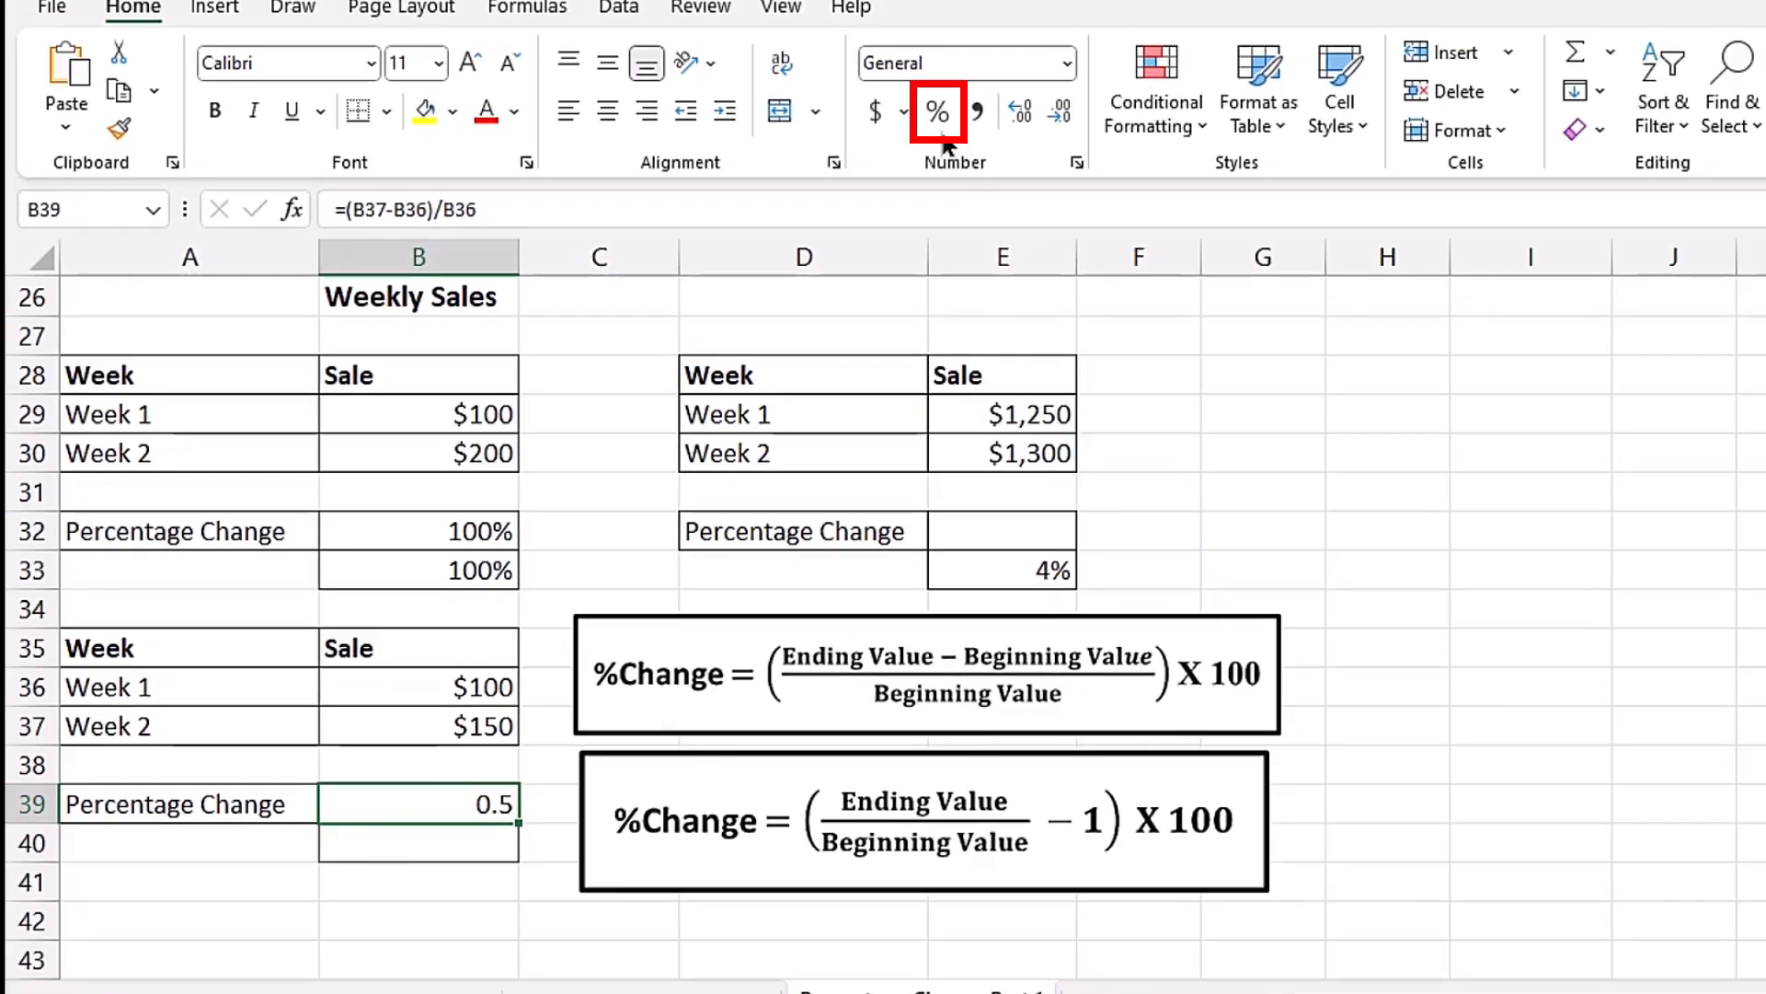
pyautogui.click(938, 115)
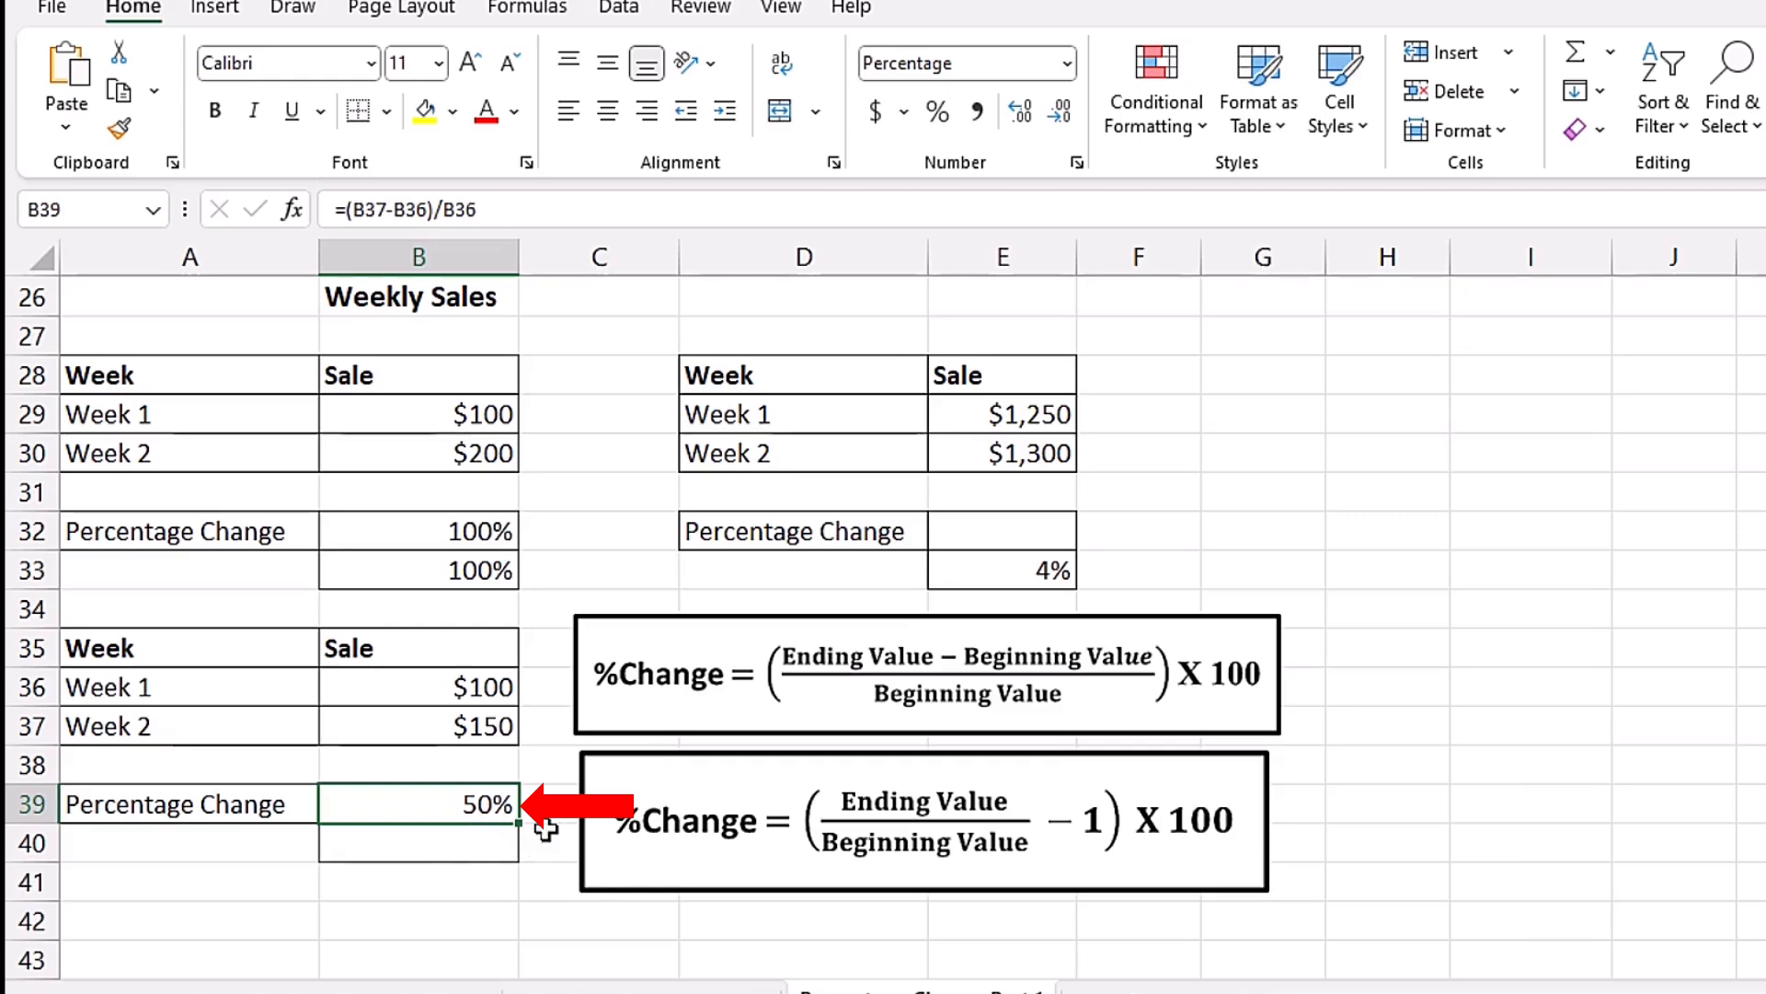
# Calculate the same change in B40 with the alternative formula =B37/B36-1 and format it as a percentage
pyautogui.click(423, 842)
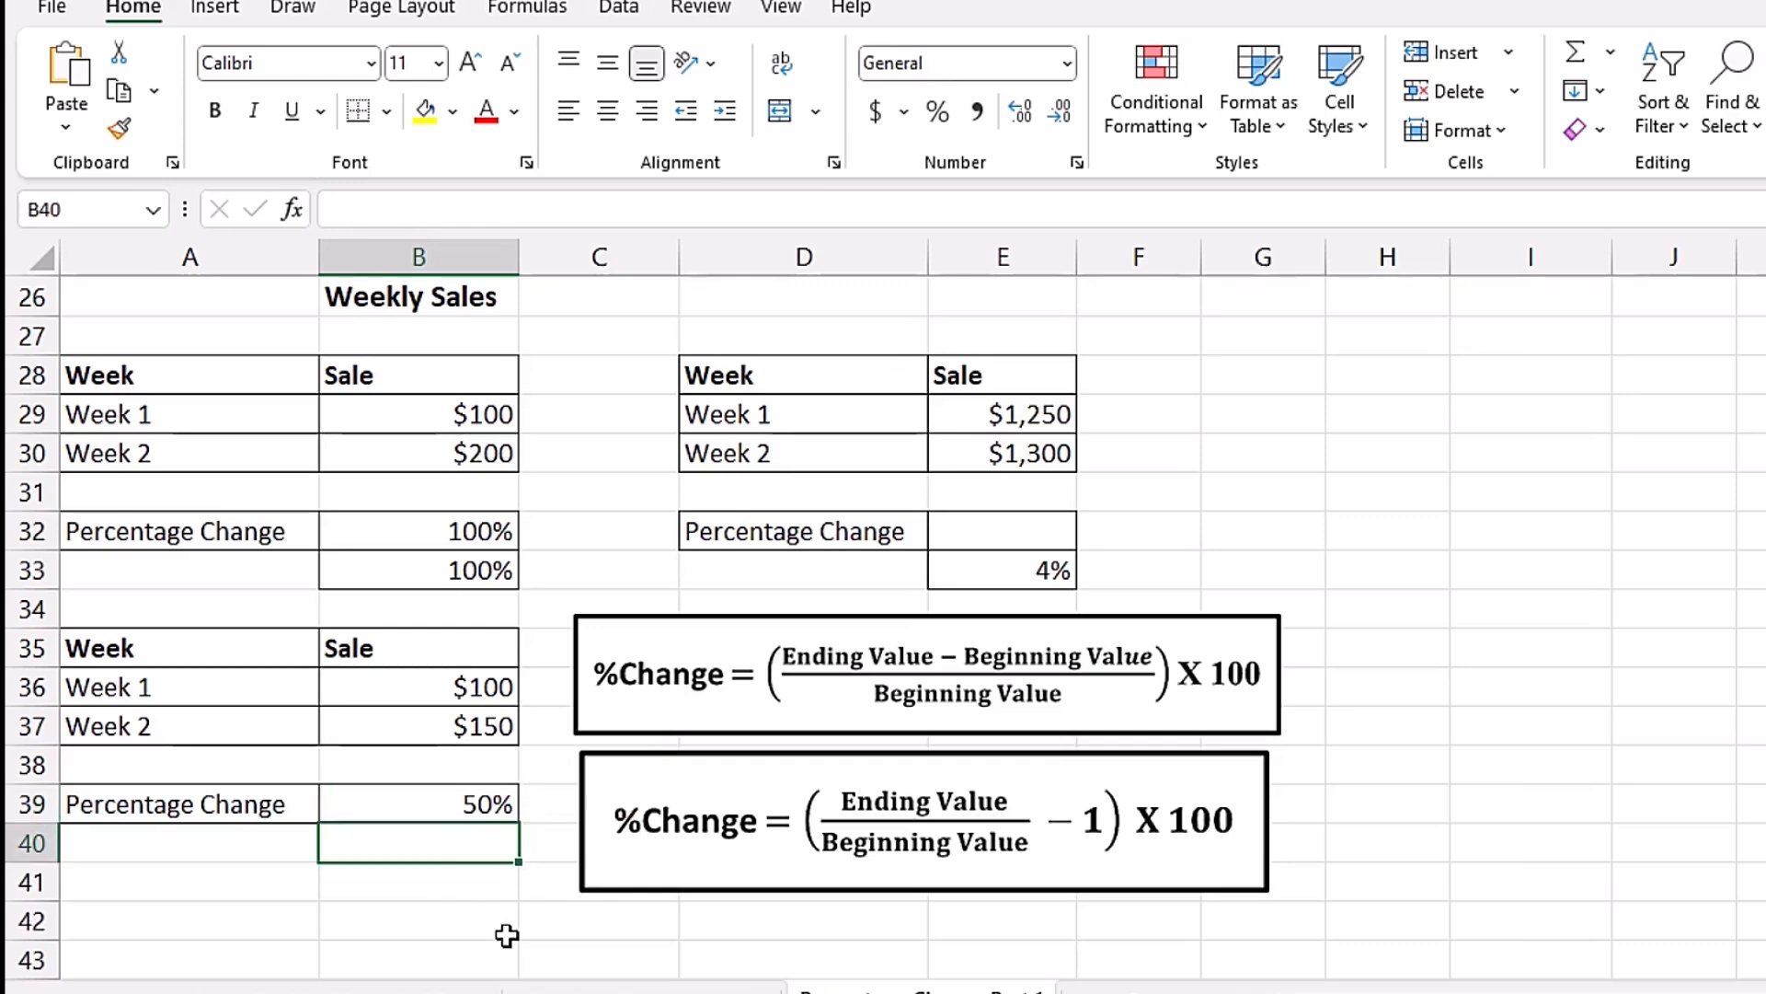
pyautogui.write('=')
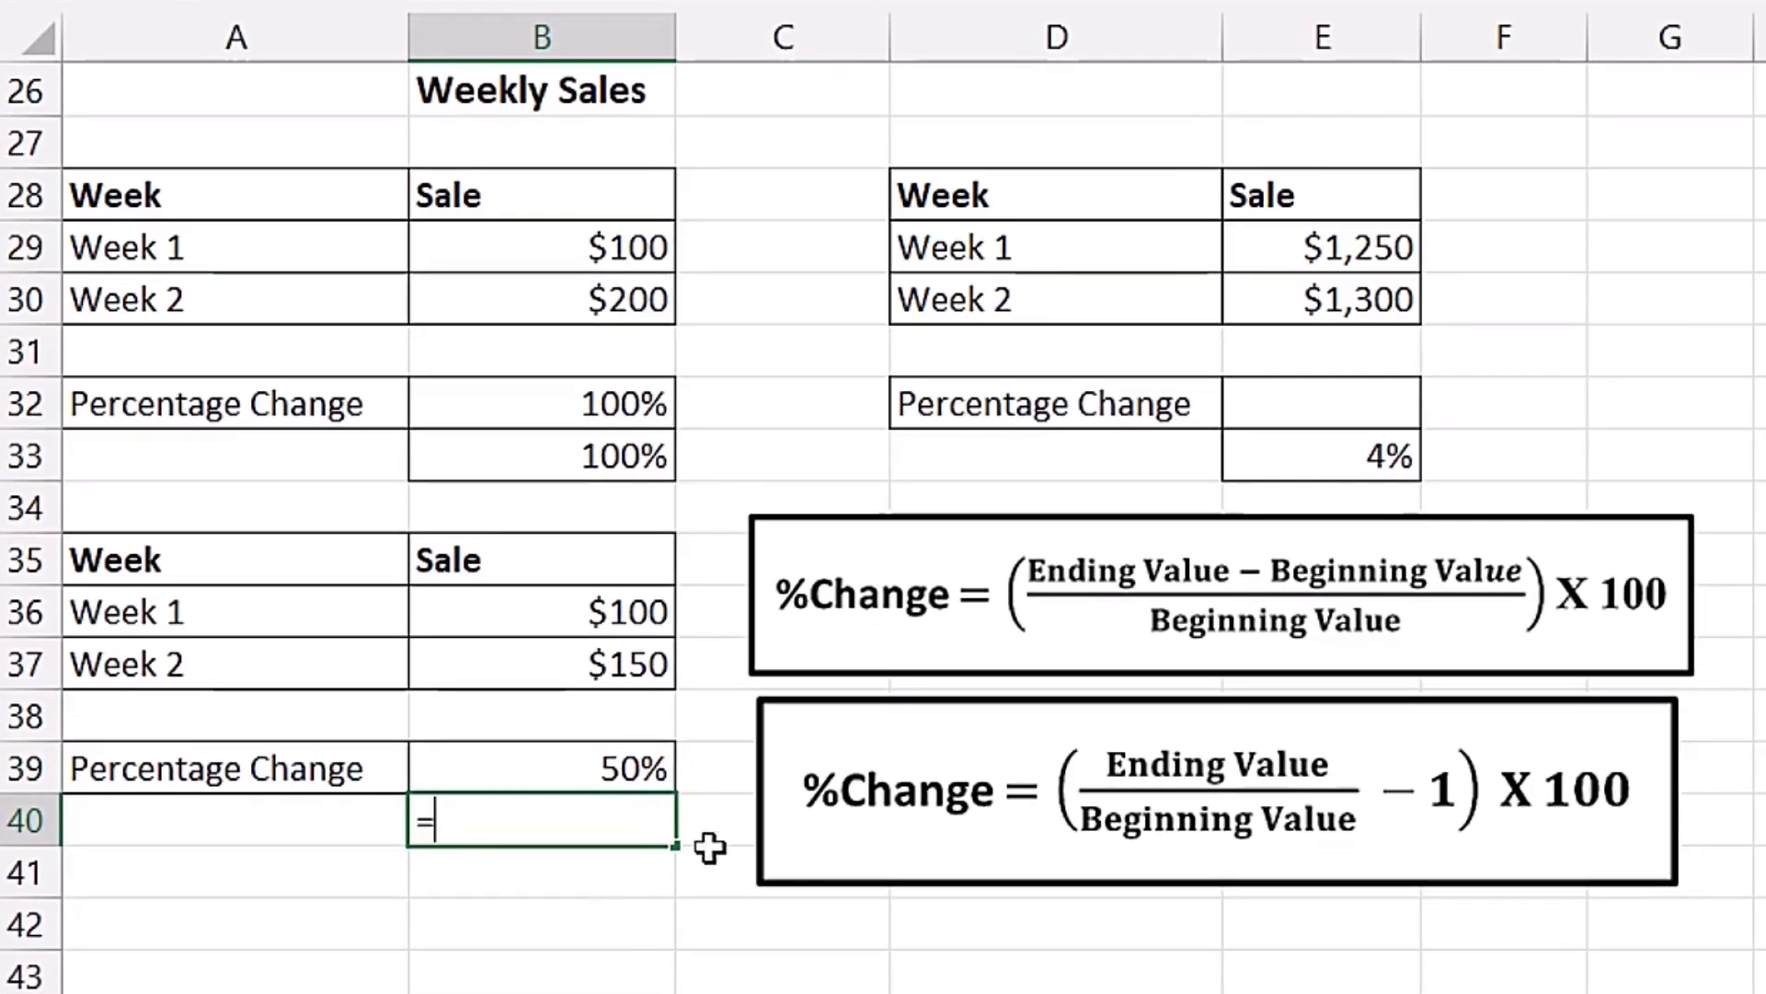
pyautogui.click(607, 666)
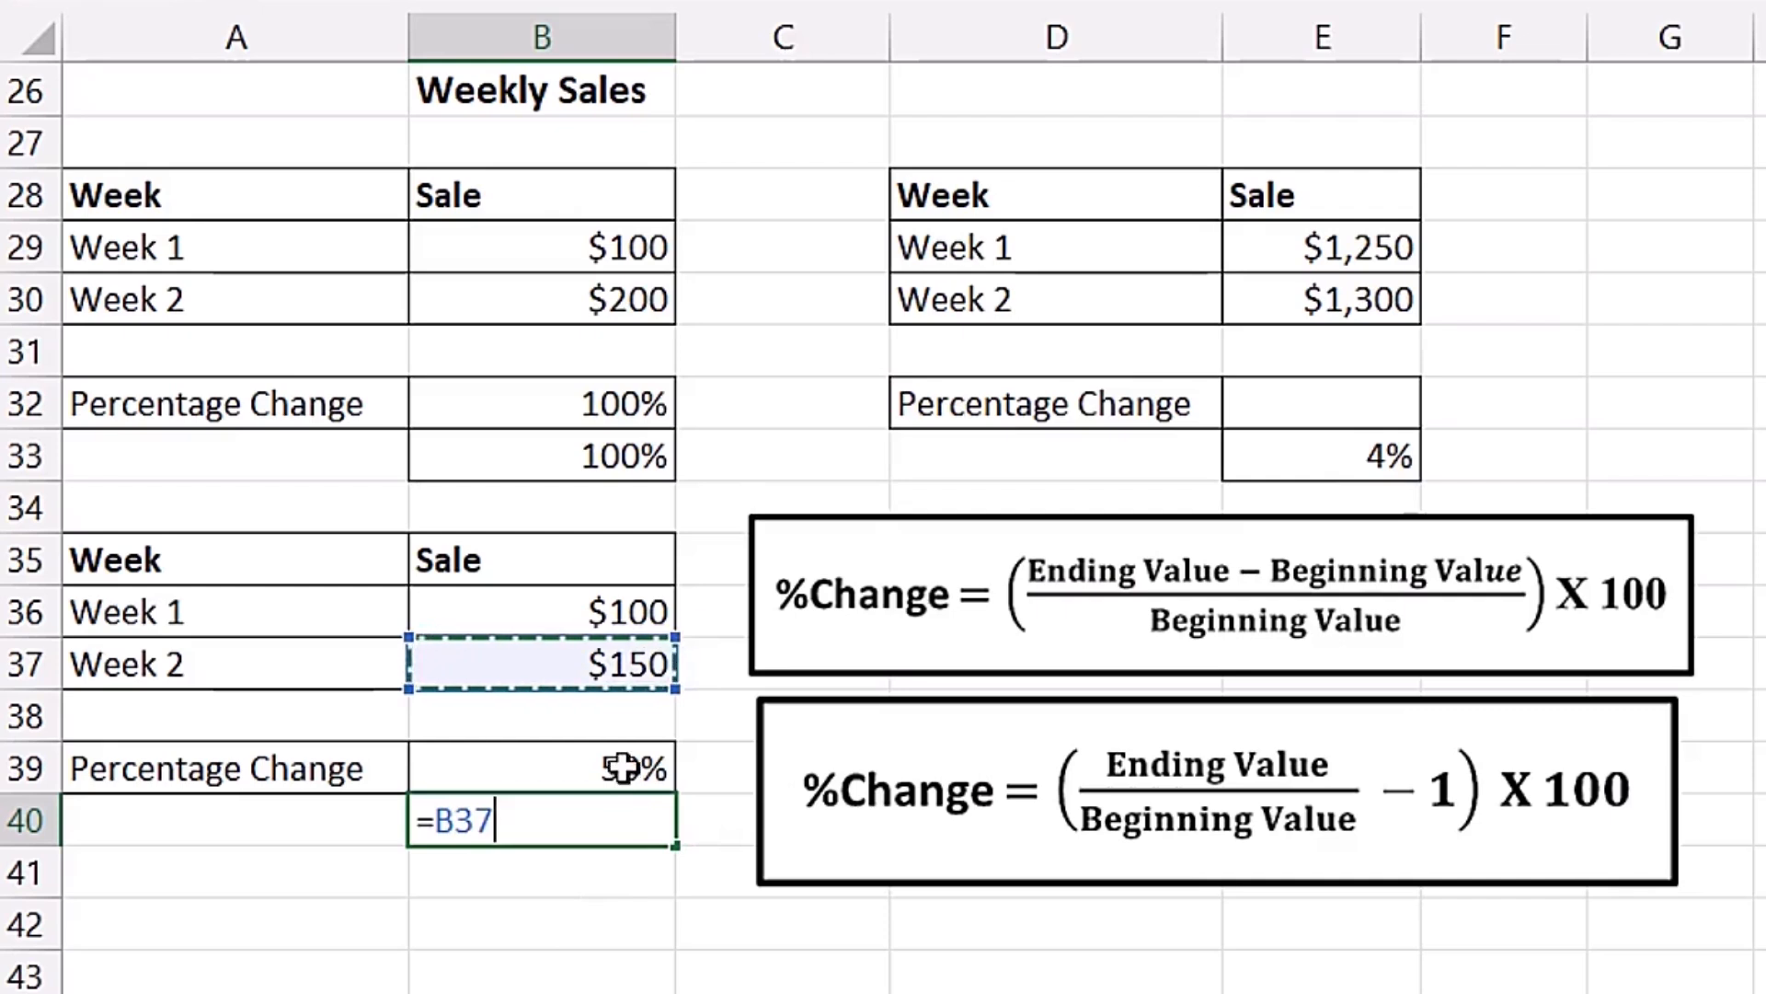
pyautogui.write('/')
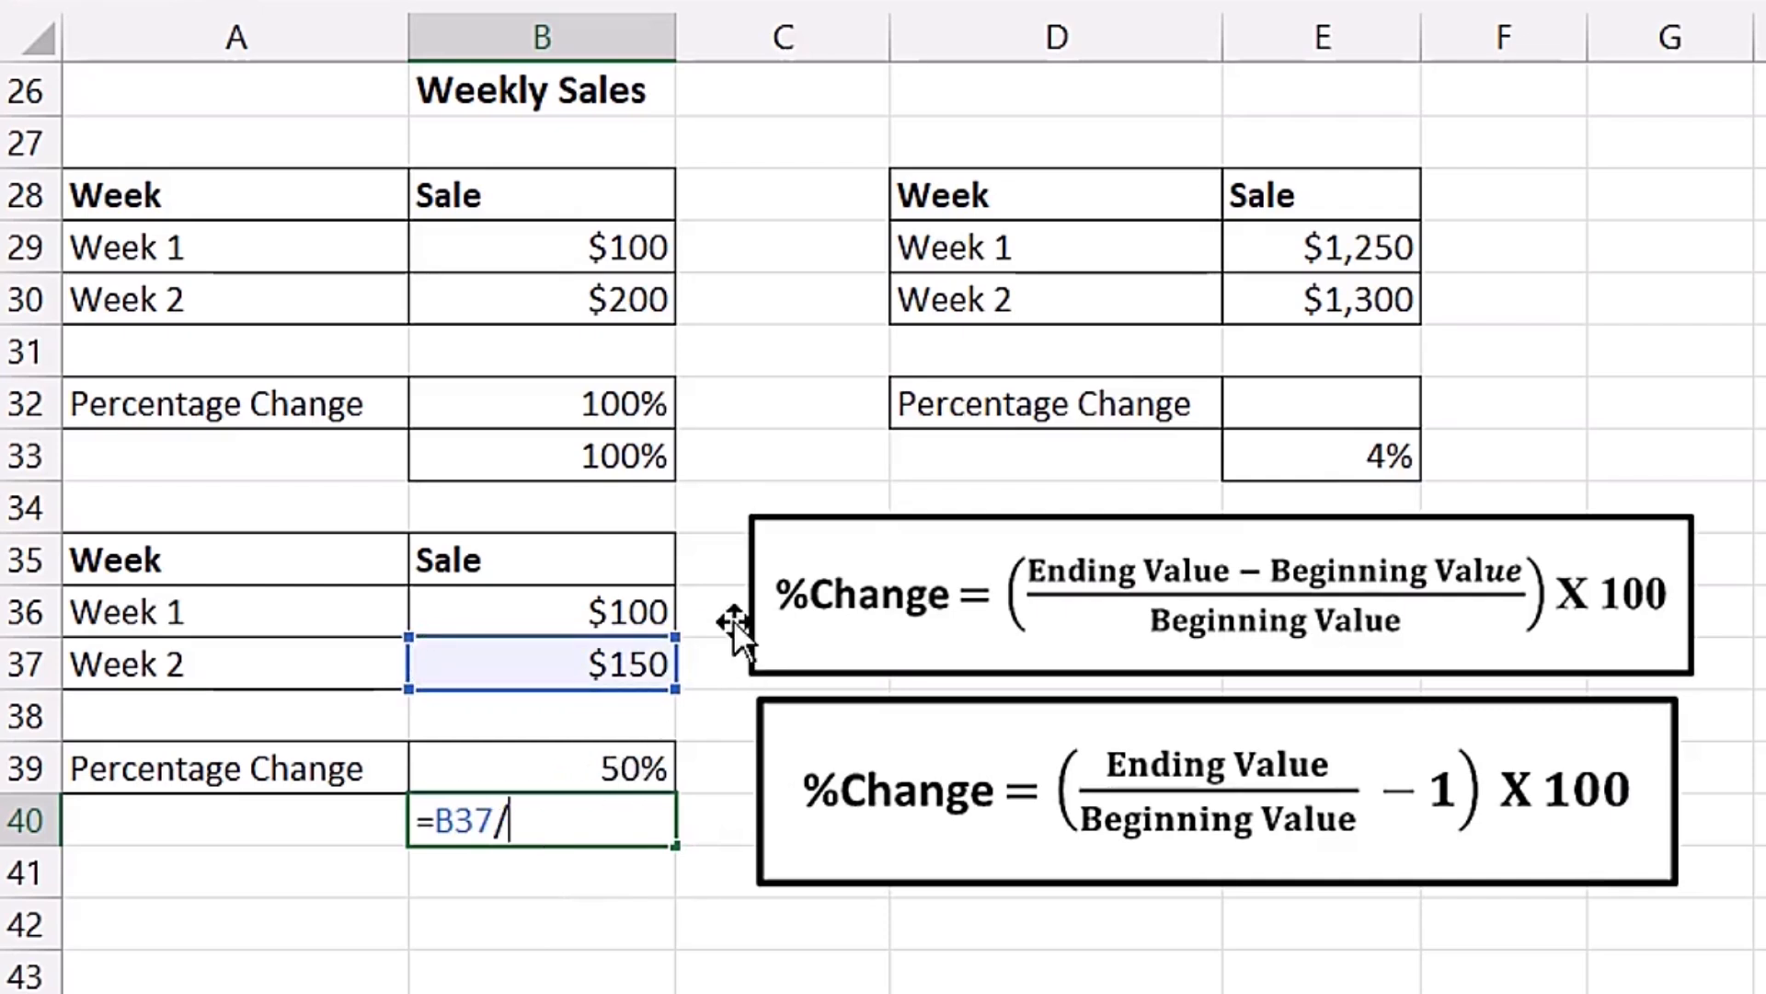
pyautogui.click(594, 613)
pyautogui.write('-1')
pyautogui.hotkey('ctrl', 'Return')
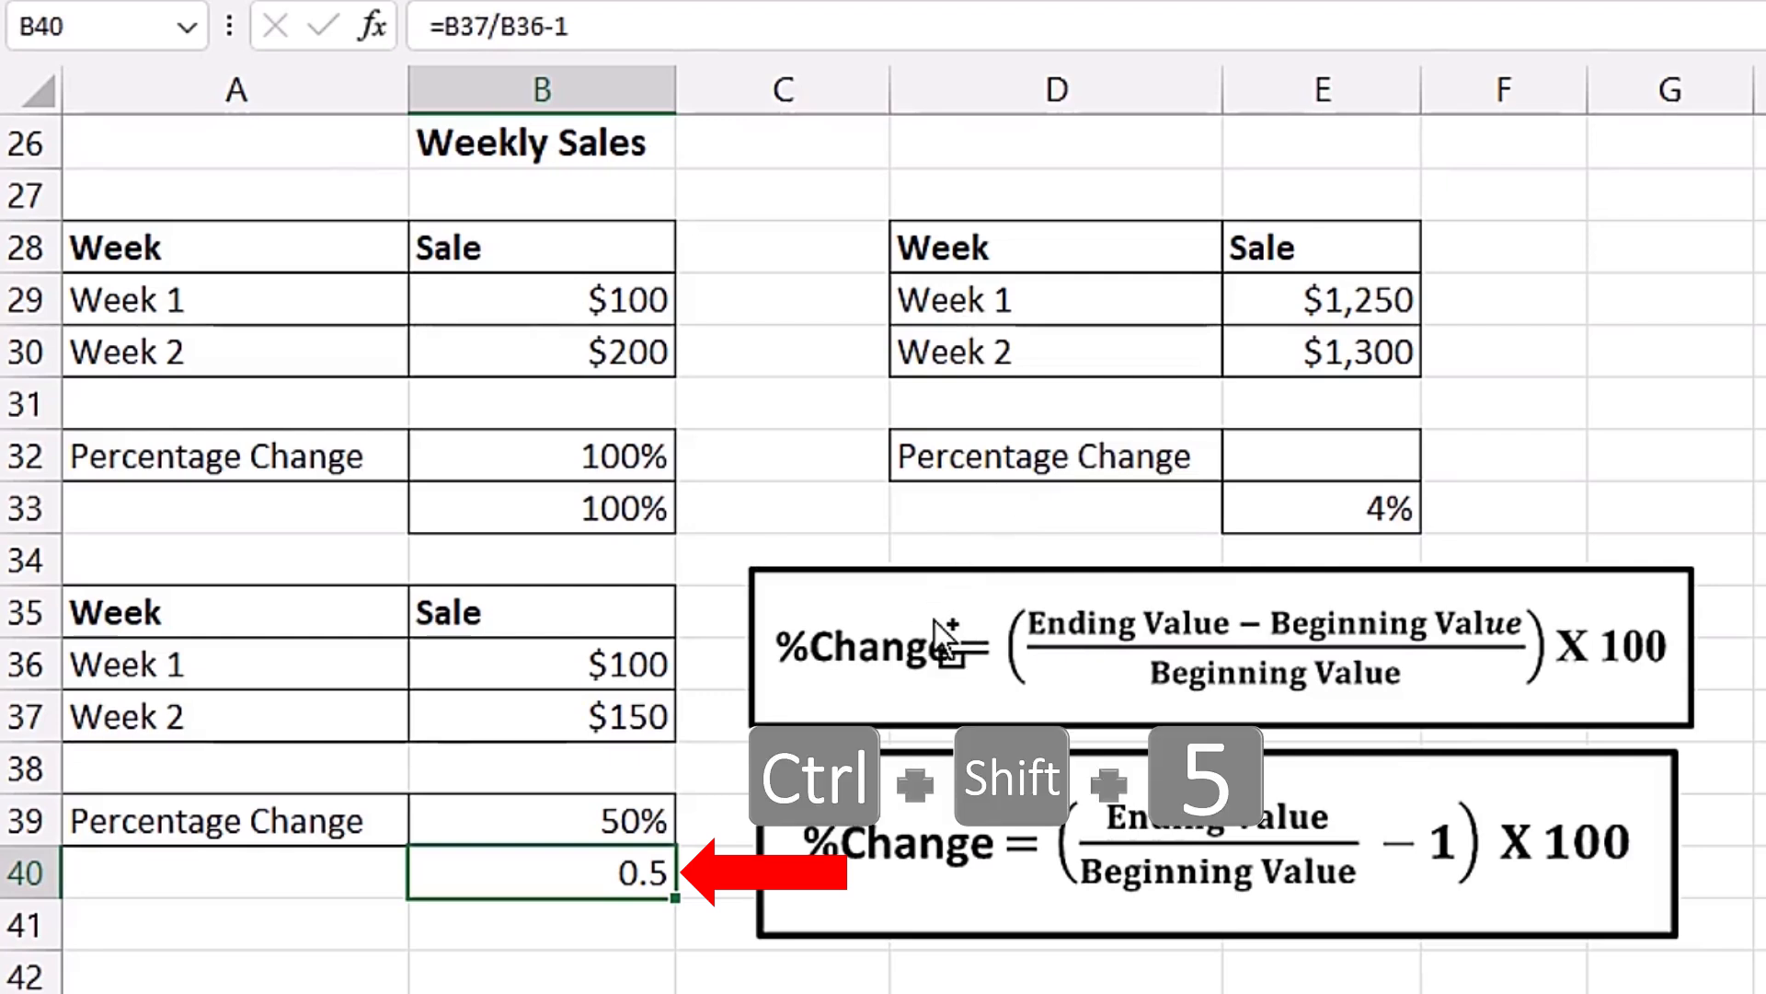
pyautogui.hotkey('ctrl', 'shift', '5')
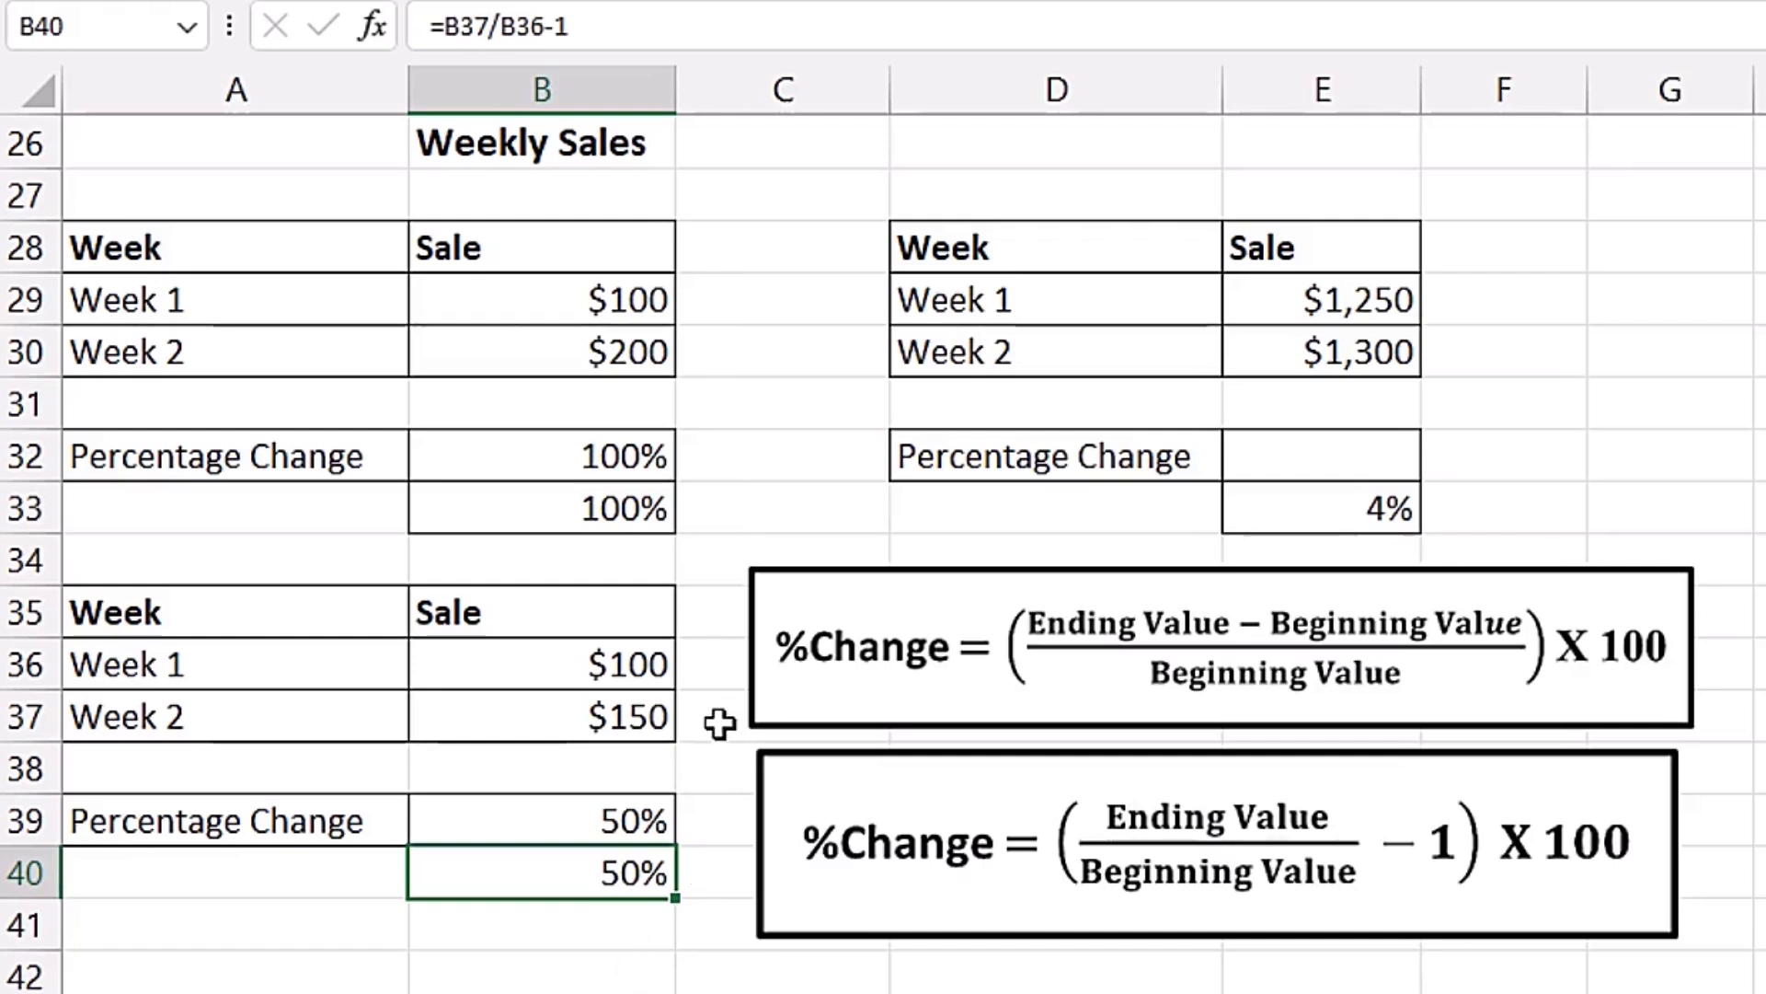
# Examine the existing percentage change formula in E33 without changing it
pyautogui.doubleClick(1299, 508)
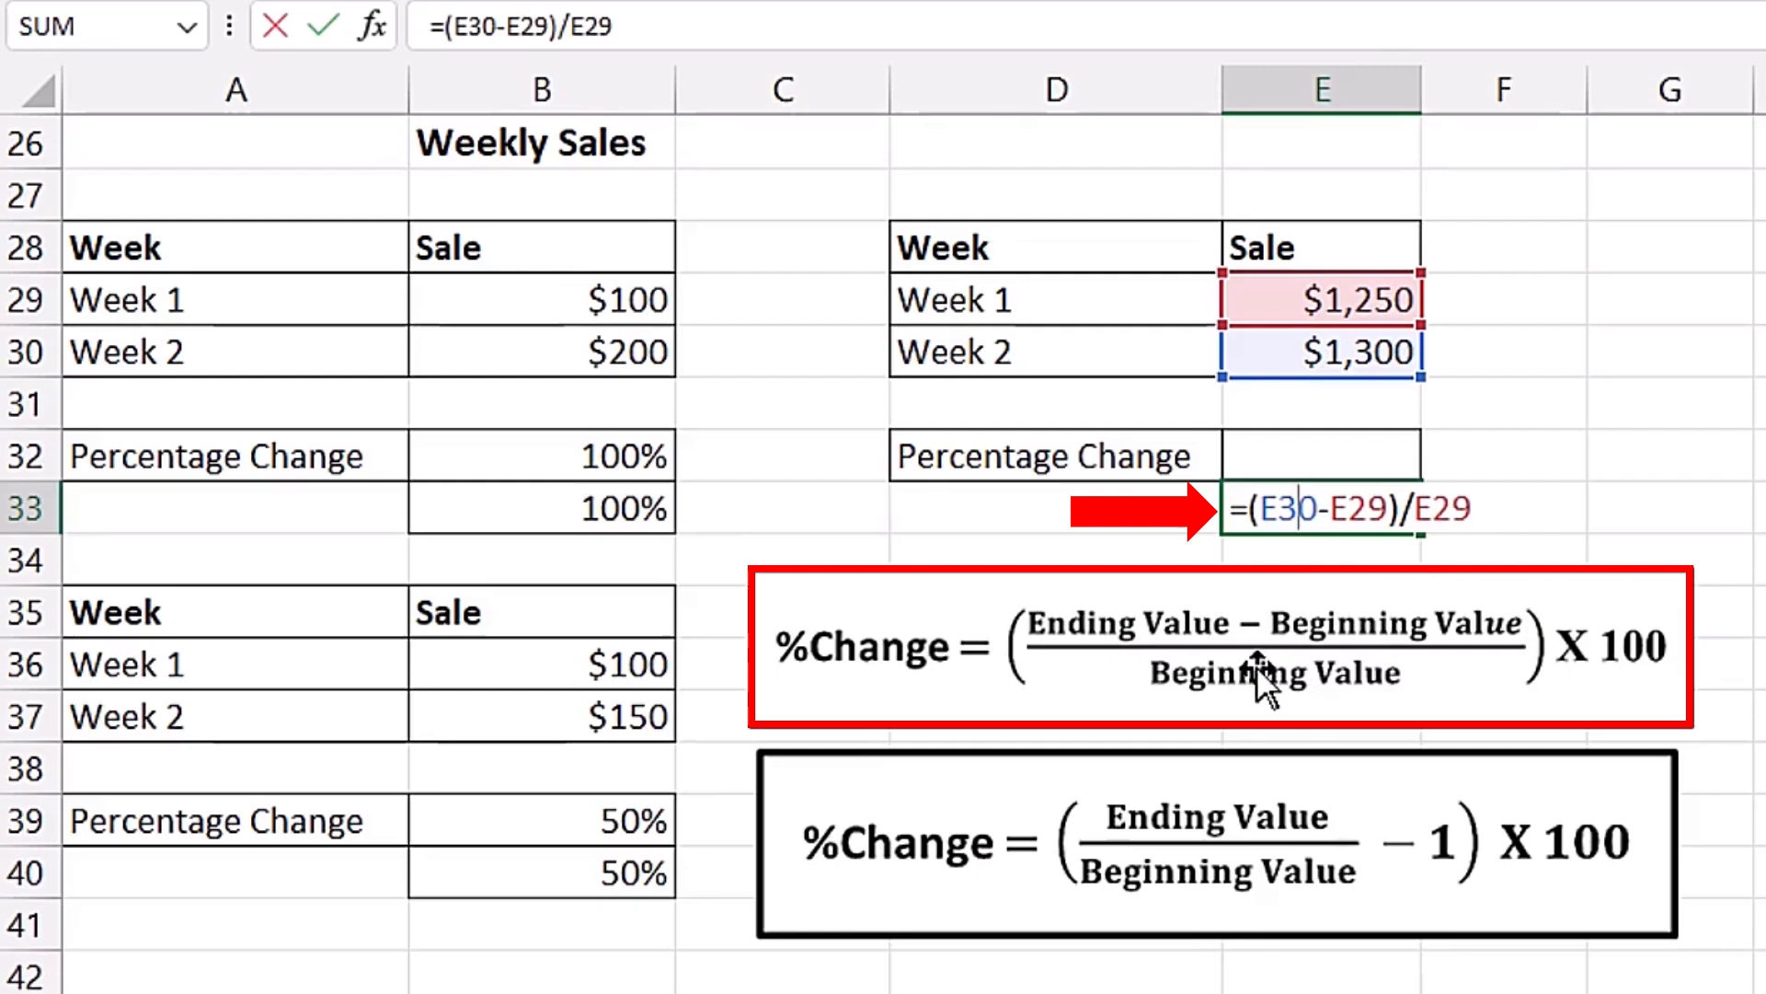
pyautogui.press('Right')
pyautogui.press('Right')
pyautogui.press('Escape')
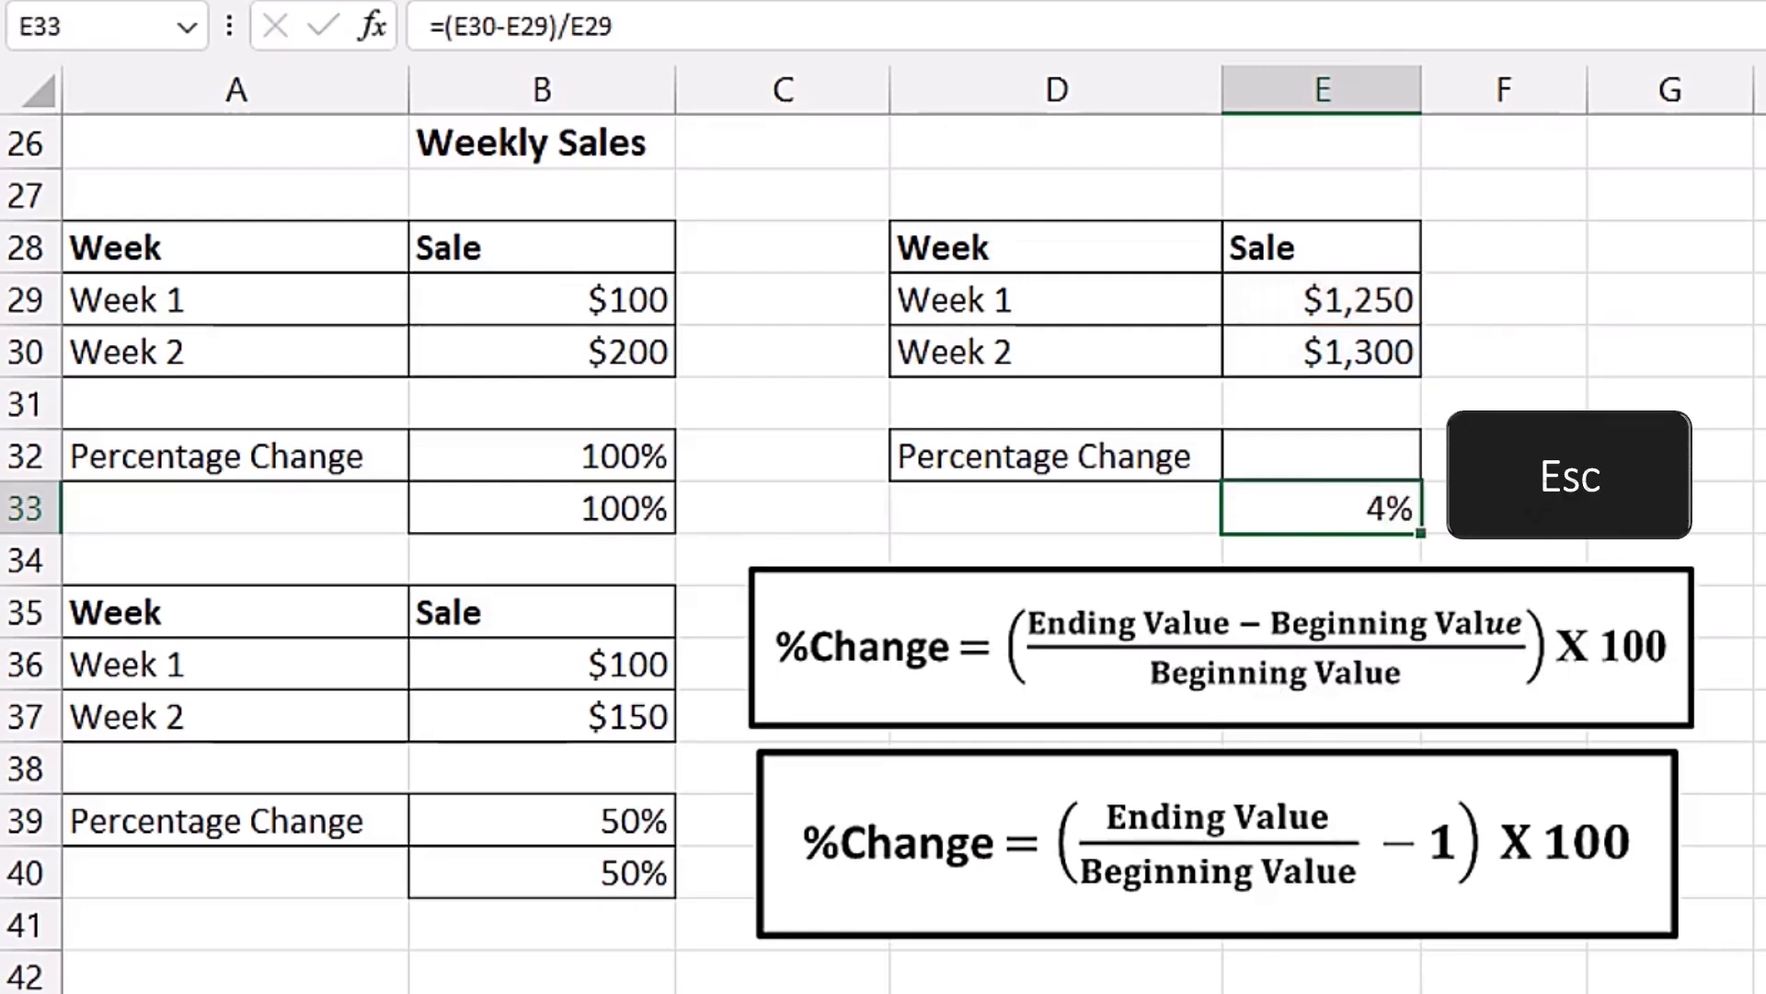
# Calculate the percentage change in E32 with =E30/E29-1 and format it as a percentage
pyautogui.click(1350, 453)
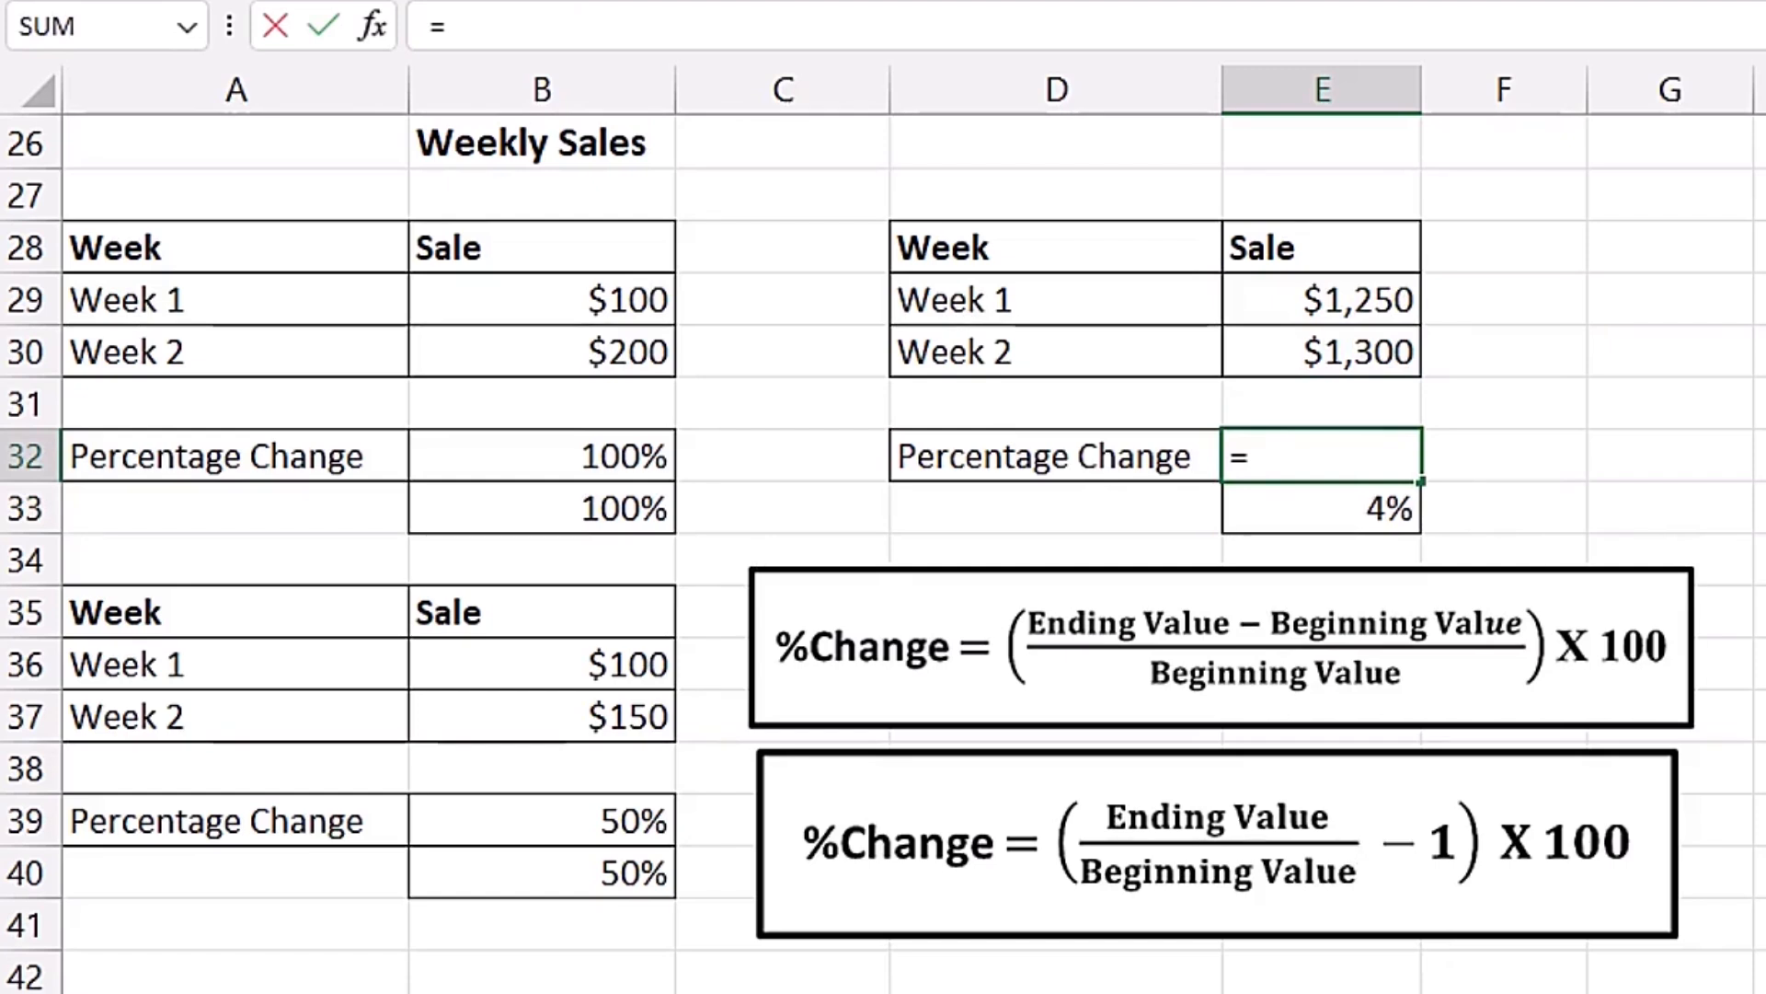
pyautogui.click(1256, 347)
pyautogui.write('/')
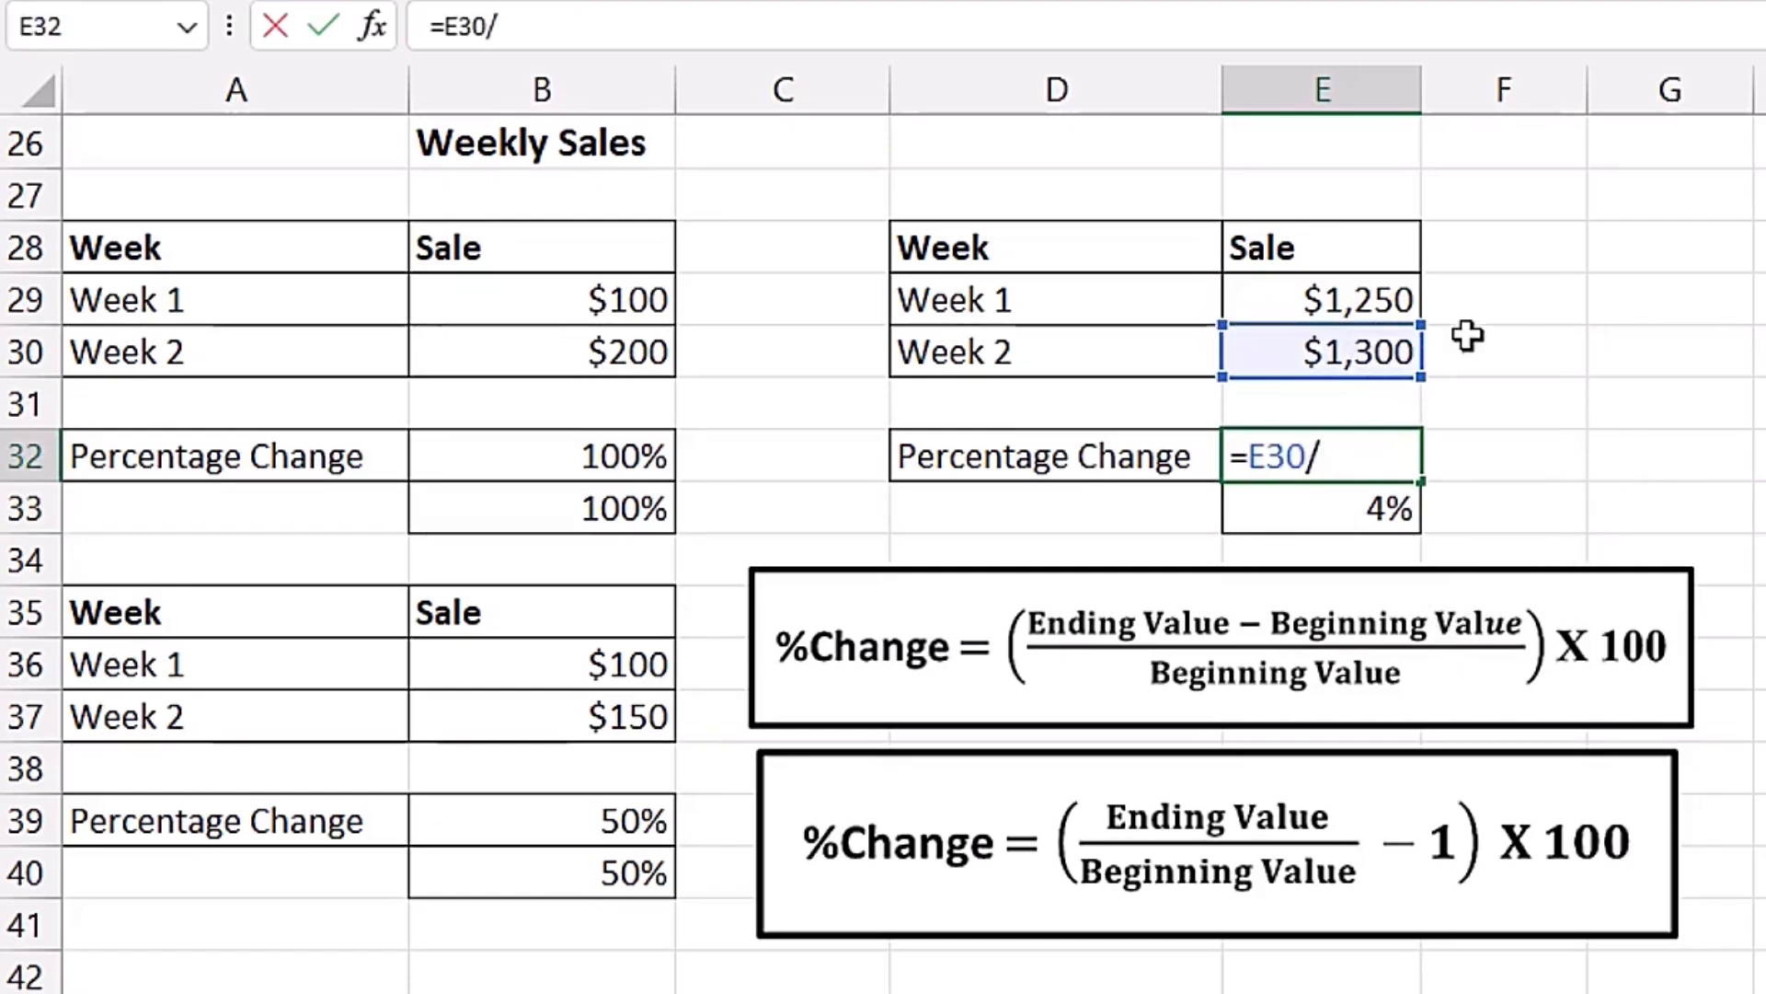
pyautogui.click(1353, 299)
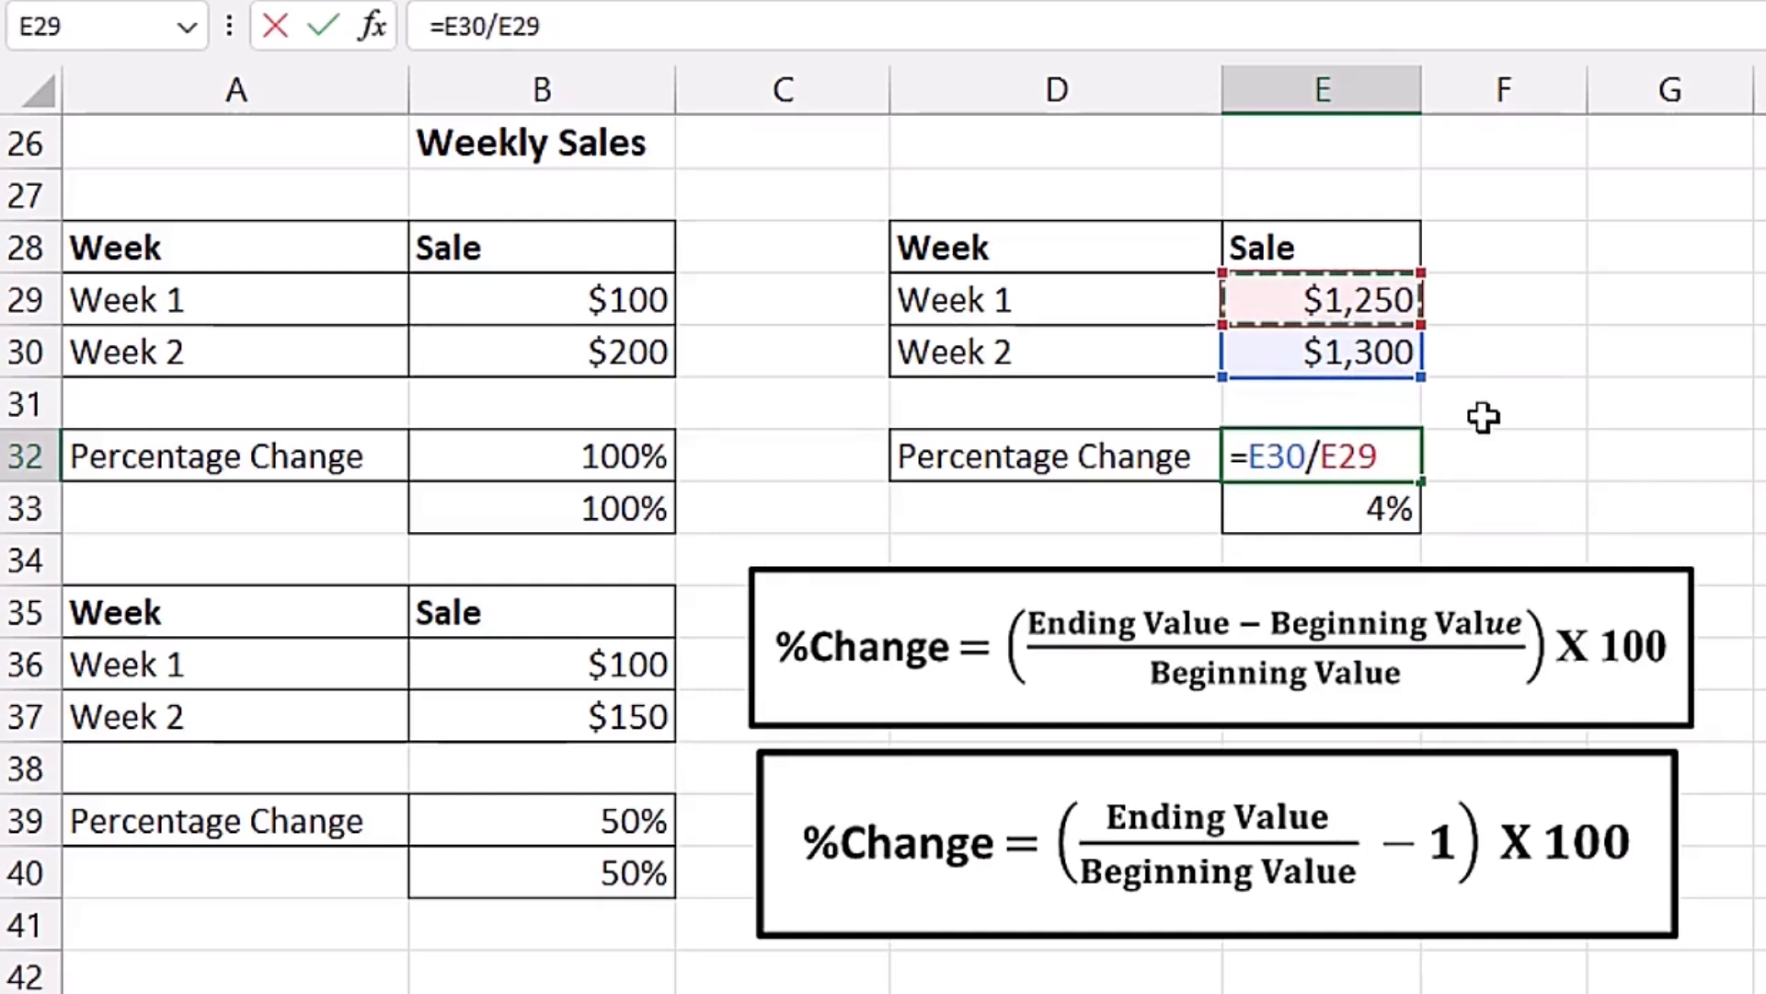
pyautogui.write('-1')
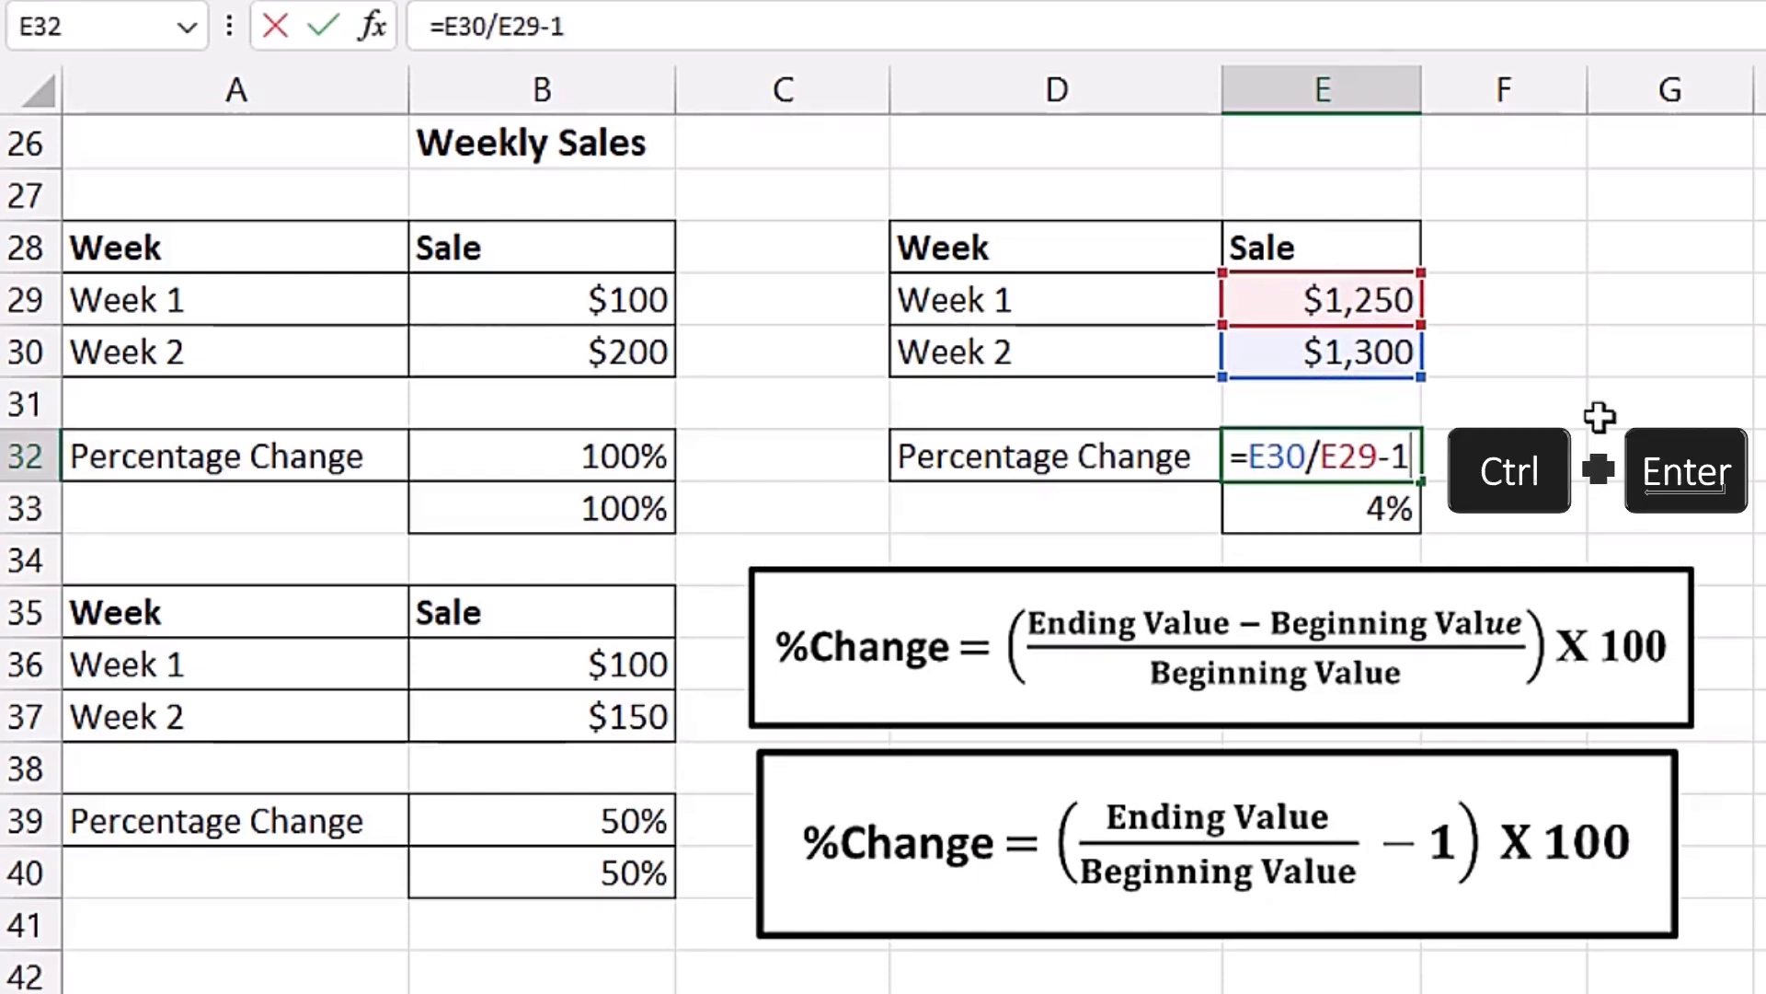
pyautogui.hotkey('ctrl', 'Return')
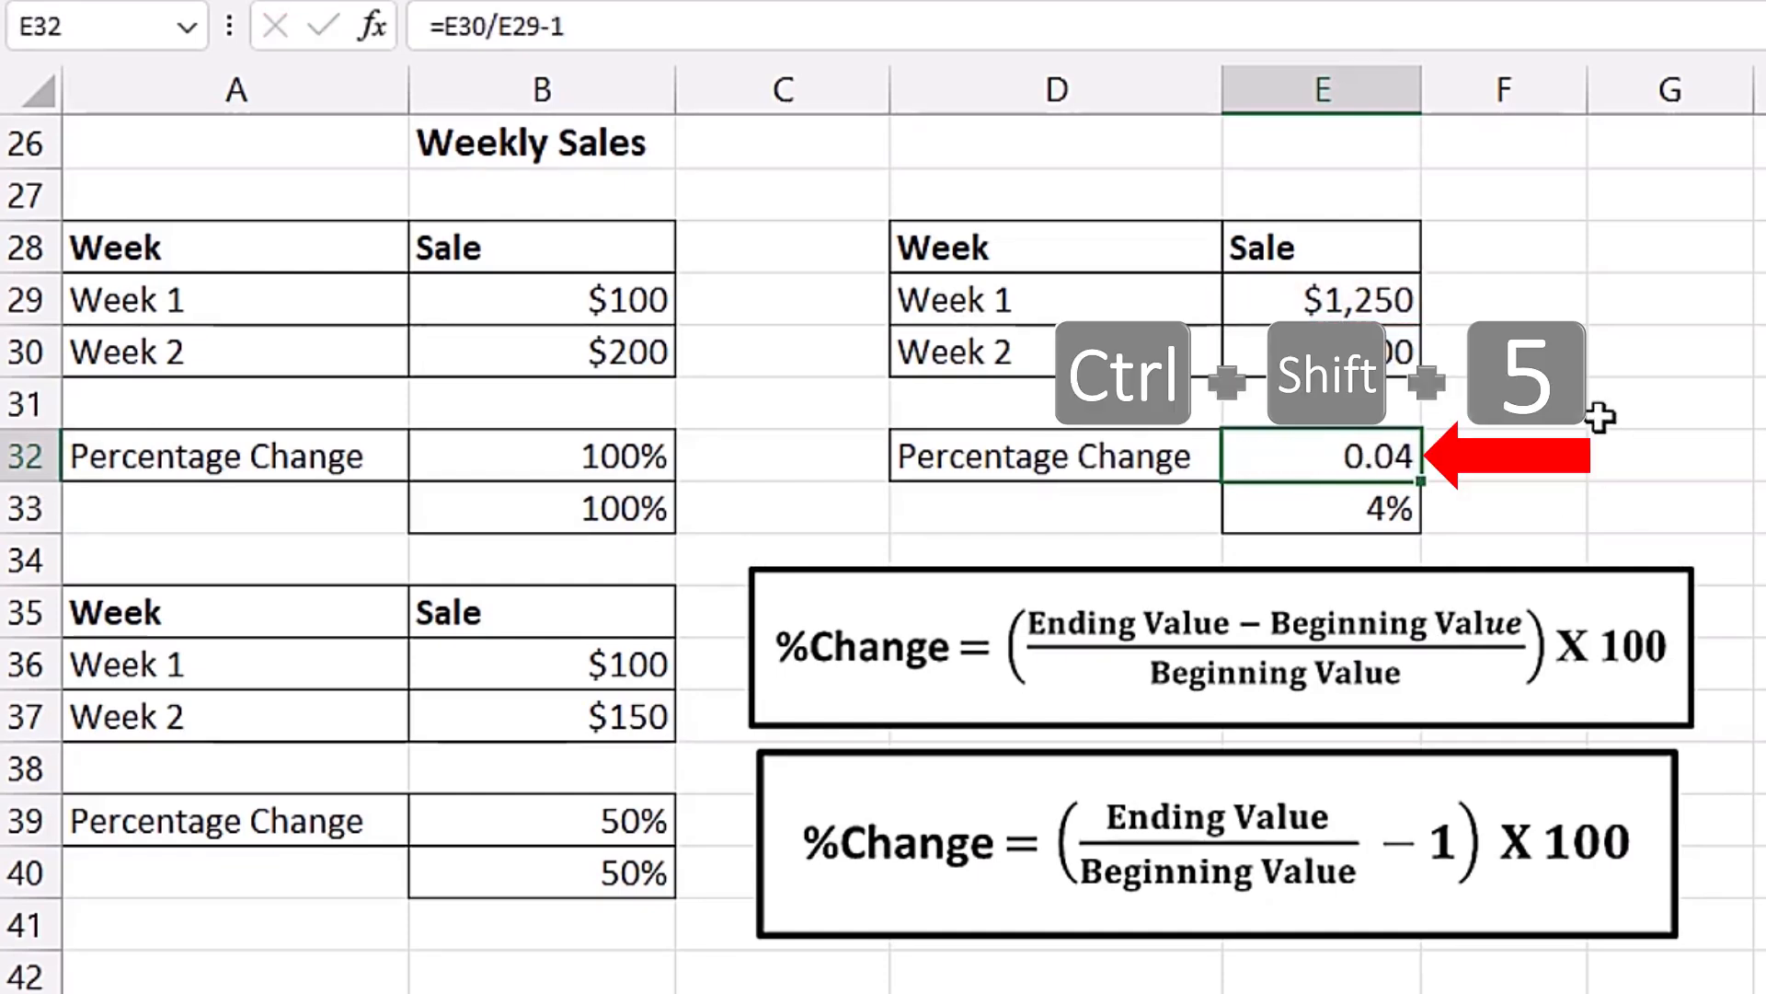
pyautogui.hotkey('ctrl', 'shift', '5')
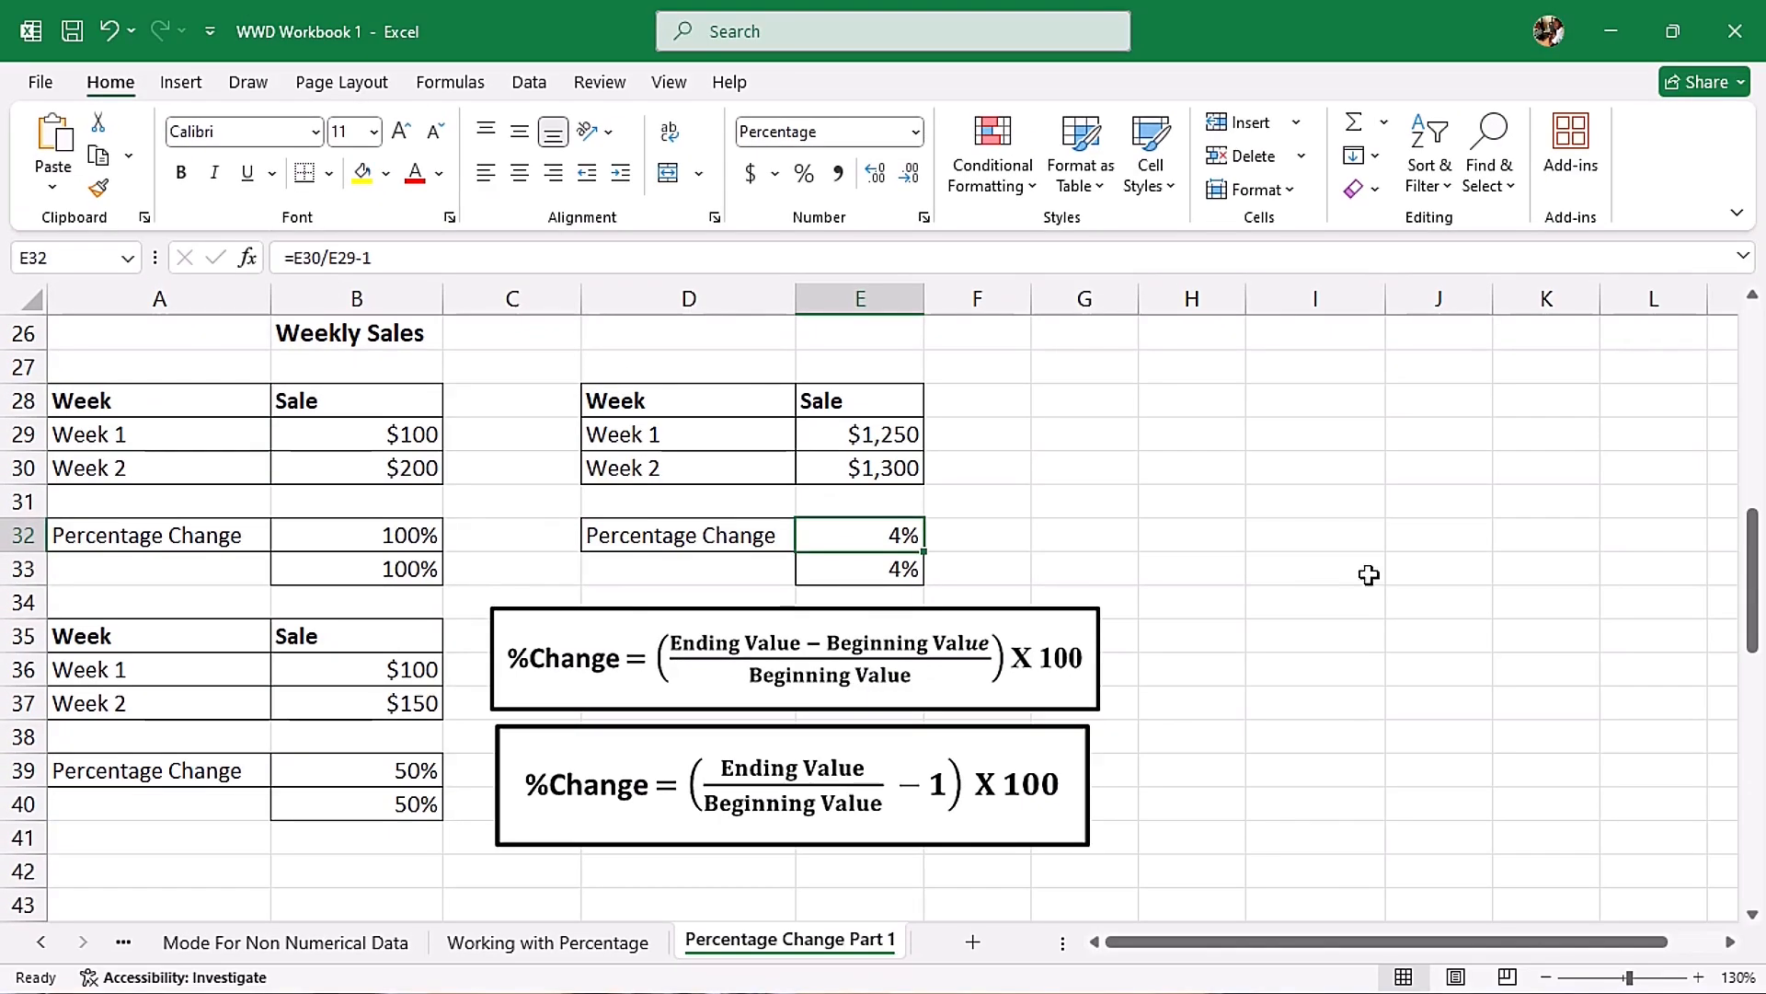
# Calculate the first Percentage Decrease table's change in B50 with =(B48-B47)/B47 and format it as a percentage
pyautogui.moveTo(1755, 589); pyautogui.dragTo(1761, 680)
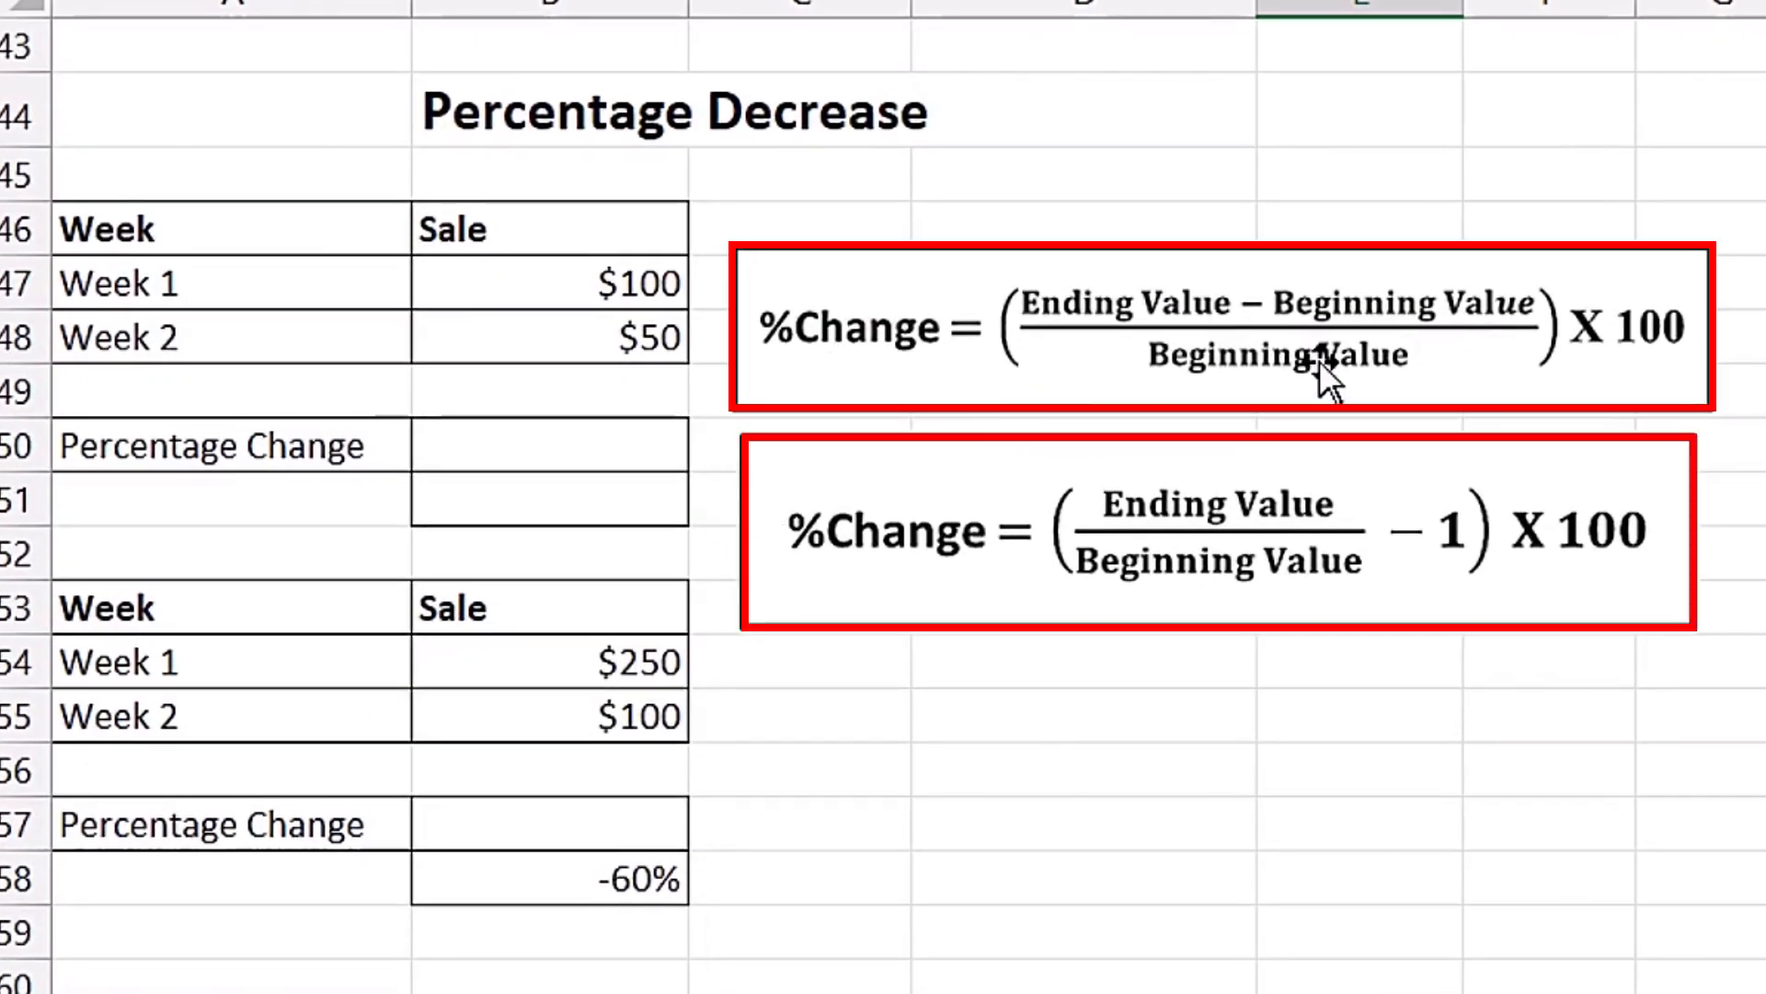
pyautogui.click(609, 453)
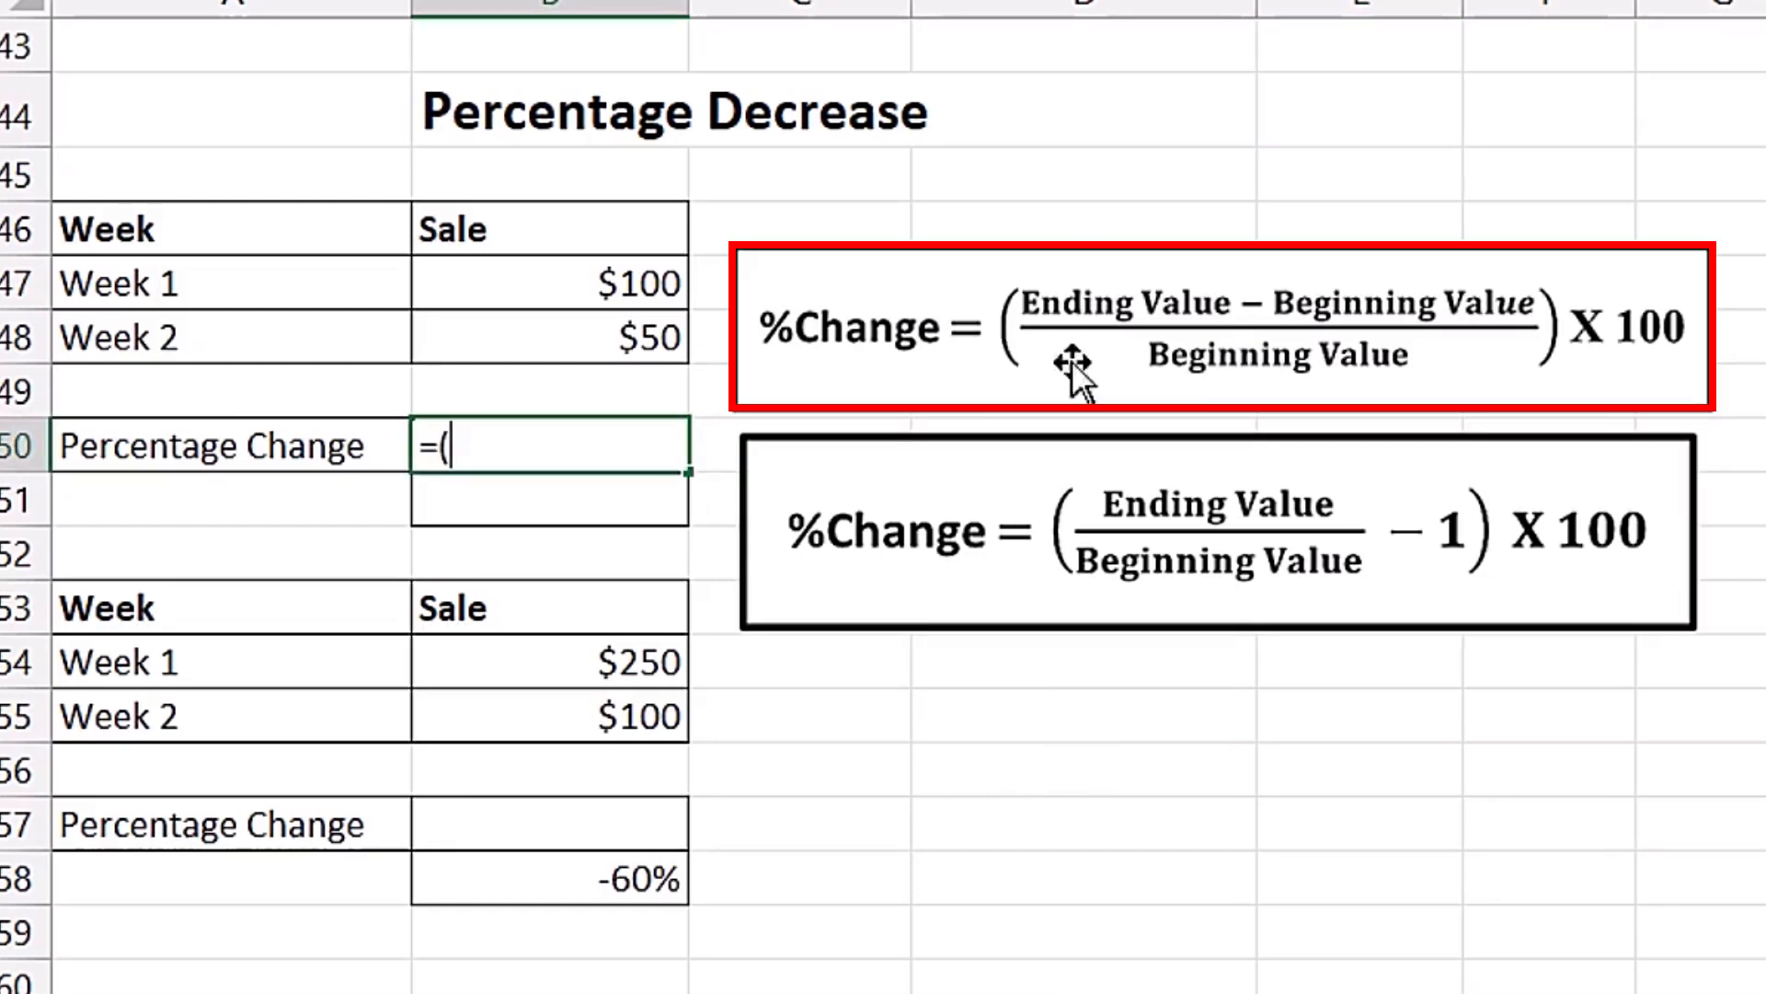
pyautogui.click(601, 331)
pyautogui.write('-')
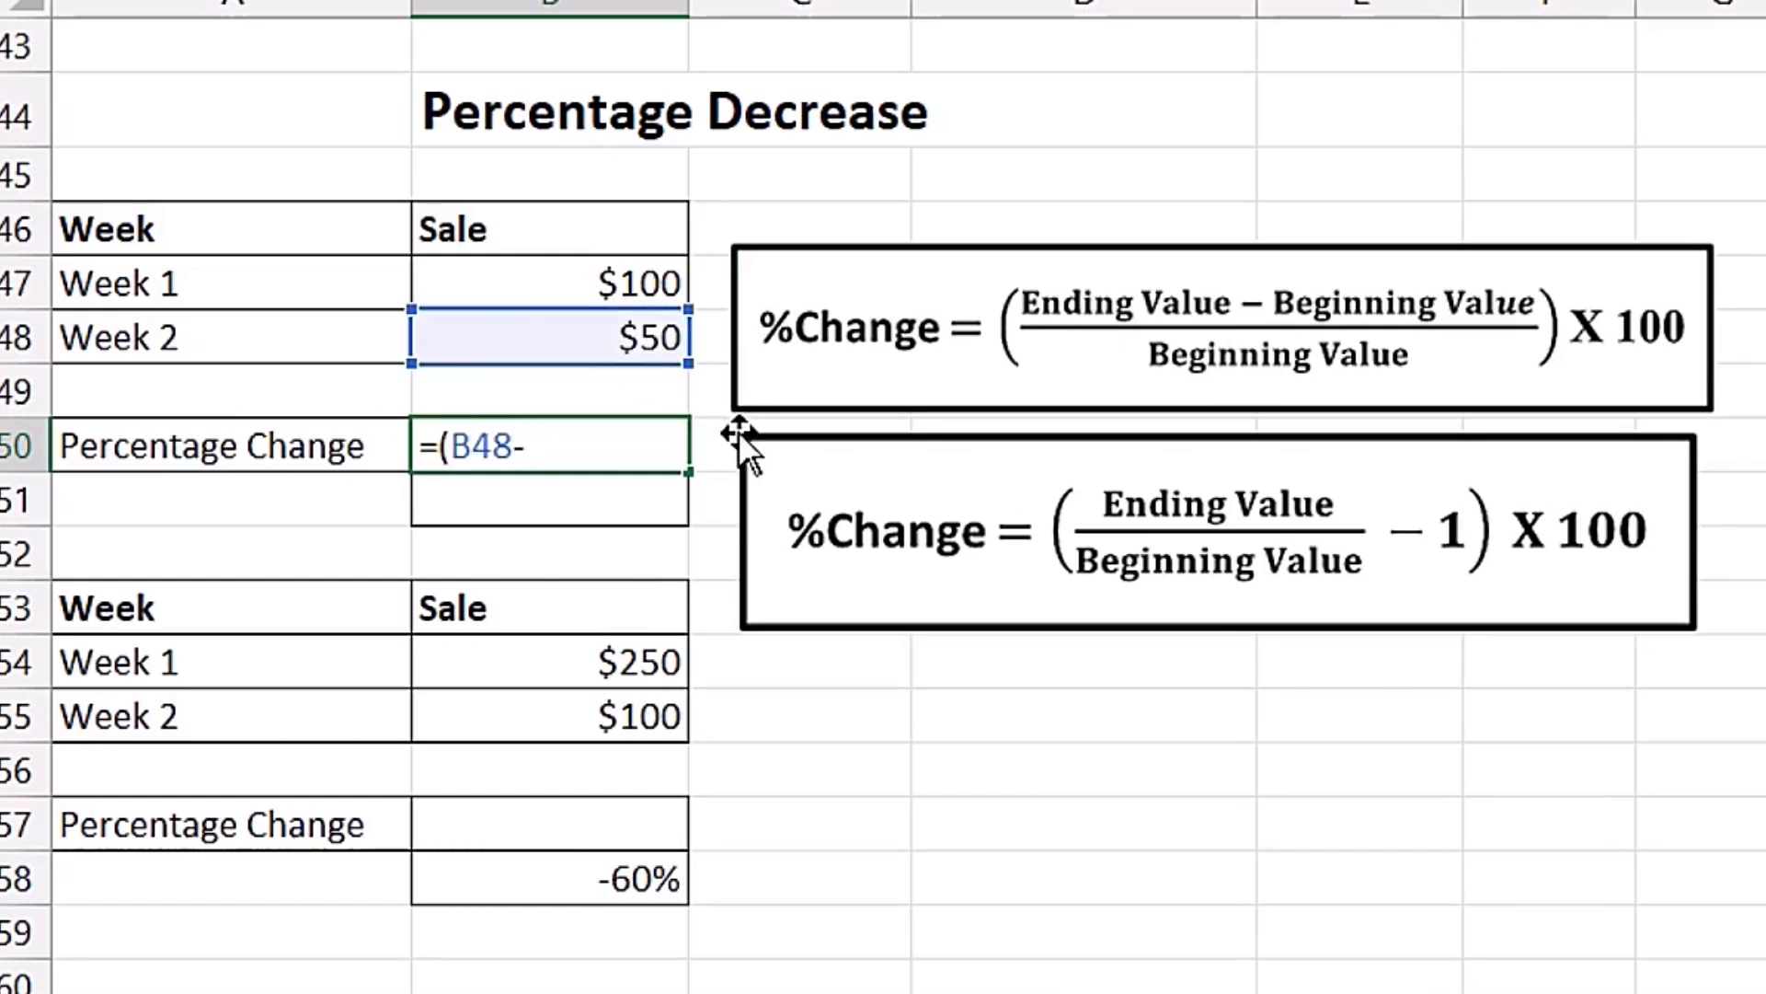
pyautogui.click(585, 285)
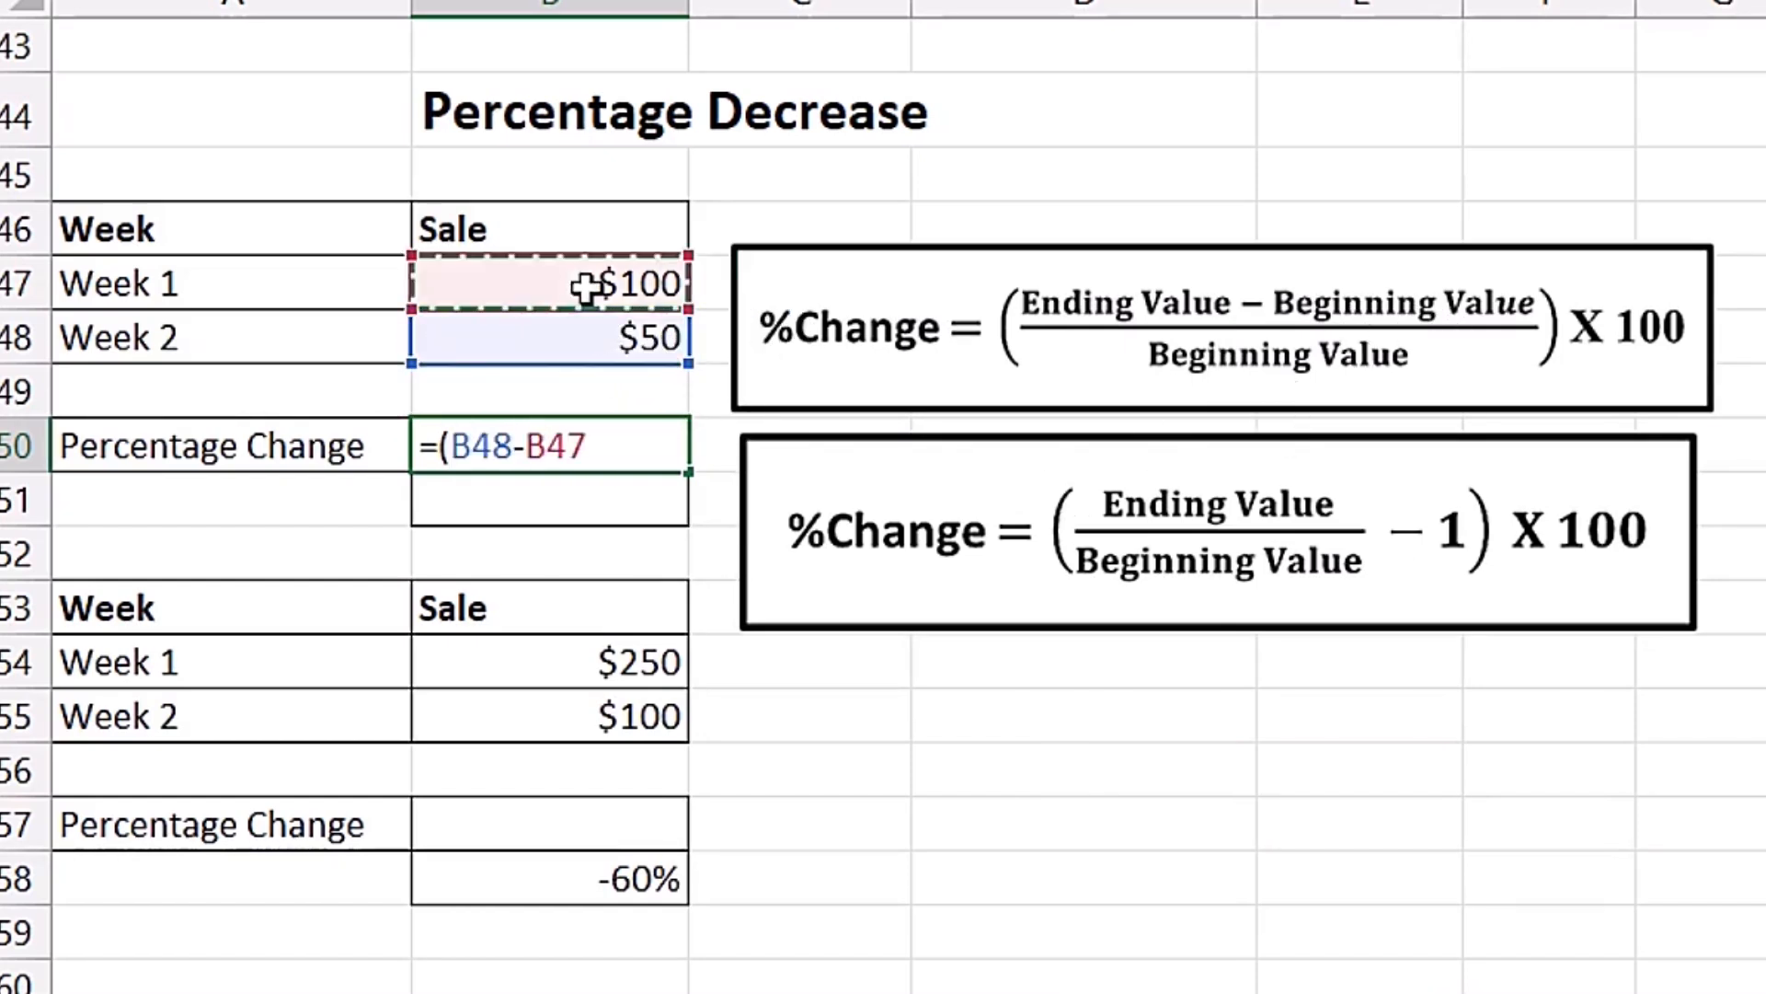
pyautogui.write(')')
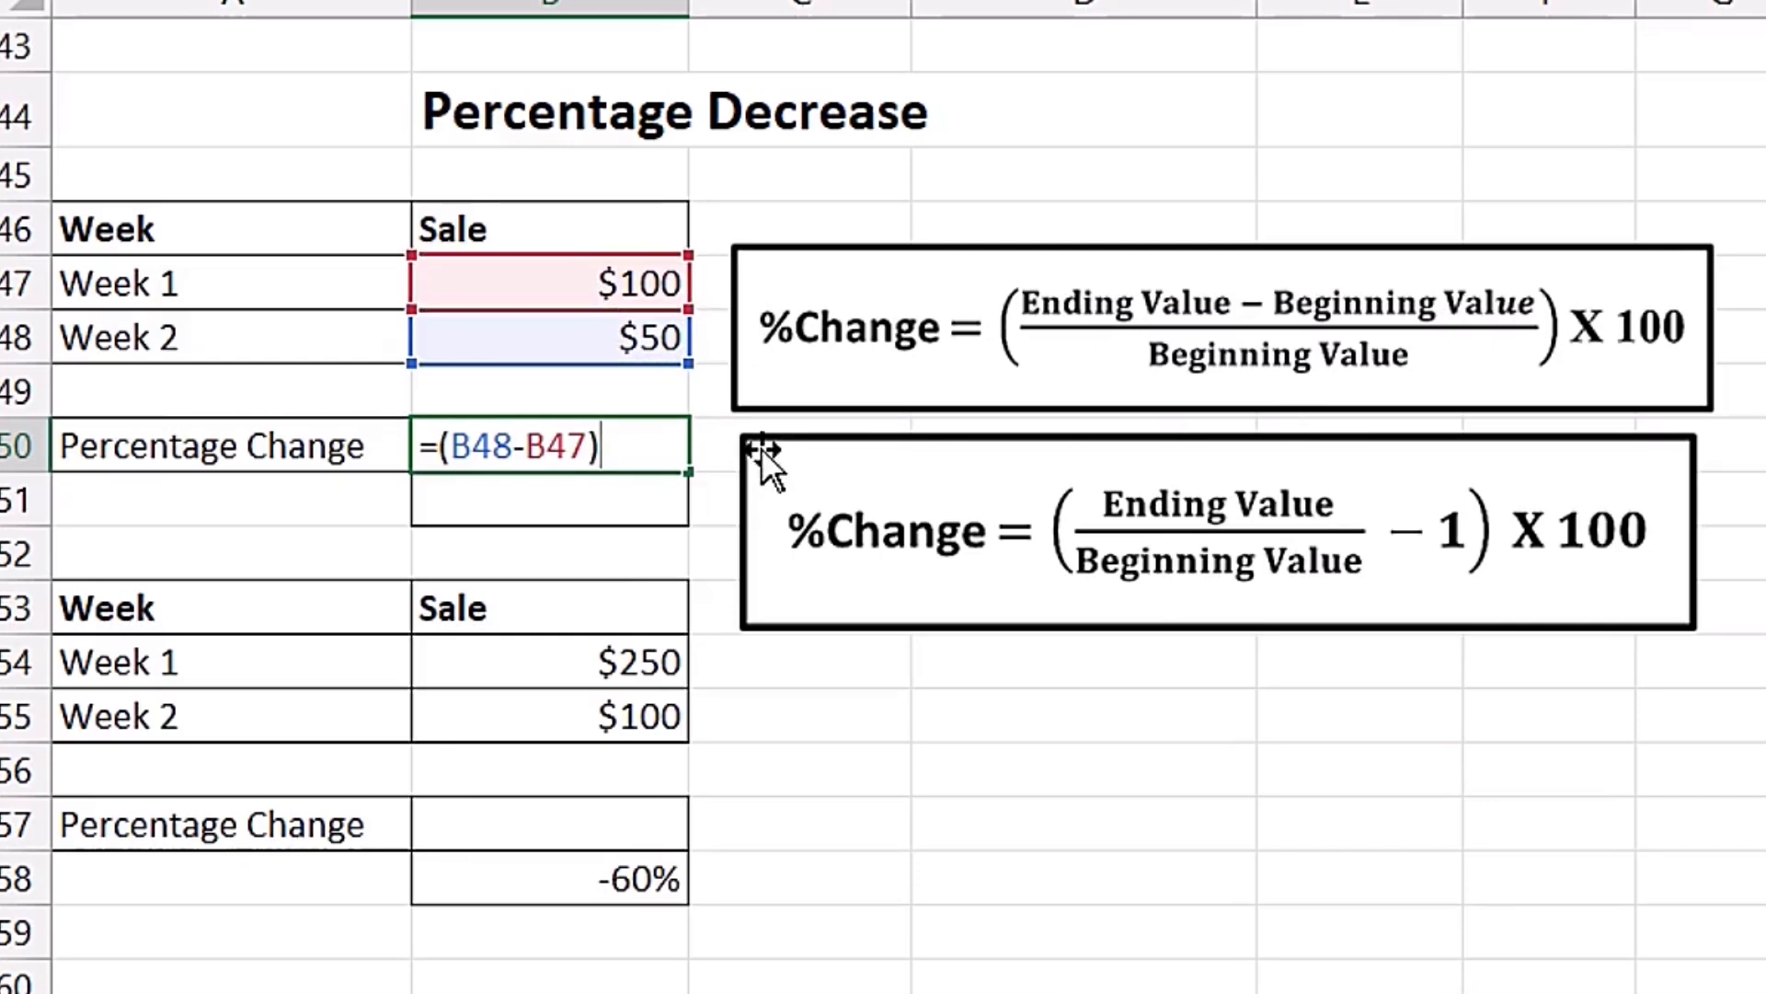
pyautogui.write('/')
pyautogui.click(571, 274)
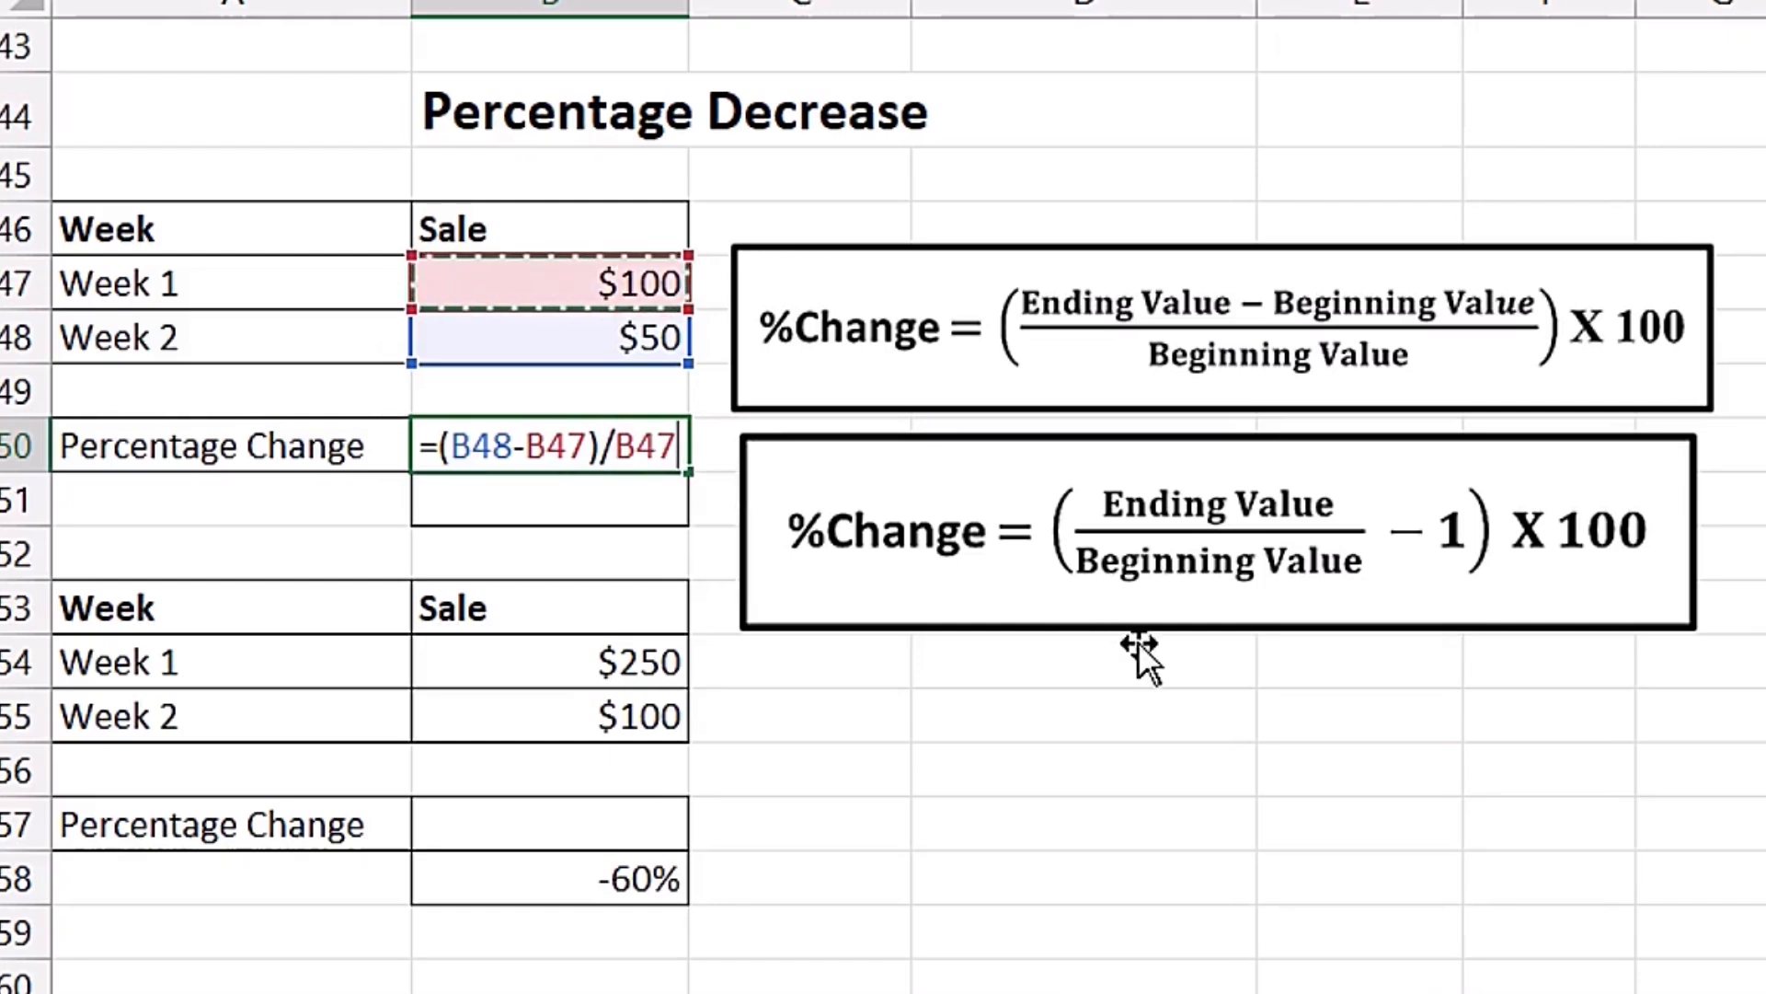
pyautogui.hotkey('ctrl', 'Return')
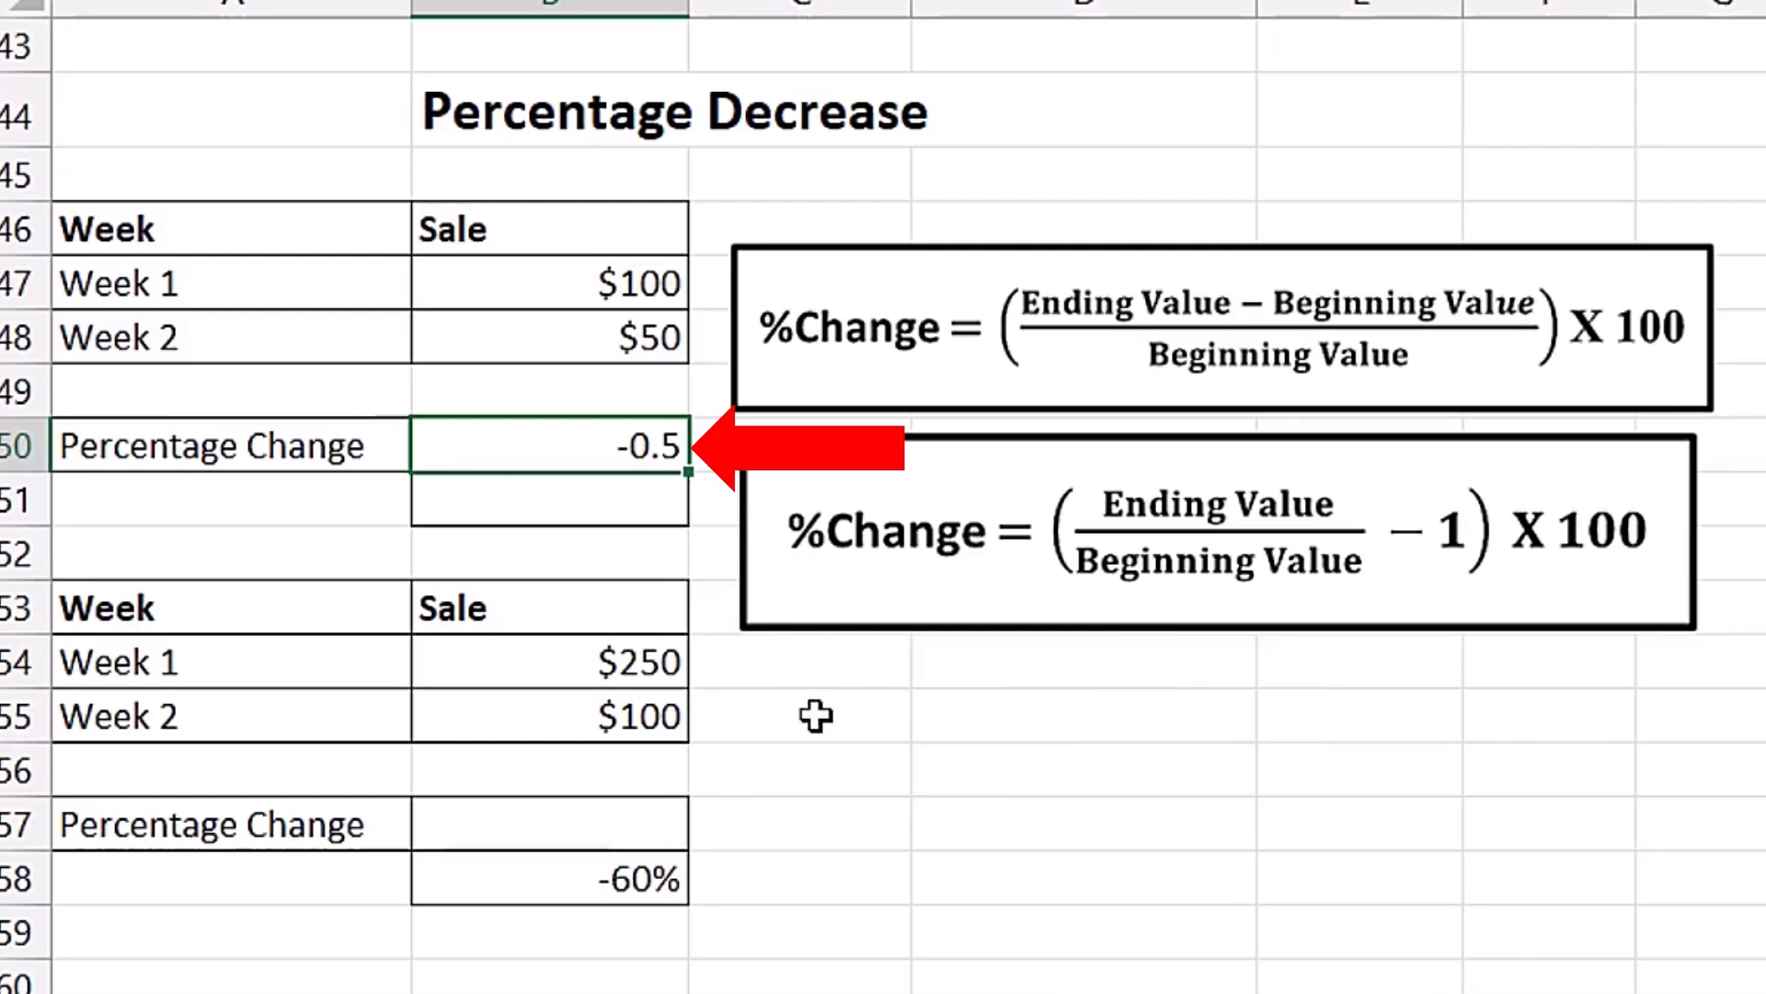
pyautogui.hotkey('ctrl', 'shift', '5')
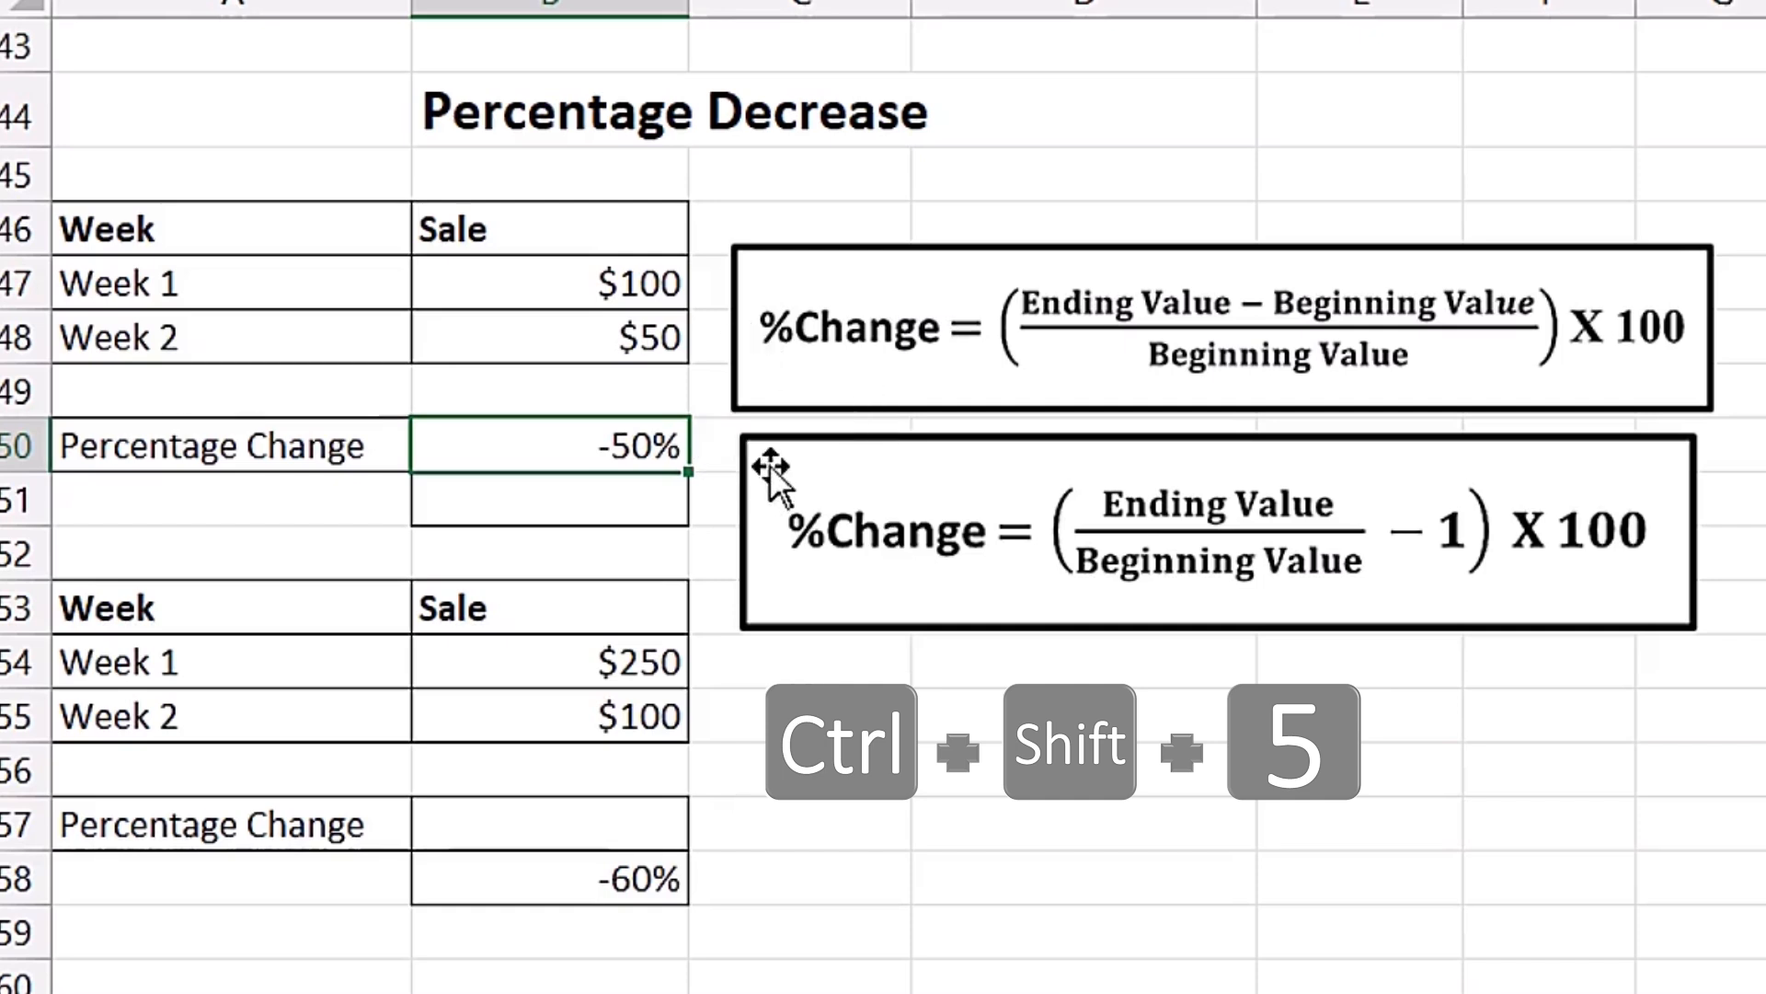
# Calculate the same decrease in B51 with the alternative formula =B48/B47-1 and format it as a percentage
pyautogui.click(604, 497)
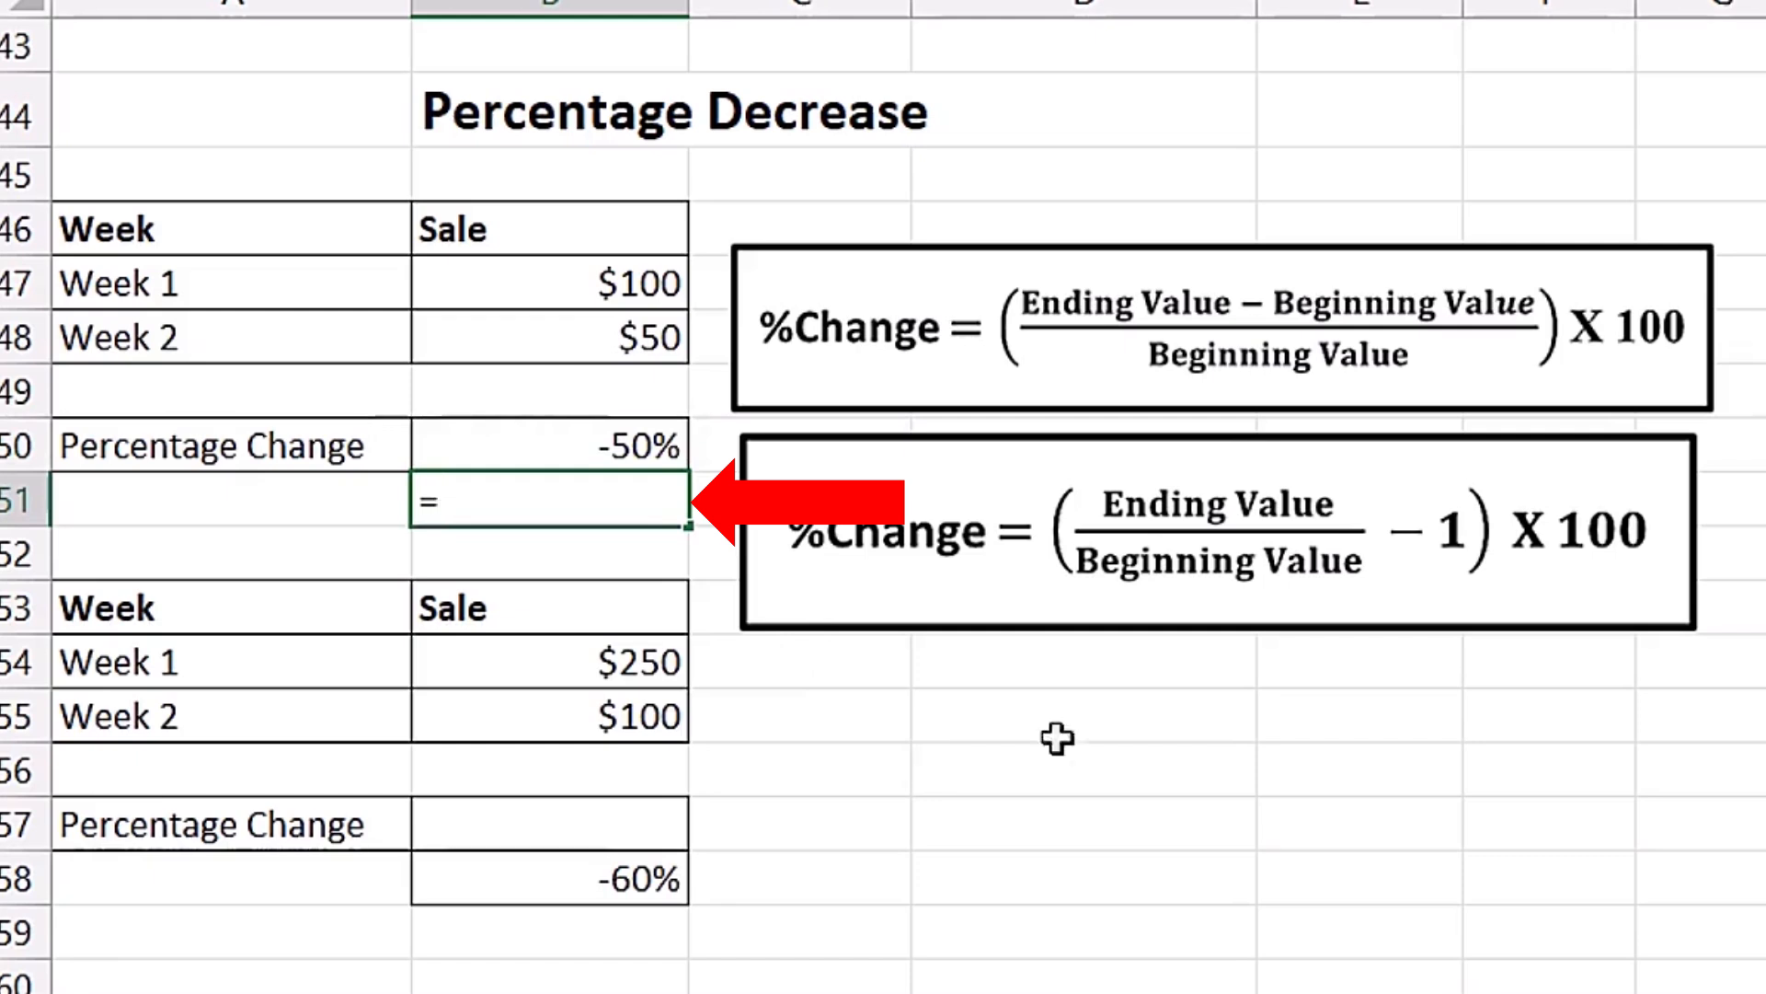
pyautogui.write('=')
pyautogui.click(677, 342)
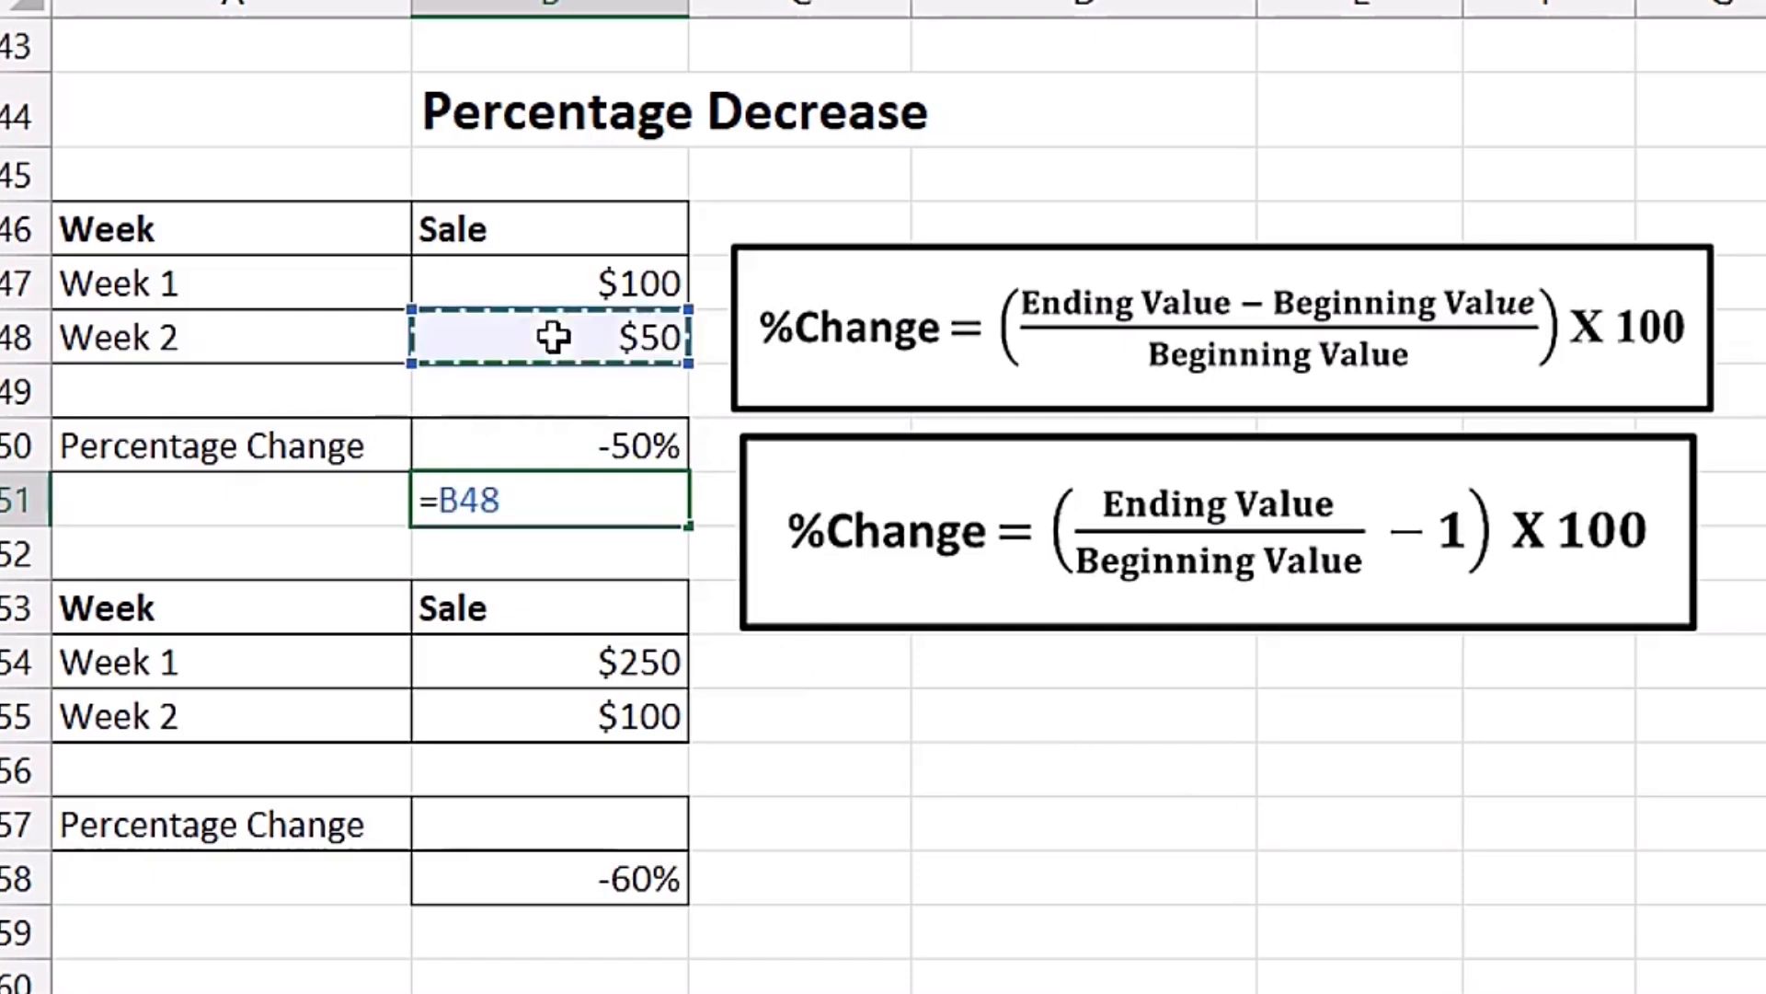
pyautogui.write('/')
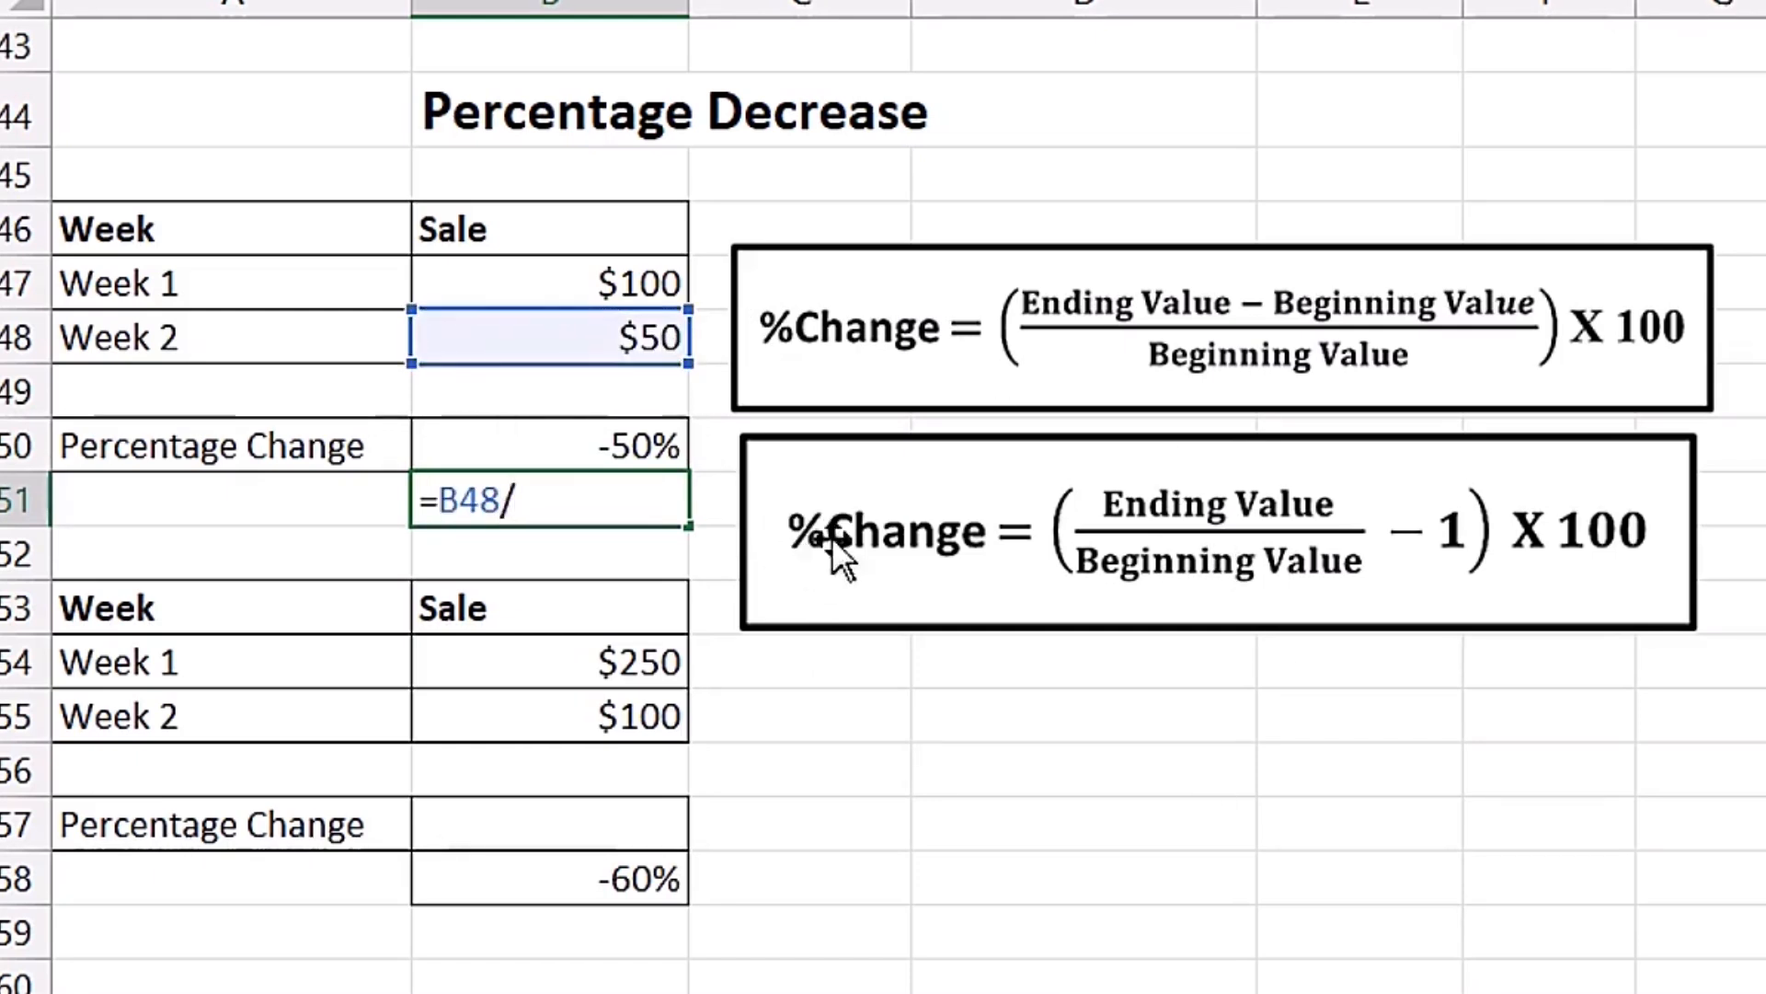
pyautogui.click(598, 277)
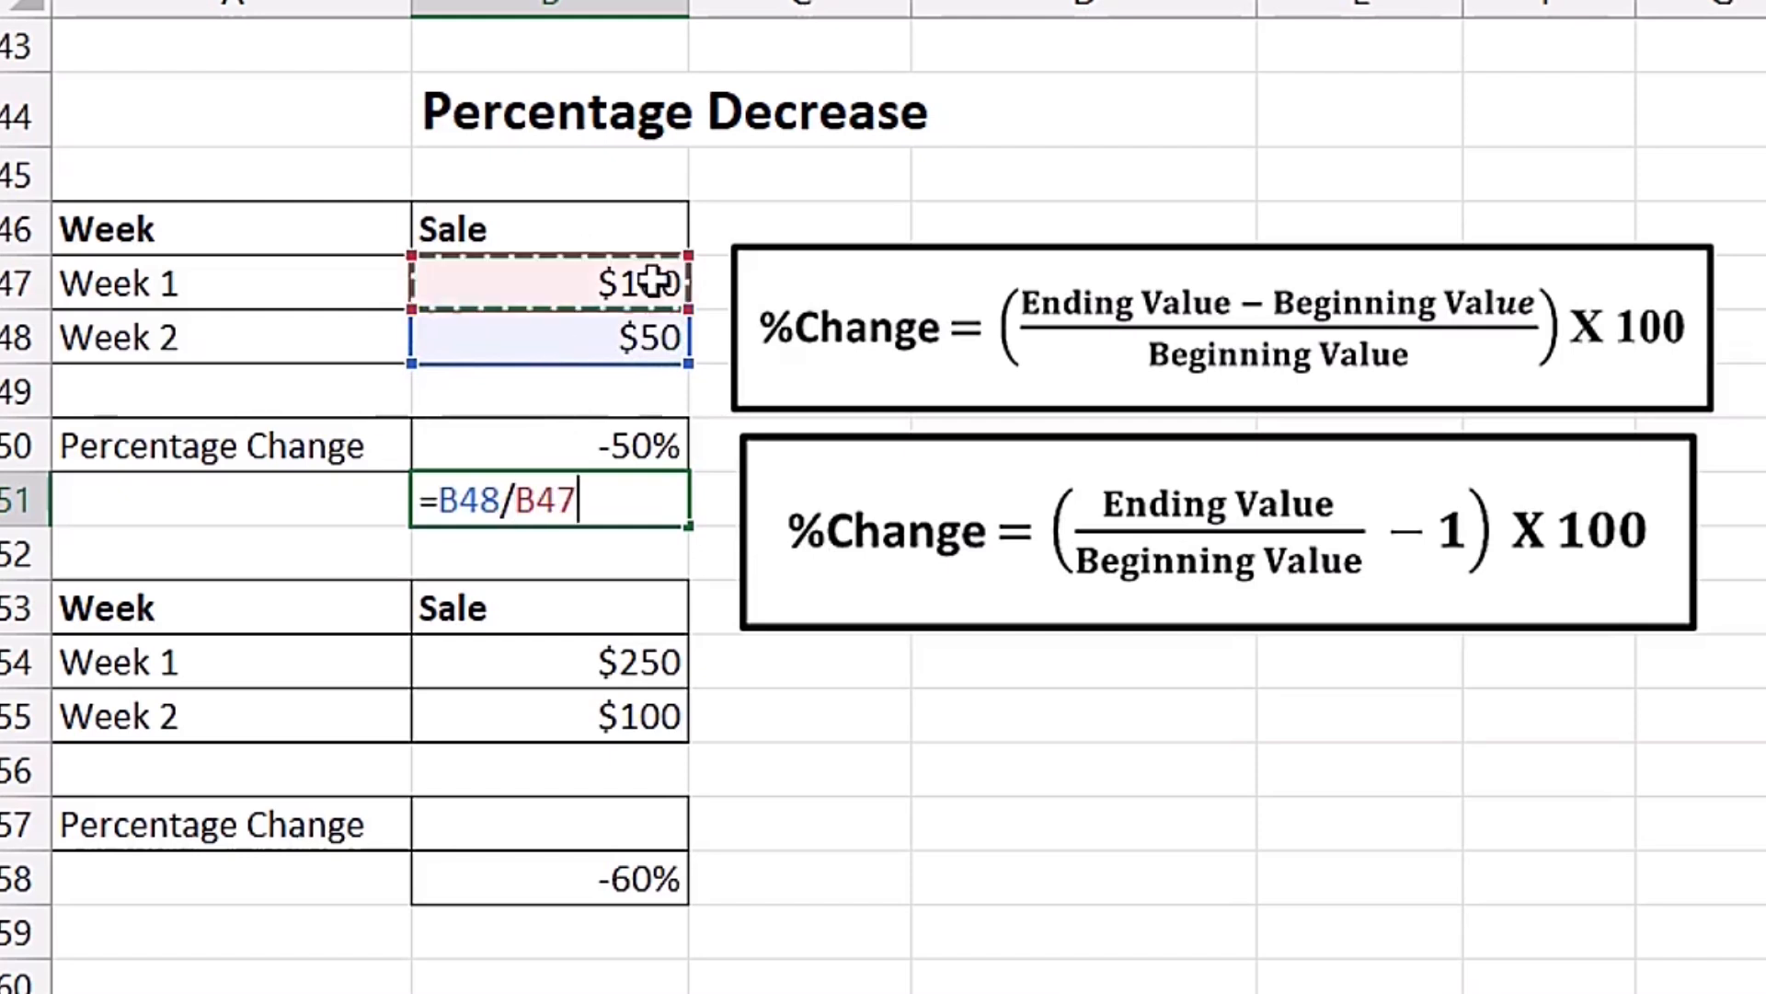
pyautogui.write('-1')
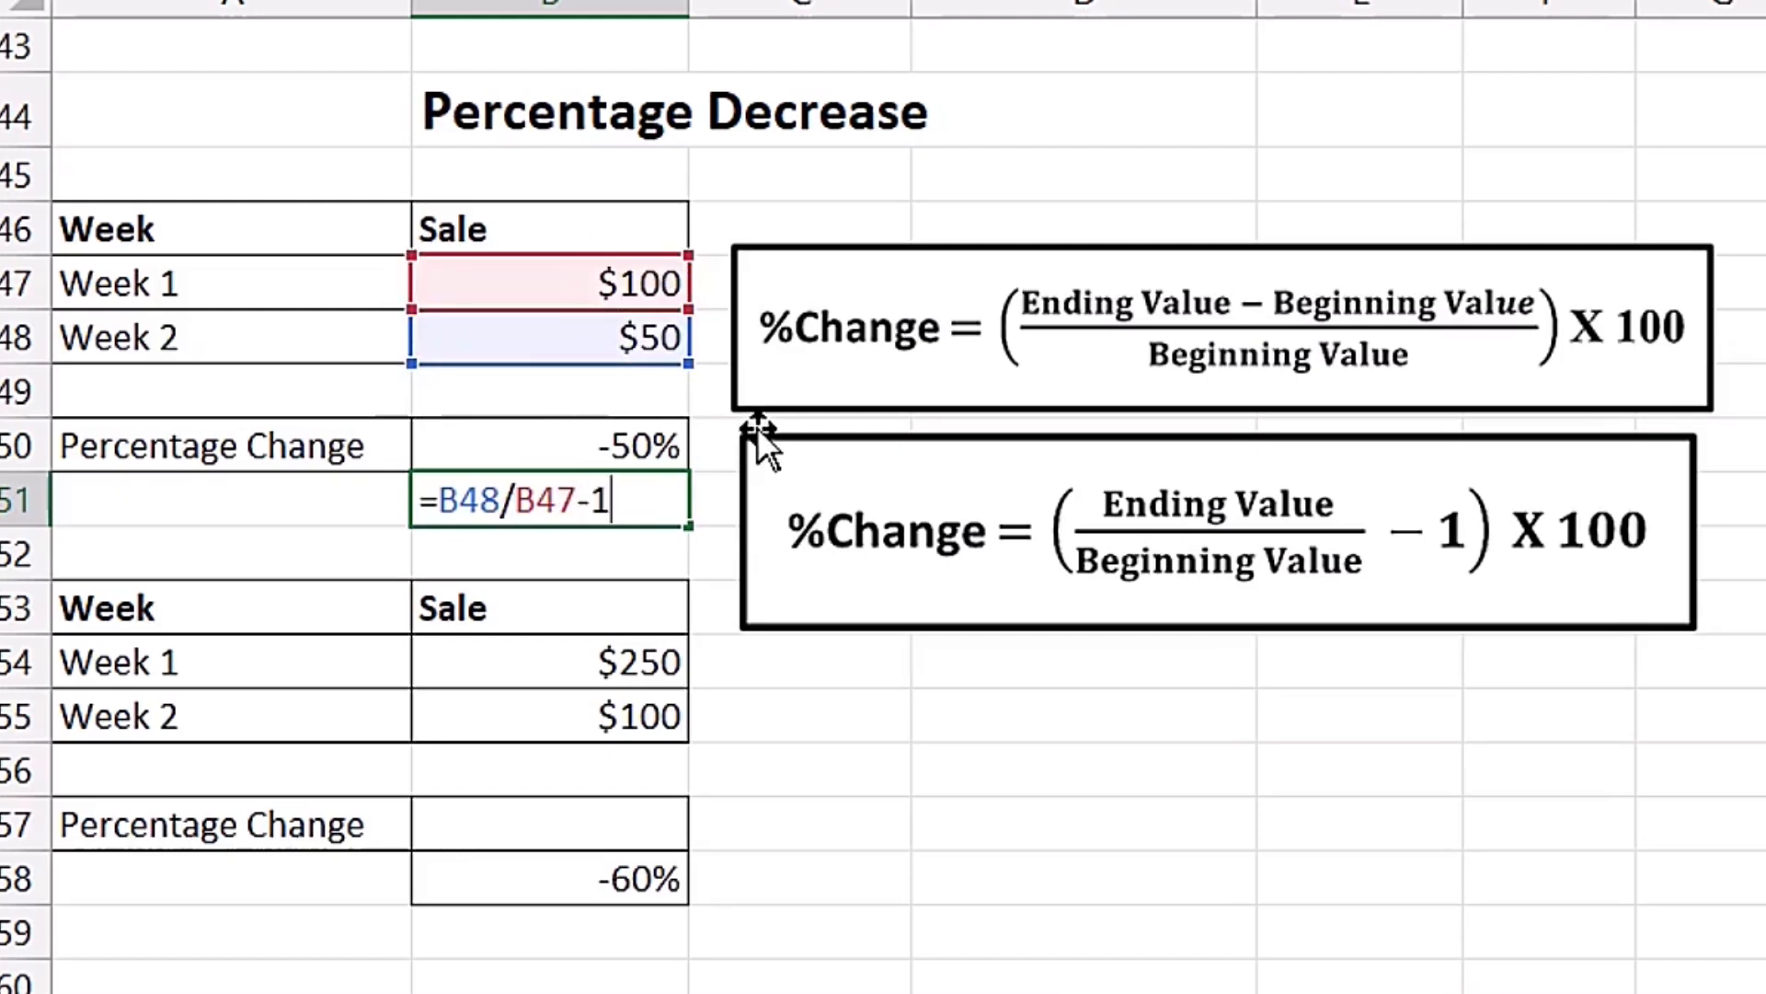
pyautogui.hotkey('ctrl', 'Return')
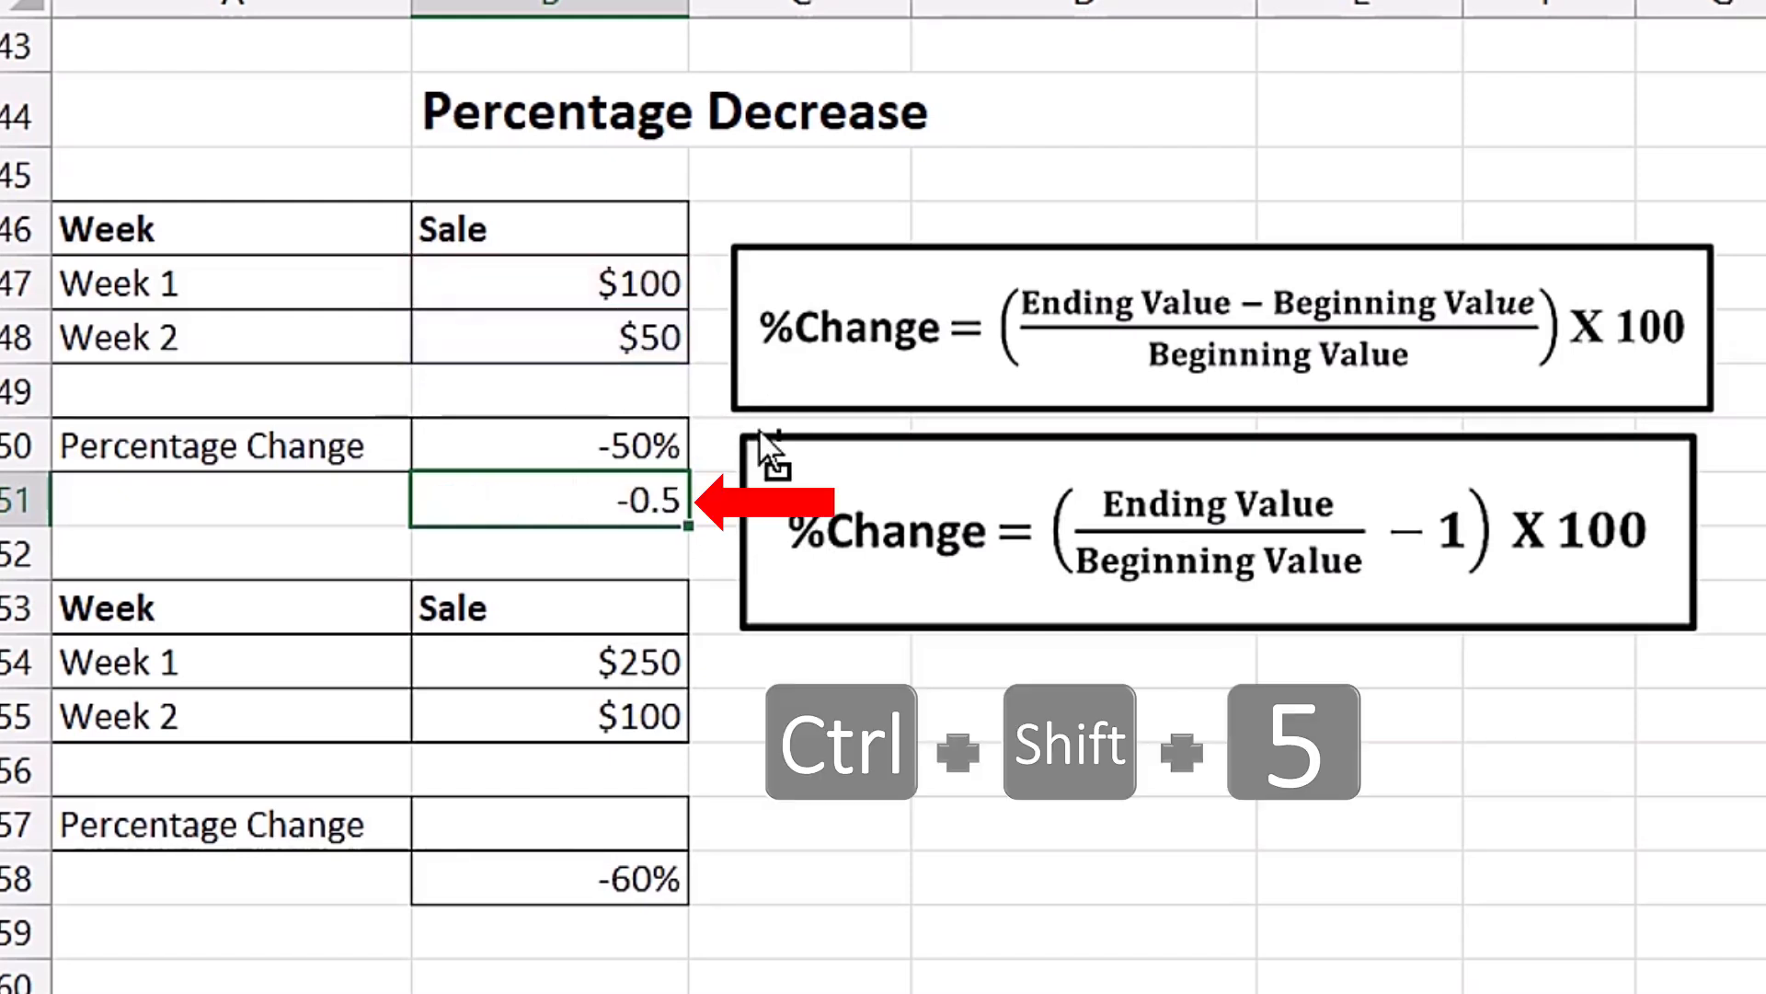
pyautogui.hotkey('ctrl', 'shift', '5')
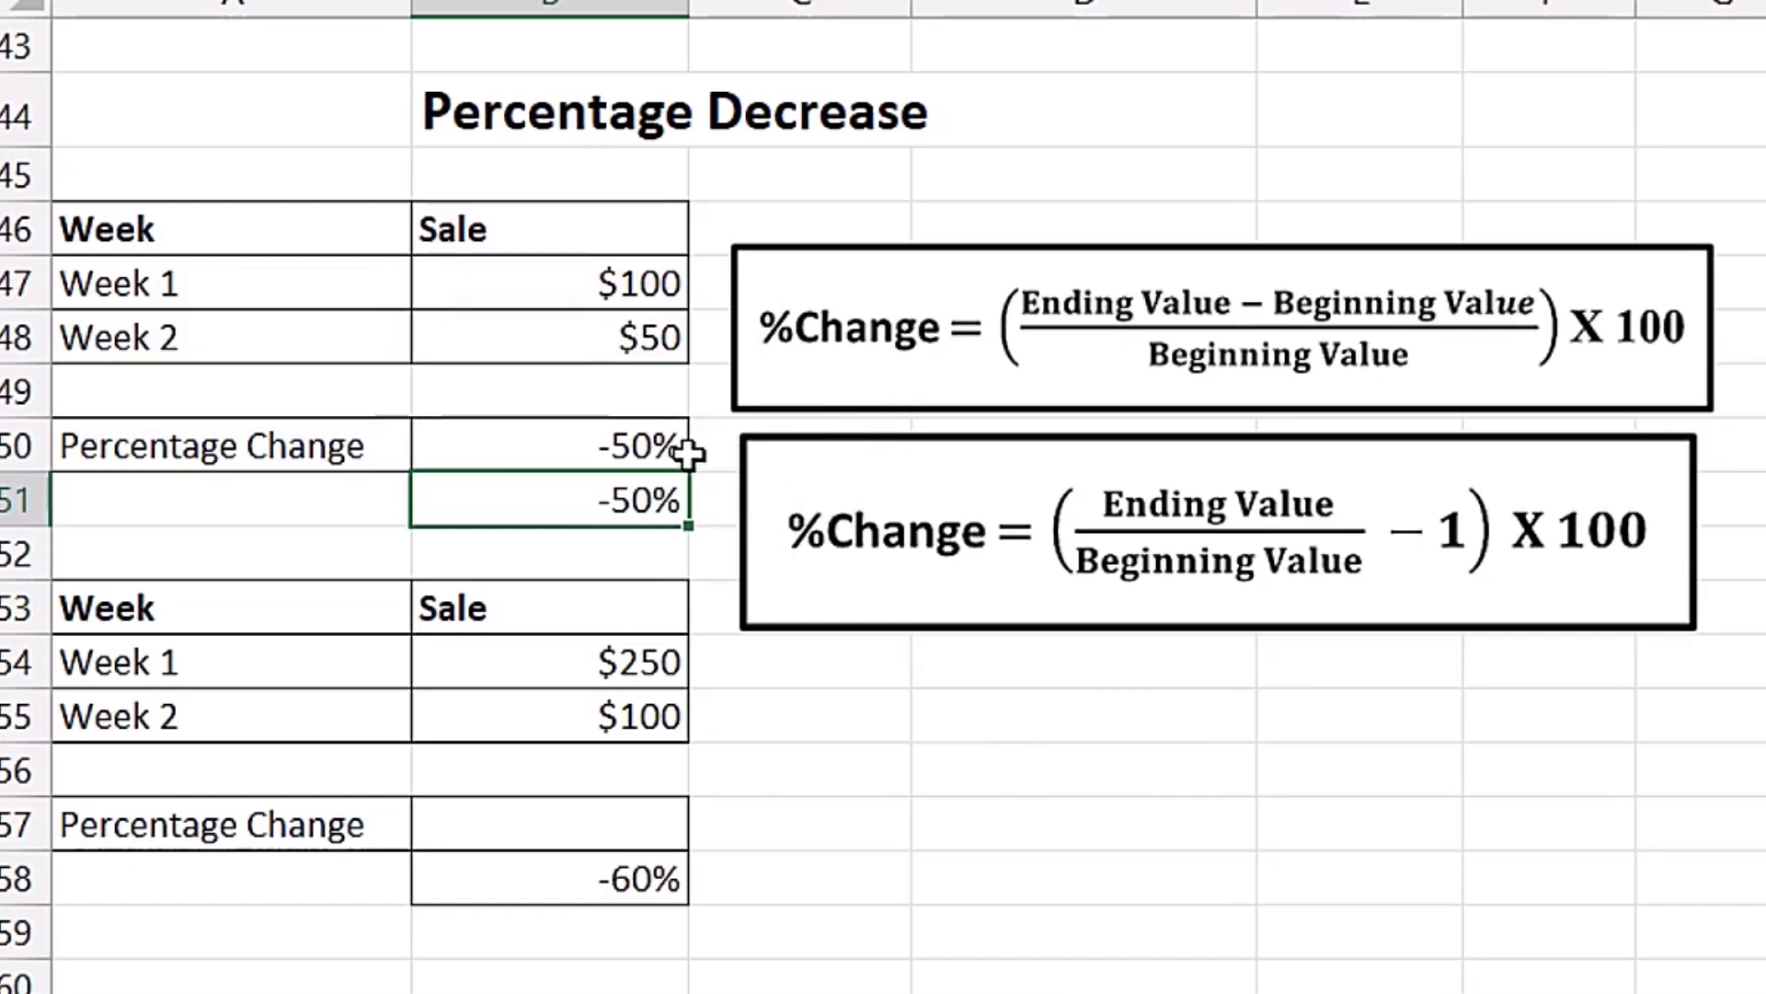
# Check the existing formula in B58, then calculate the same change in B57 with =B55/B54-1, formatted as a percentage
pyautogui.doubleClick(566, 884)
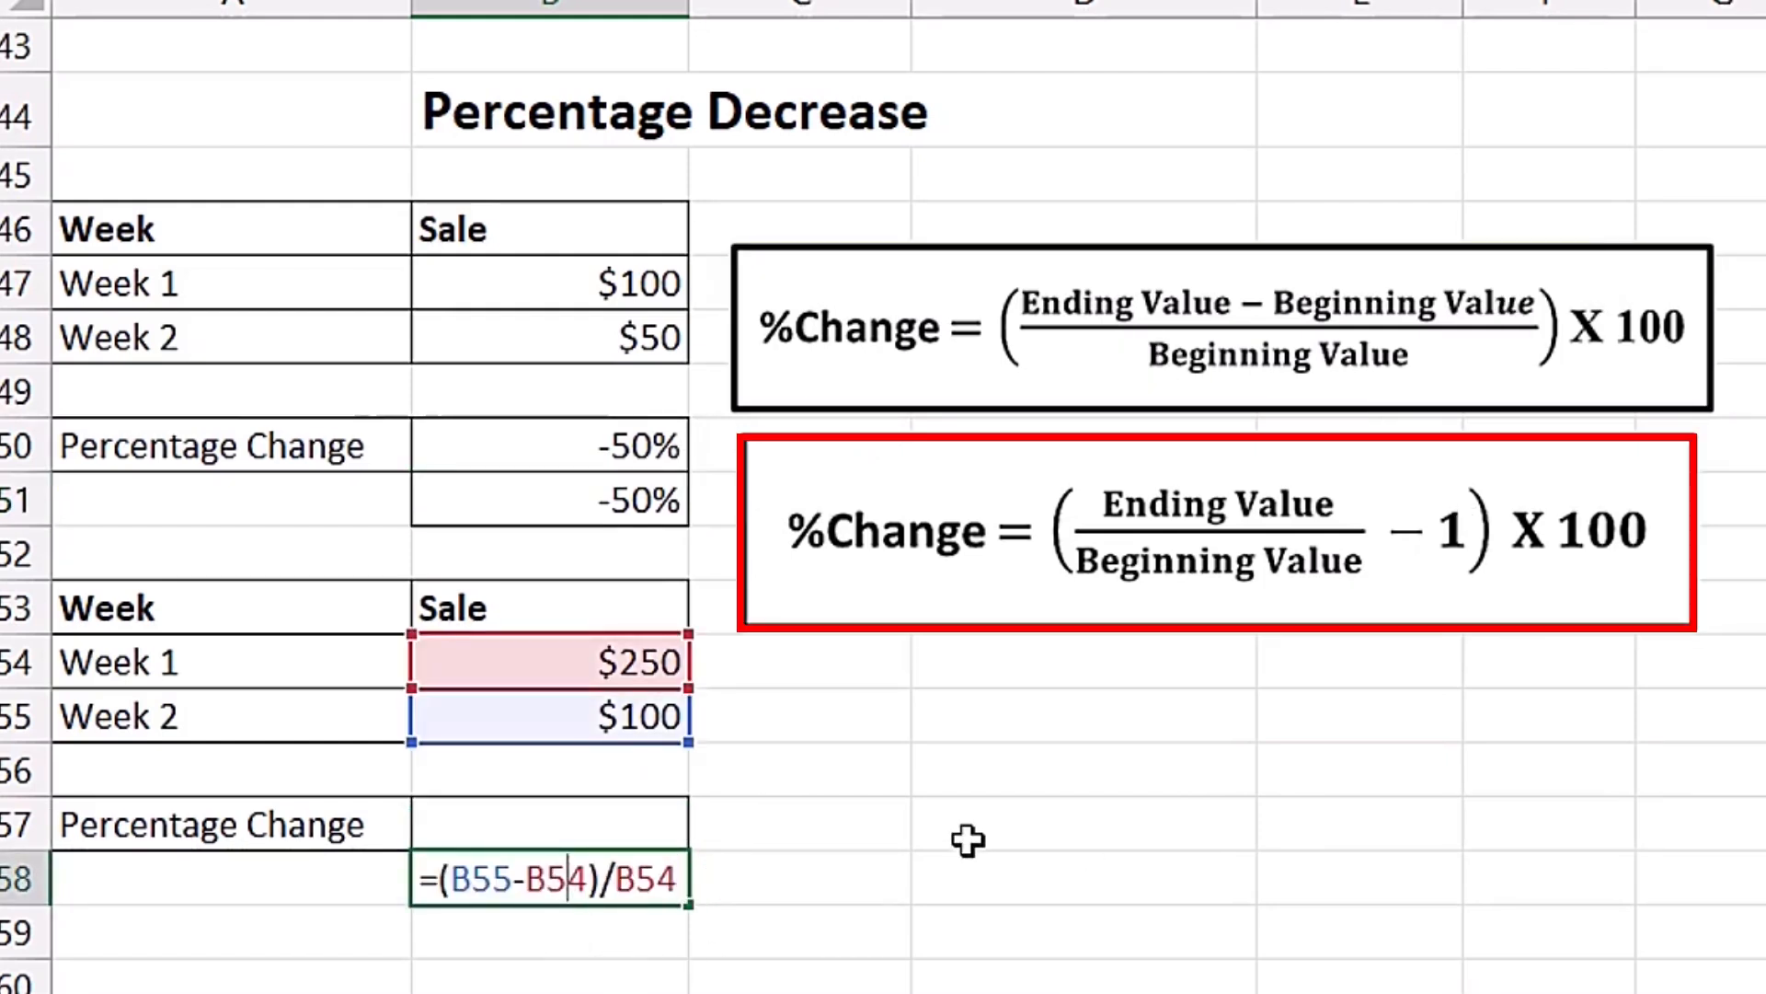
pyautogui.press('Escape')
pyautogui.click(571, 821)
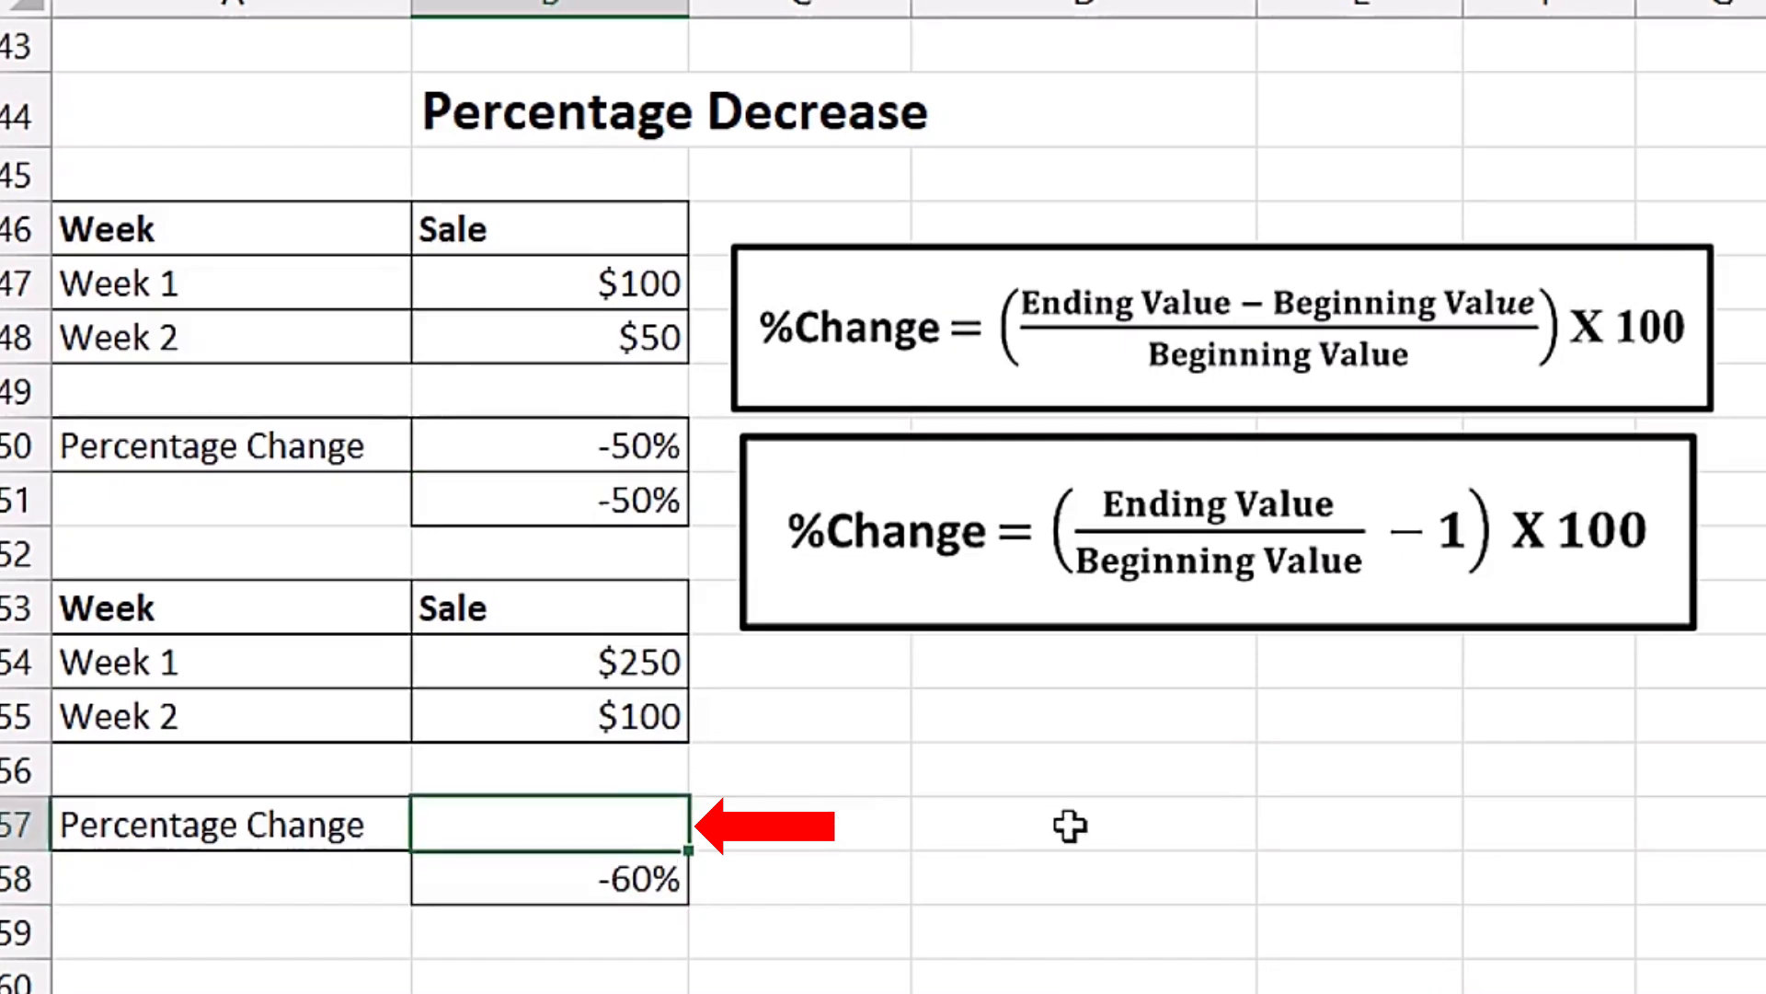
pyautogui.write('=')
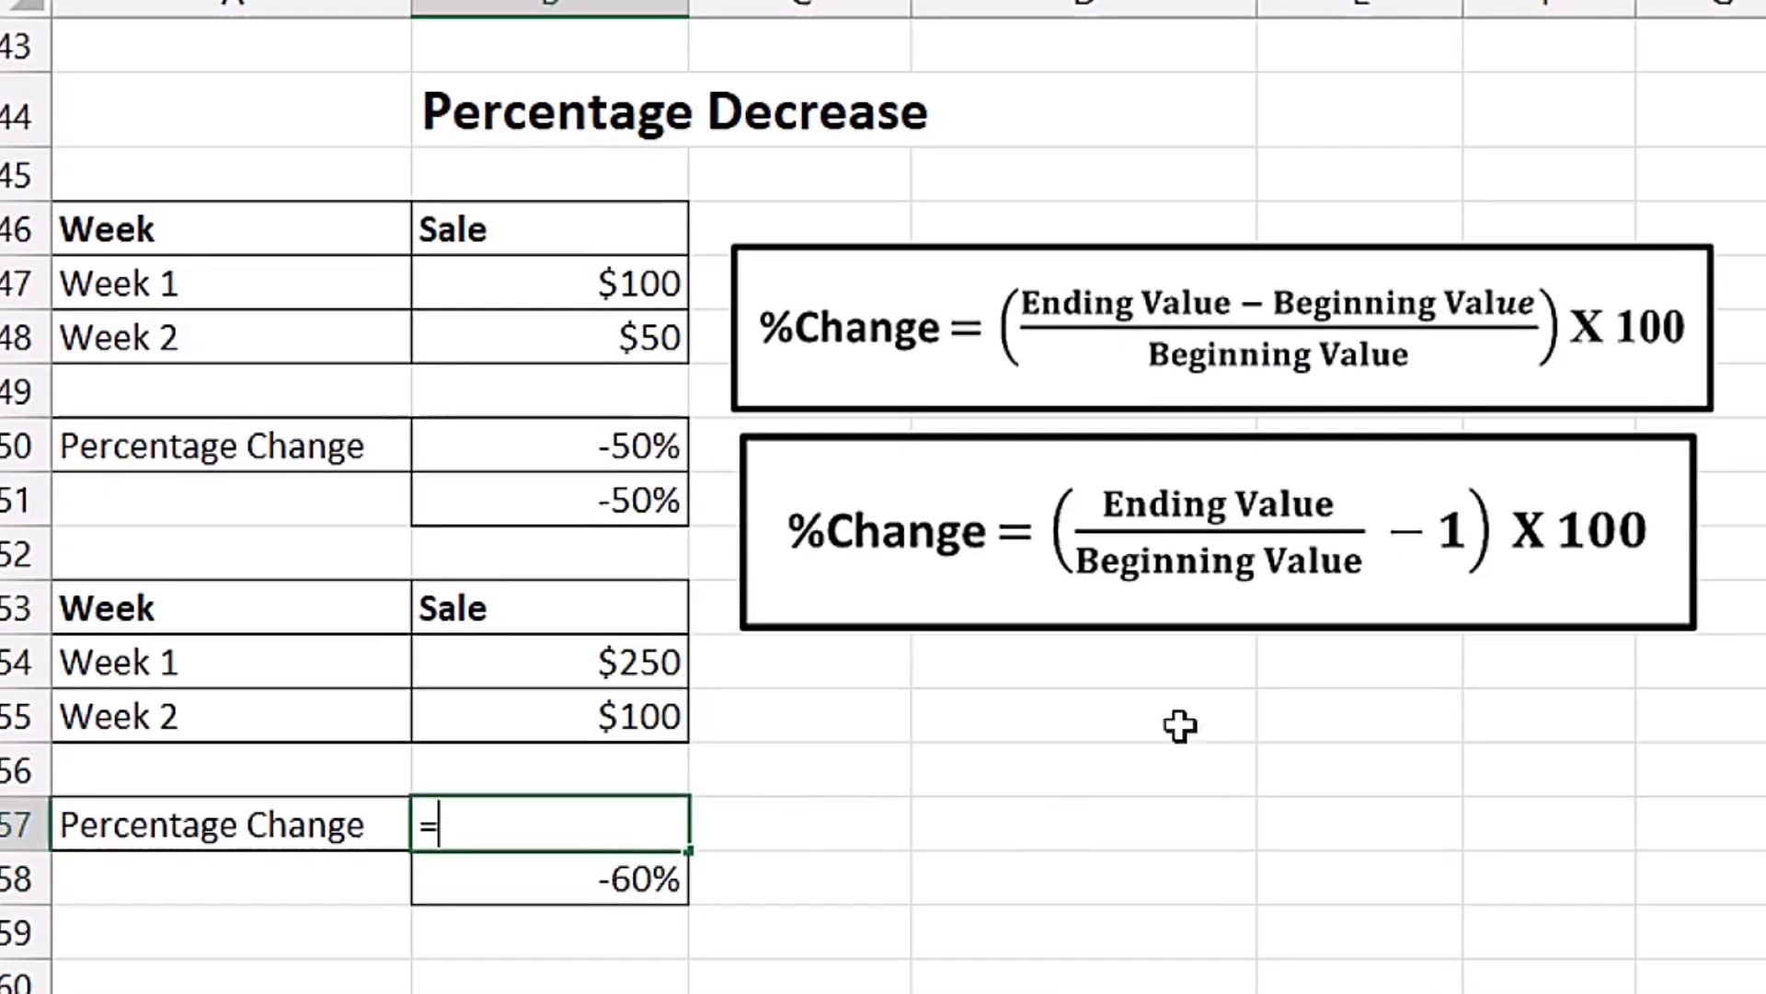
pyautogui.click(577, 729)
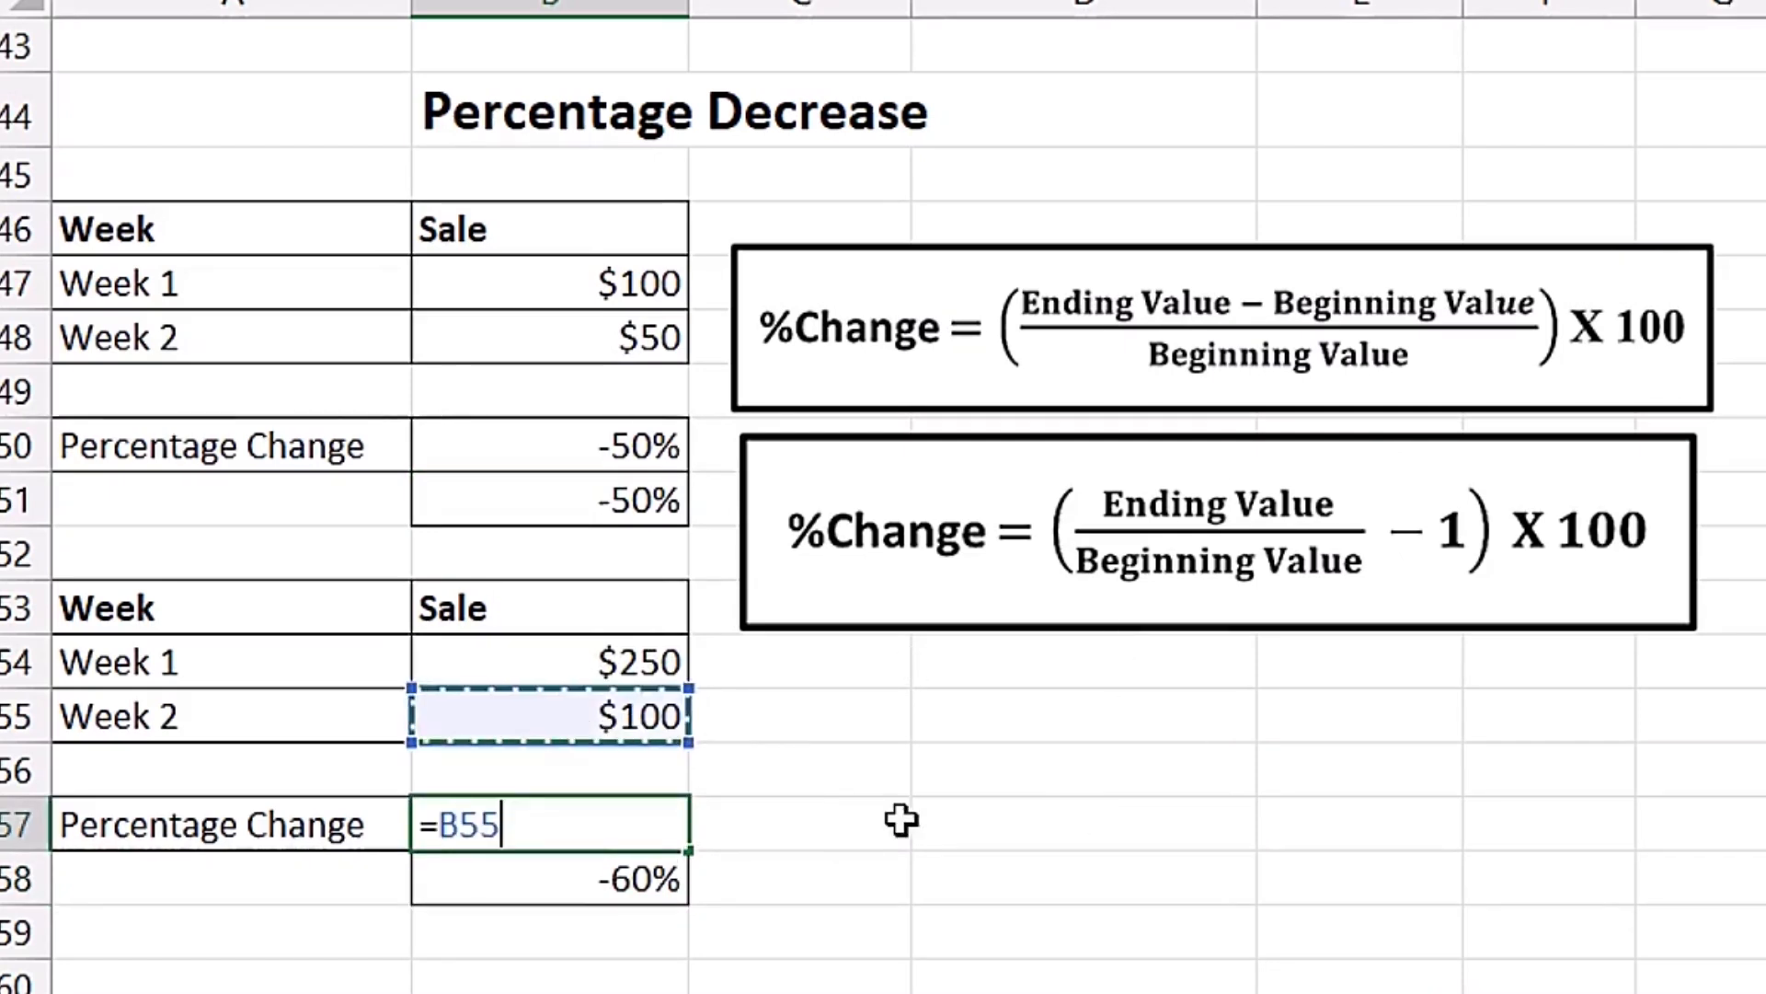
pyautogui.write('/')
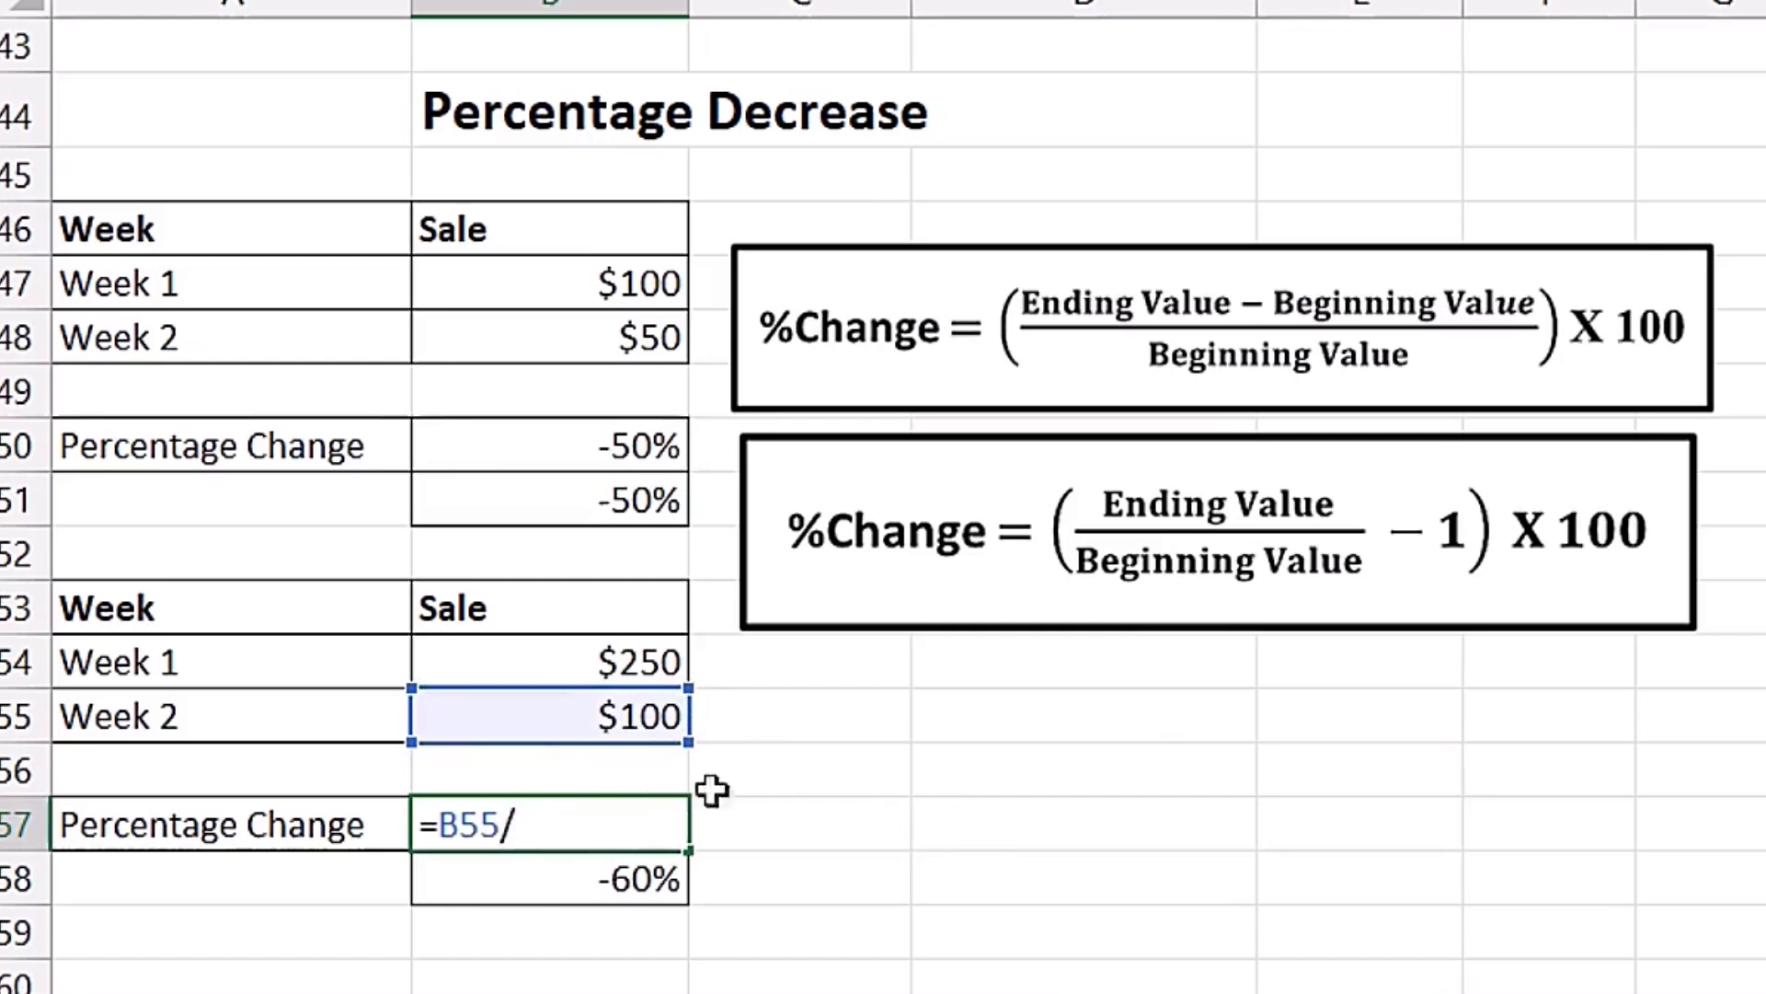
pyautogui.click(609, 662)
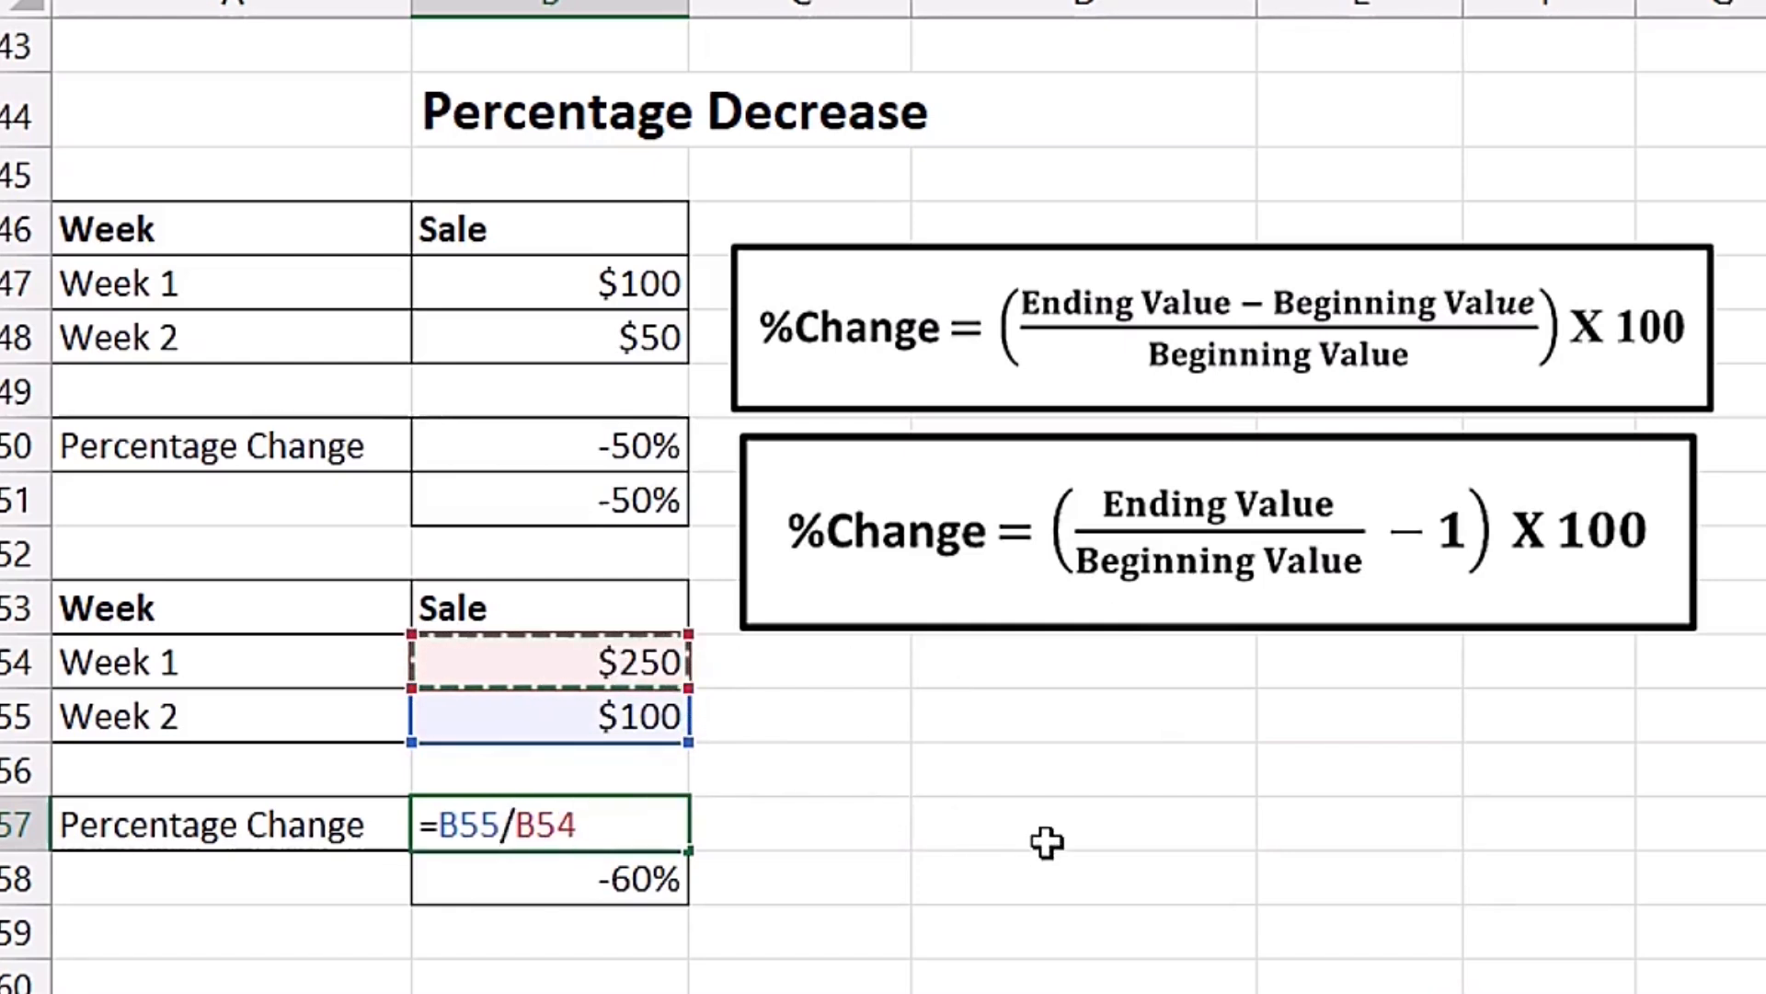
pyautogui.write('-1')
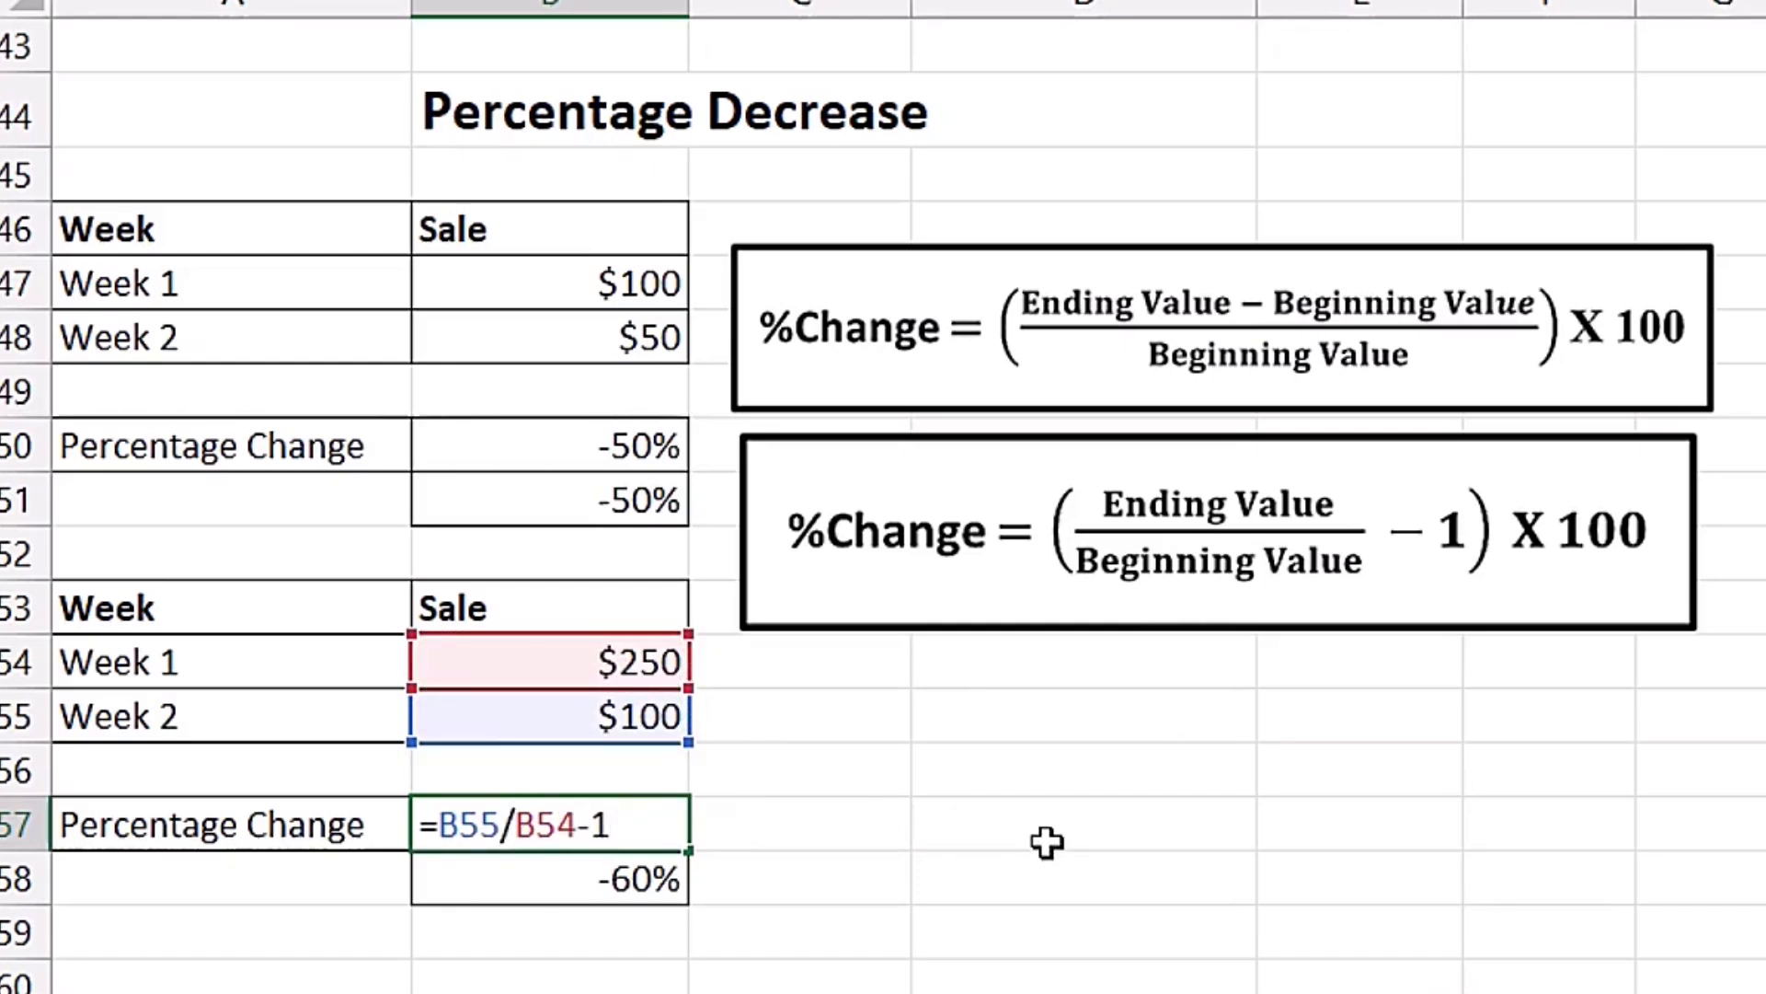
pyautogui.hotkey('ctrl', 'Return')
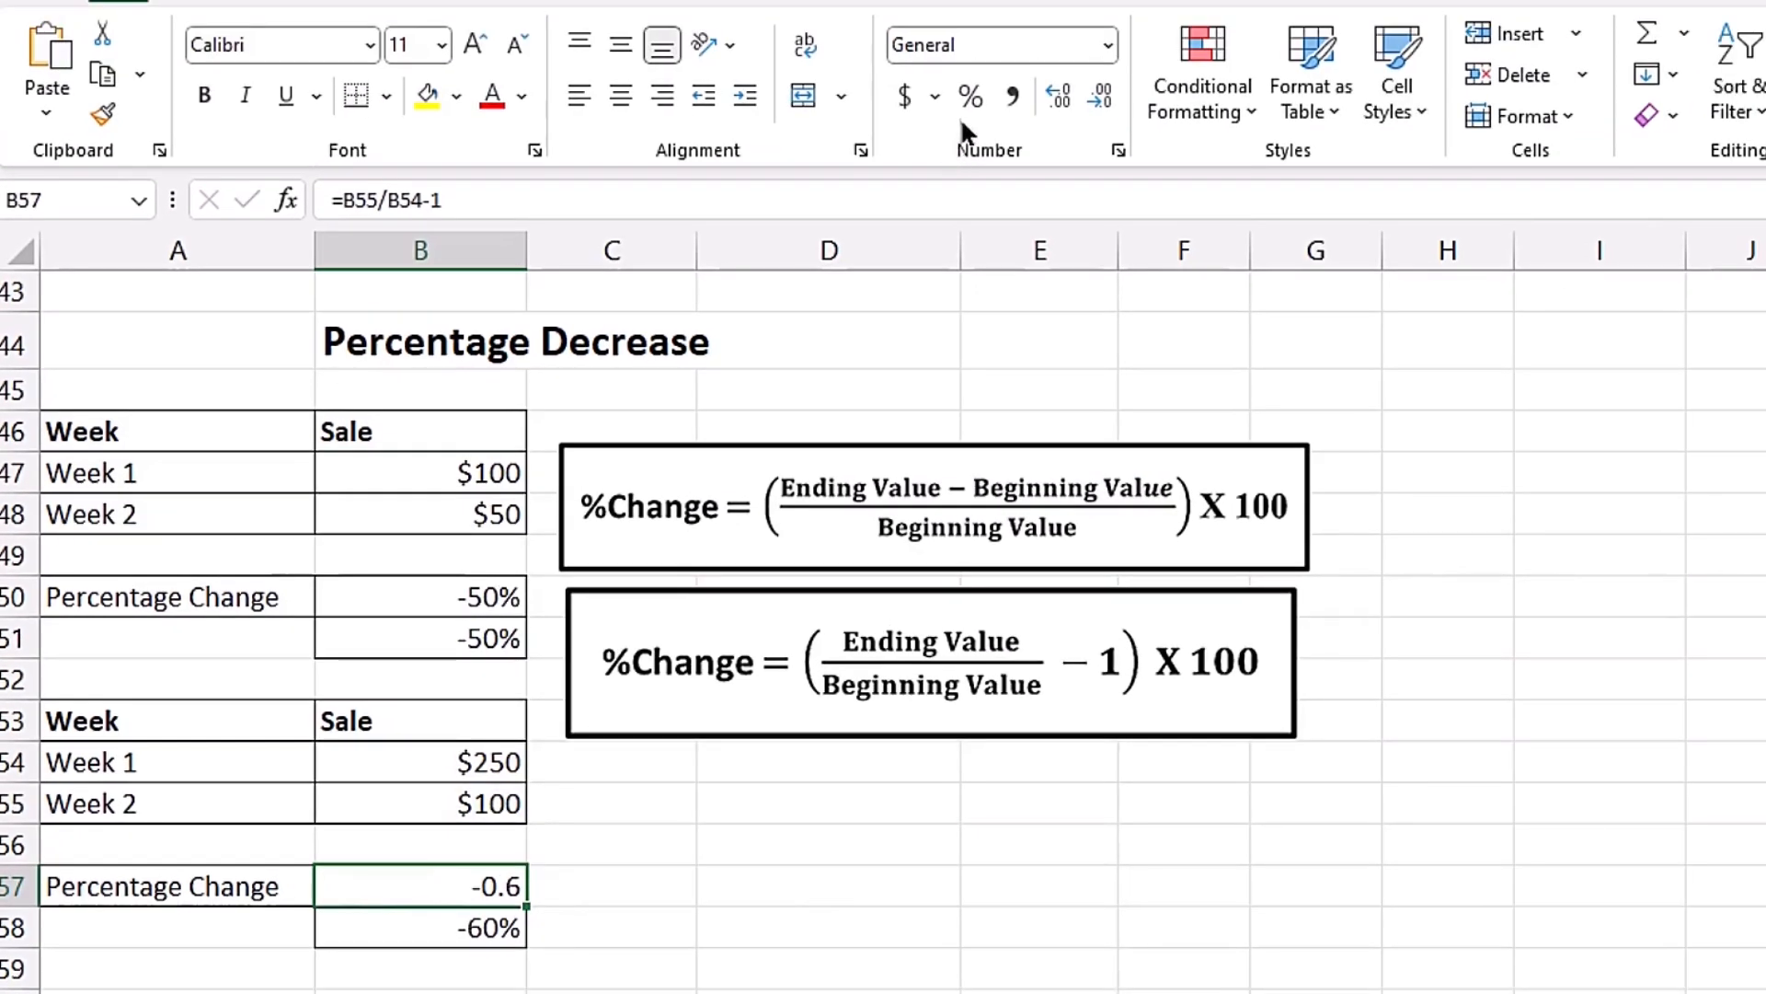
pyautogui.click(971, 103)
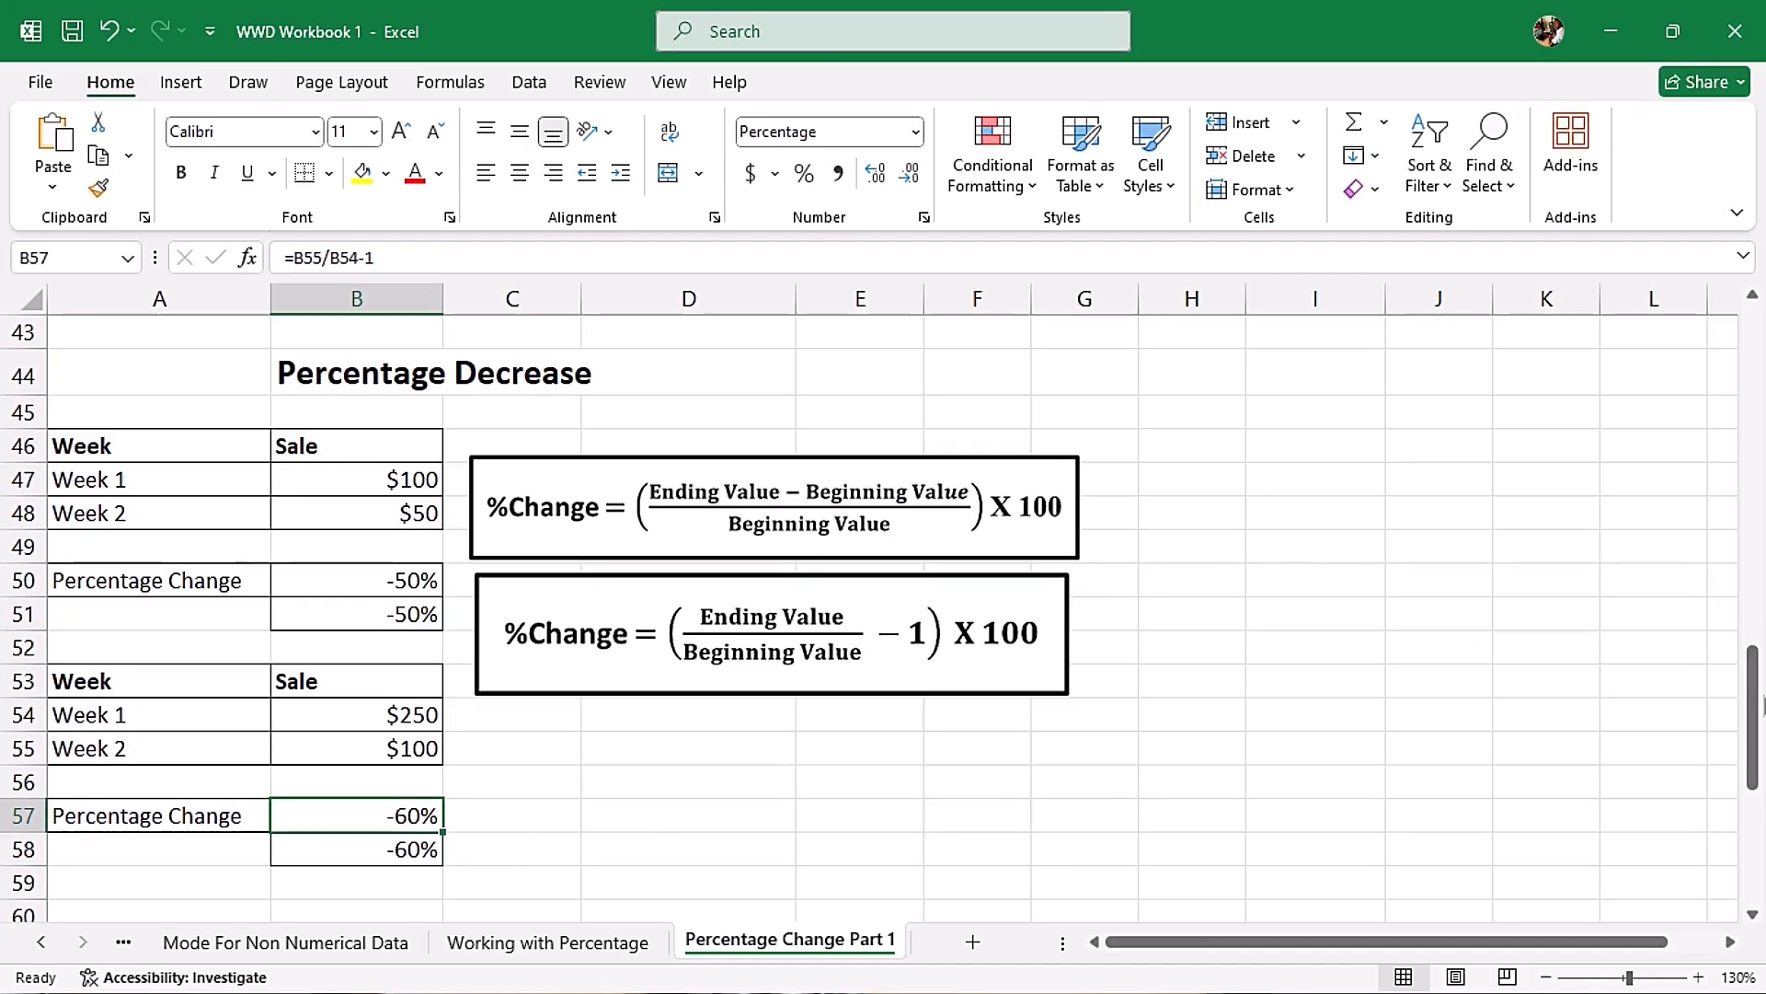
# Calculate the 2021 Lagos population change in C65 with =(B65-B64)/B64 and format it as a percentage
pyautogui.moveTo(1742, 686); pyautogui.dragTo(1762, 807)
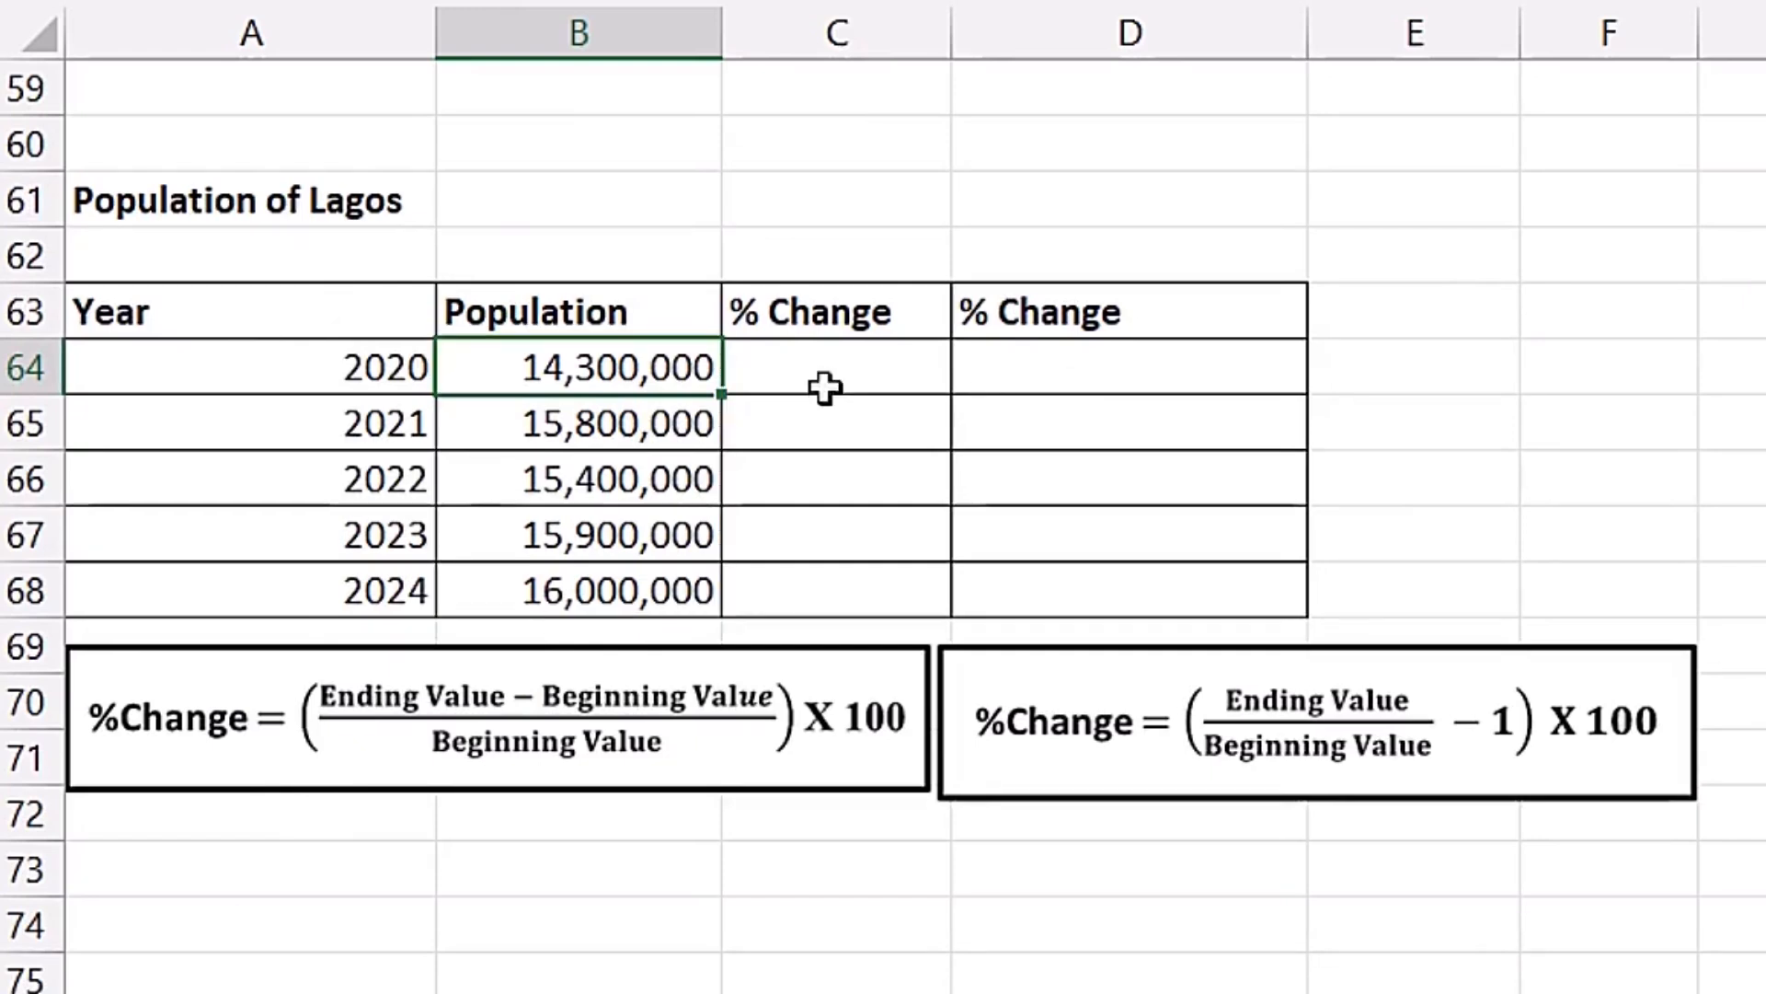
pyautogui.moveTo(862, 377); pyautogui.dragTo(1073, 358)
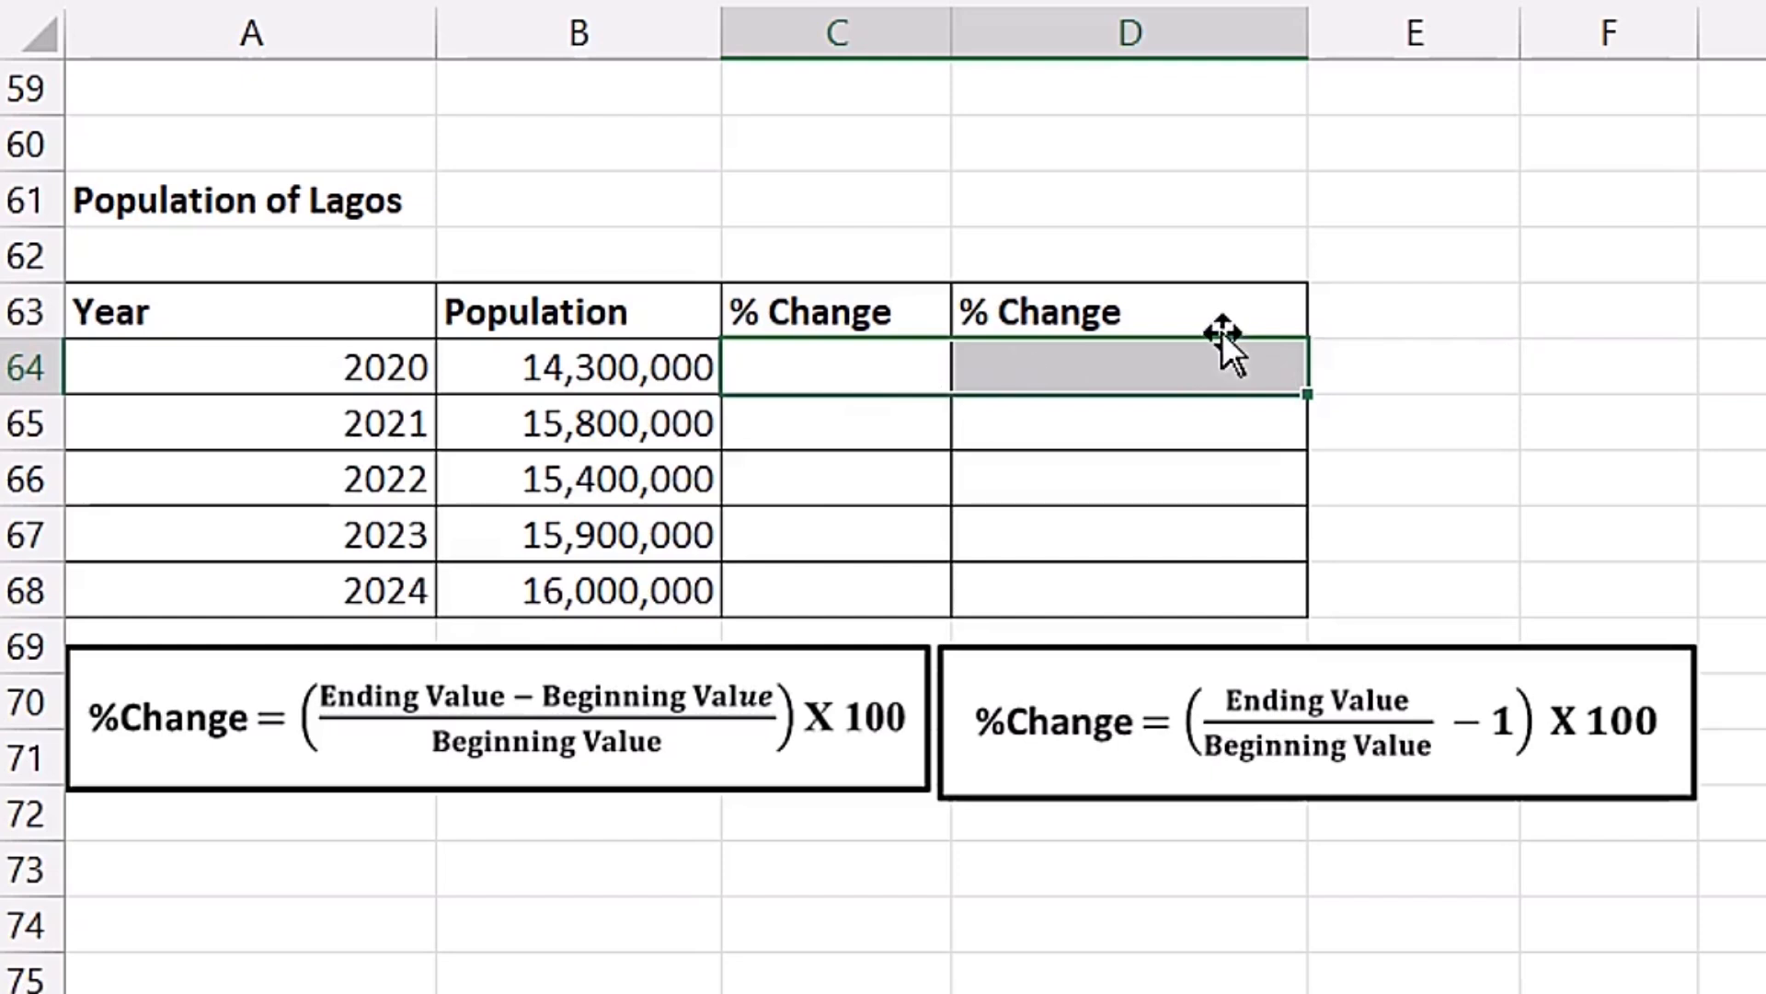
pyautogui.click(810, 422)
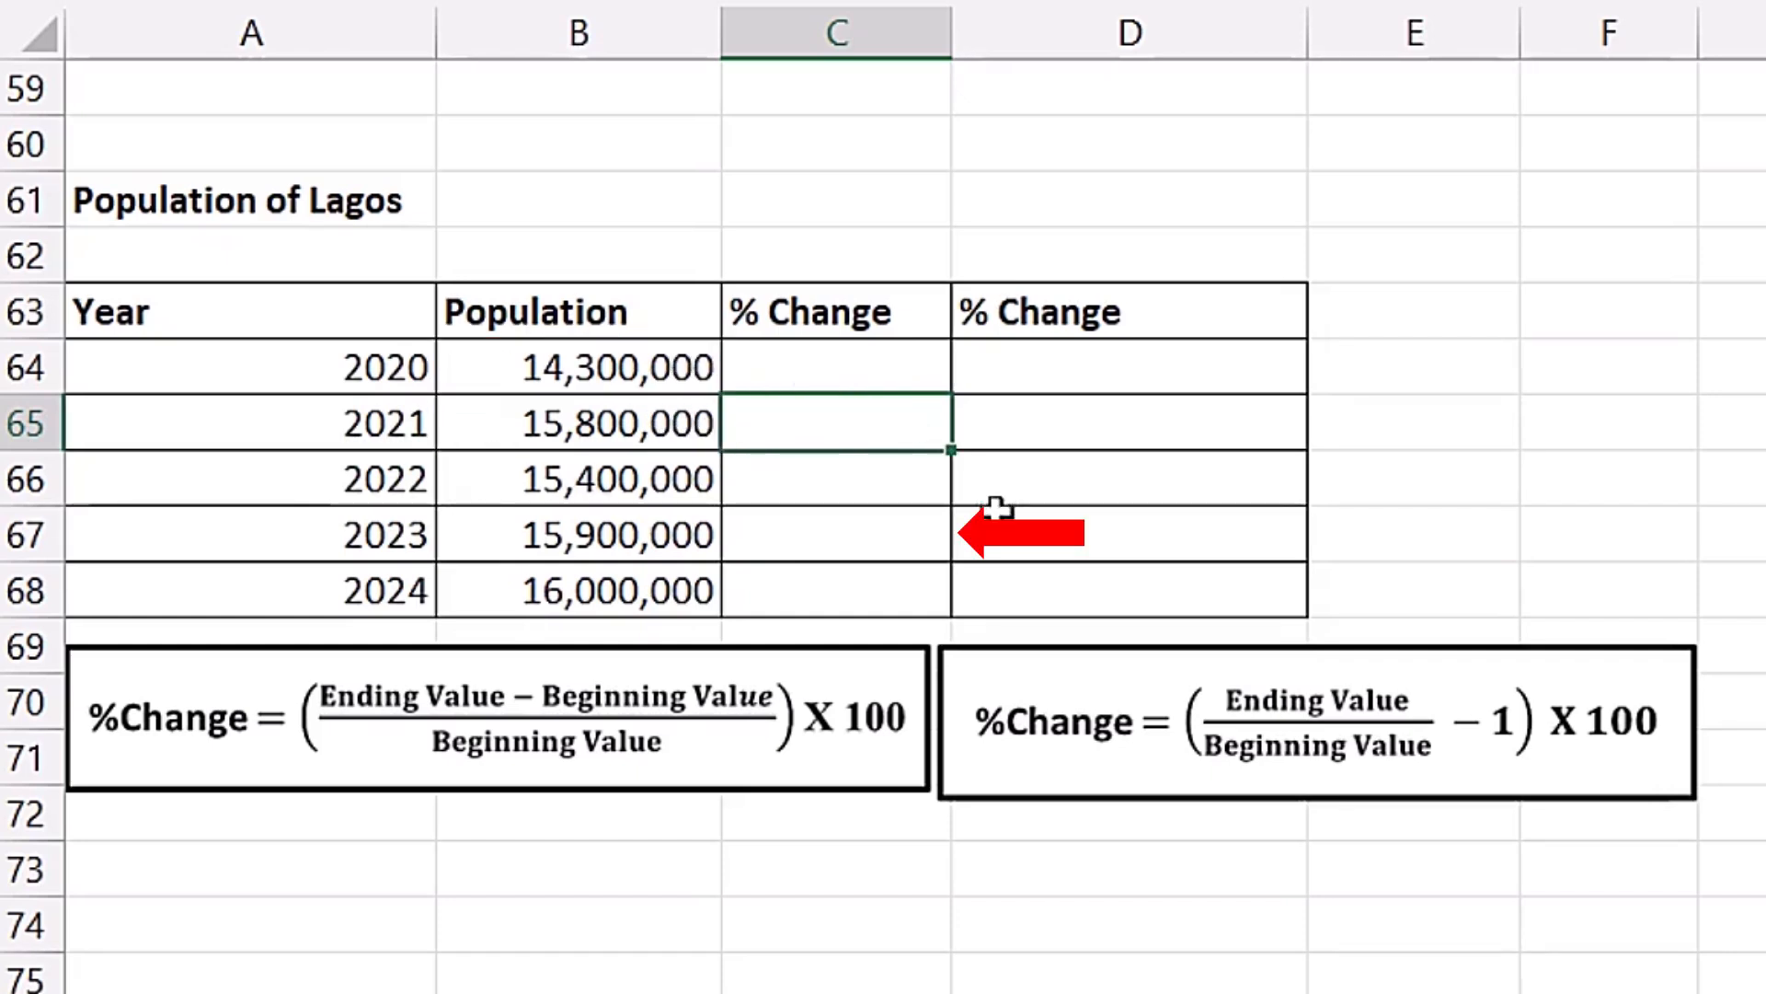
pyautogui.click(826, 526)
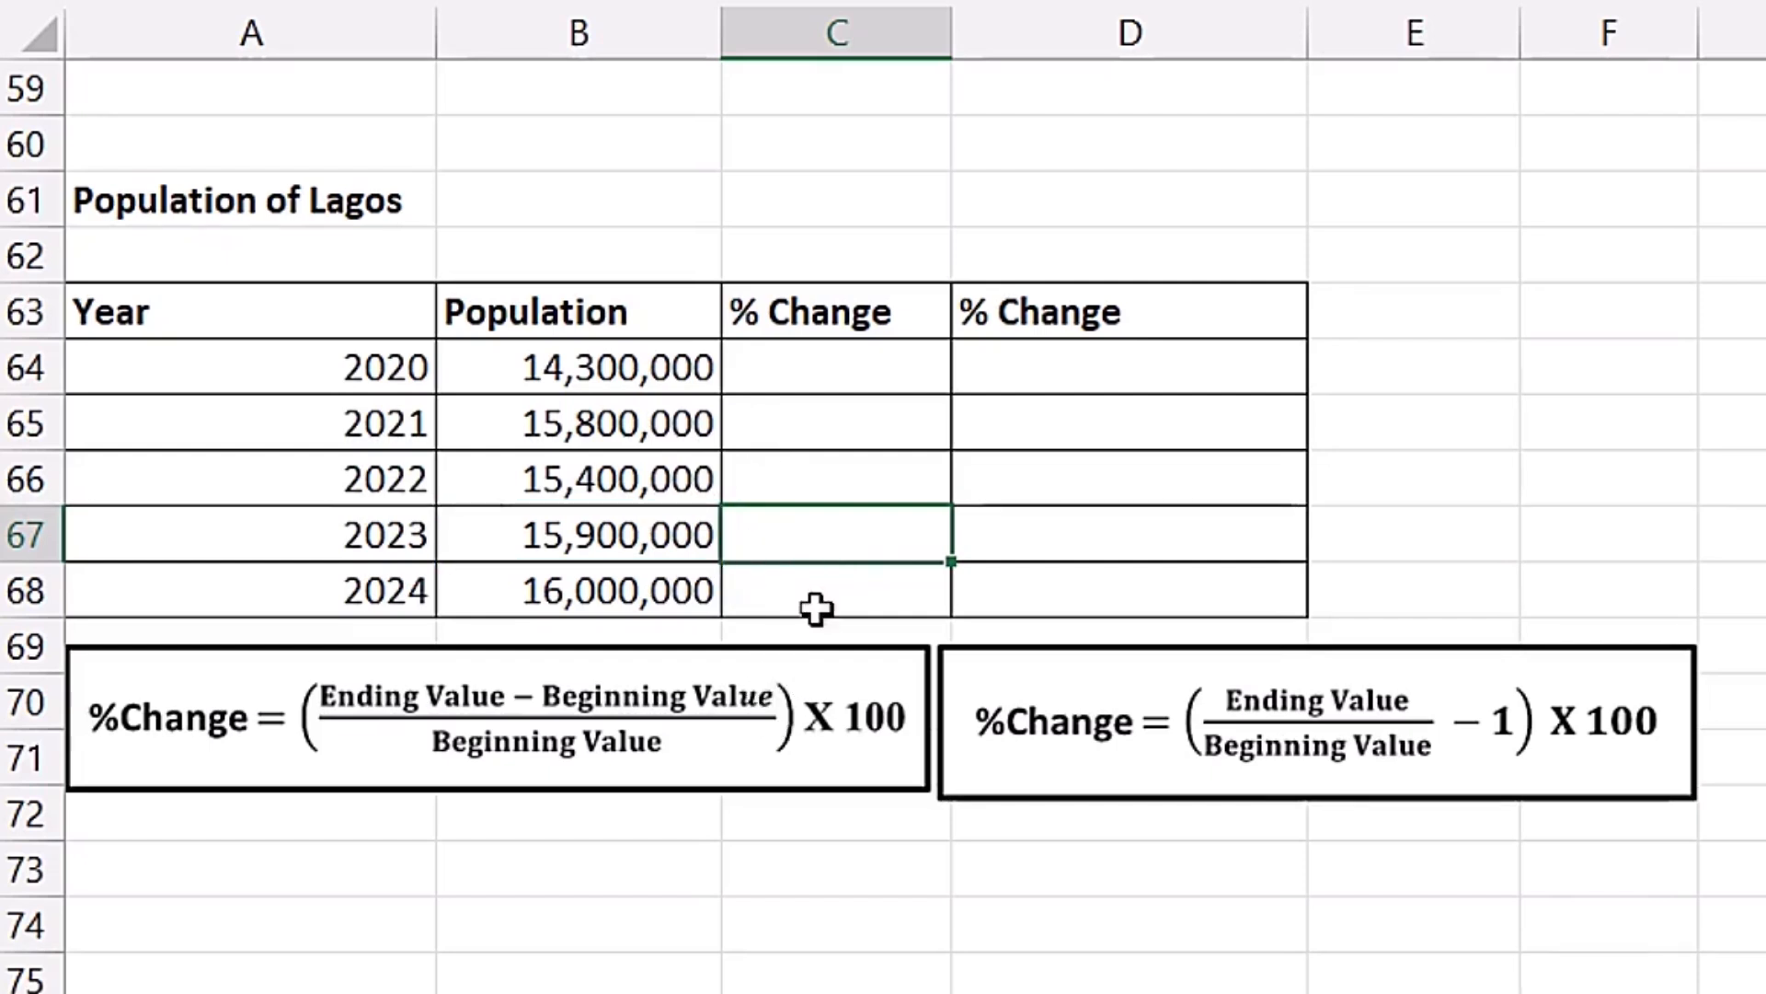
pyautogui.click(832, 430)
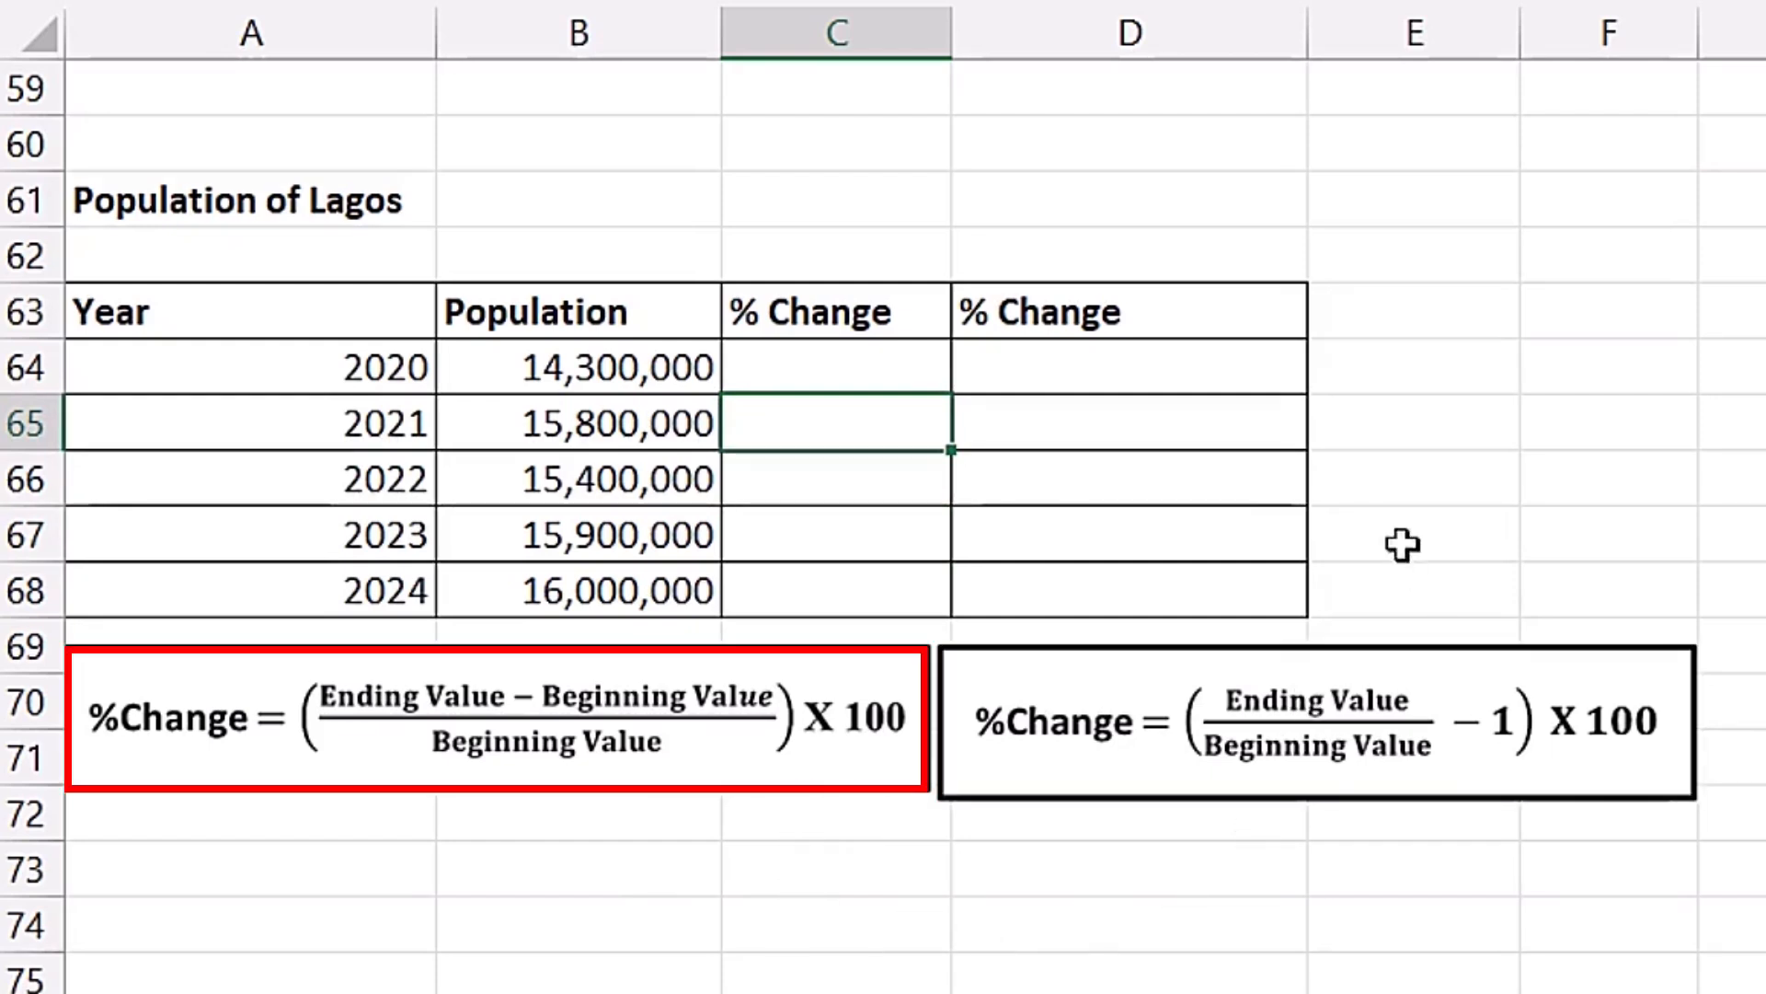
pyautogui.write('=(')
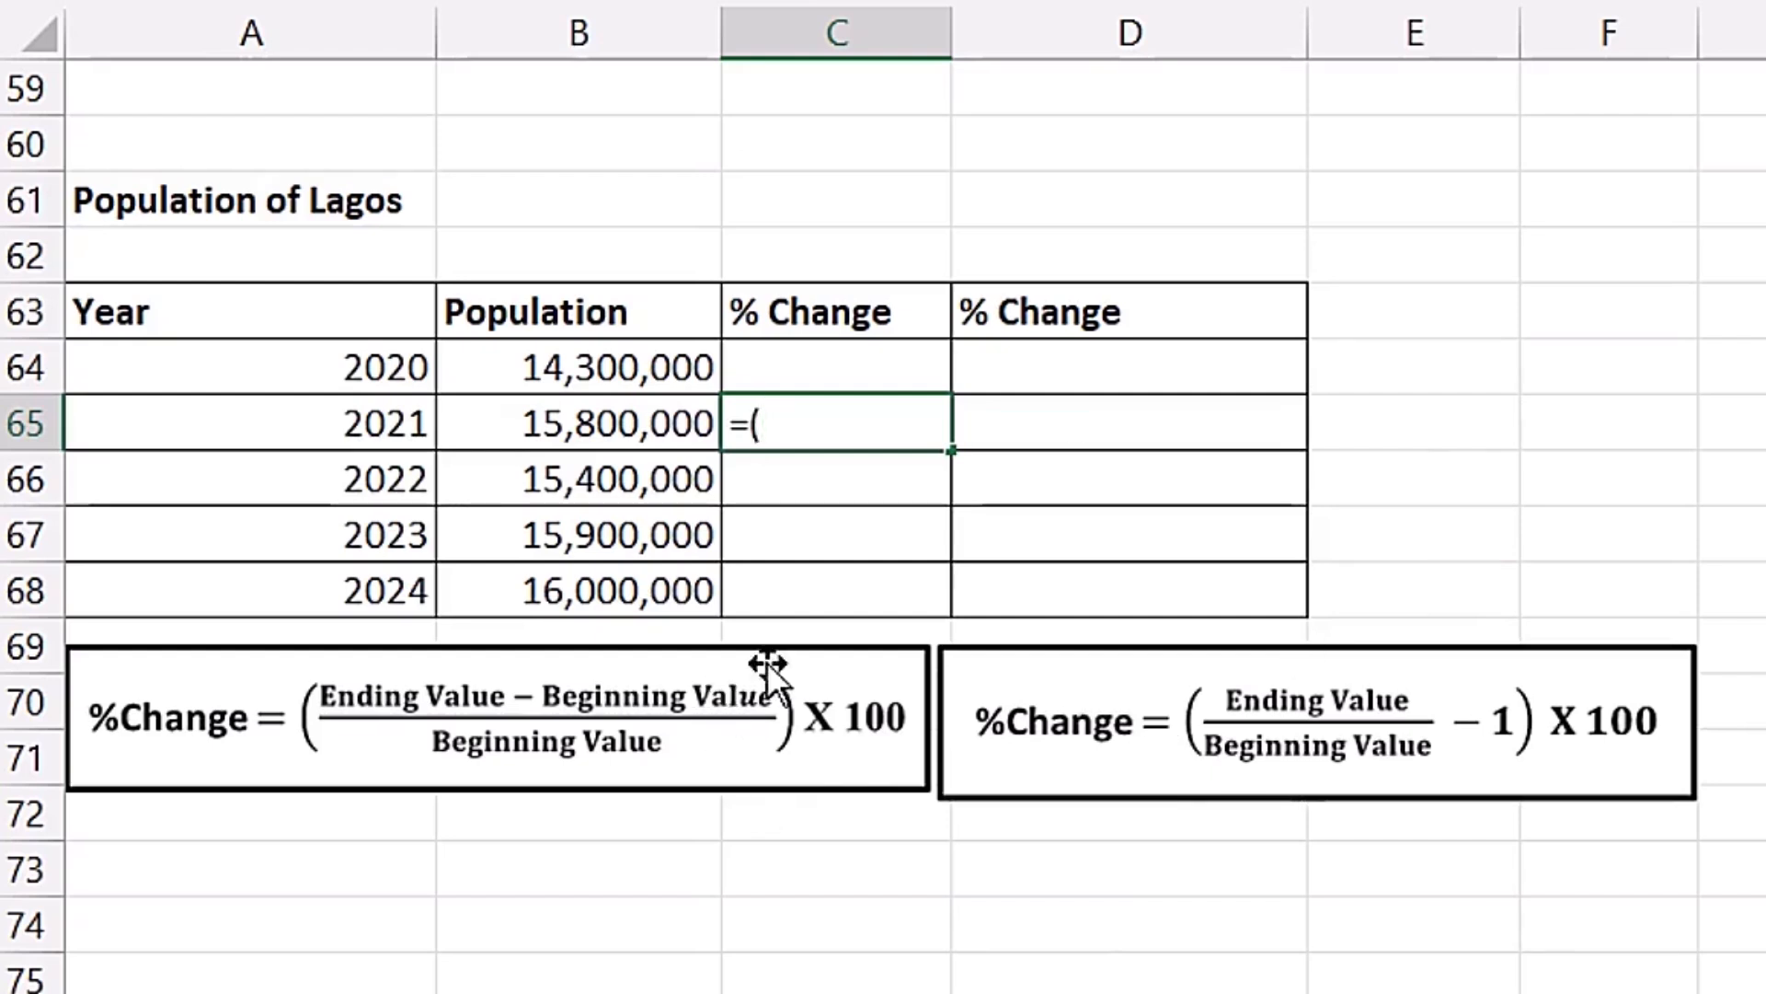
pyautogui.click(632, 424)
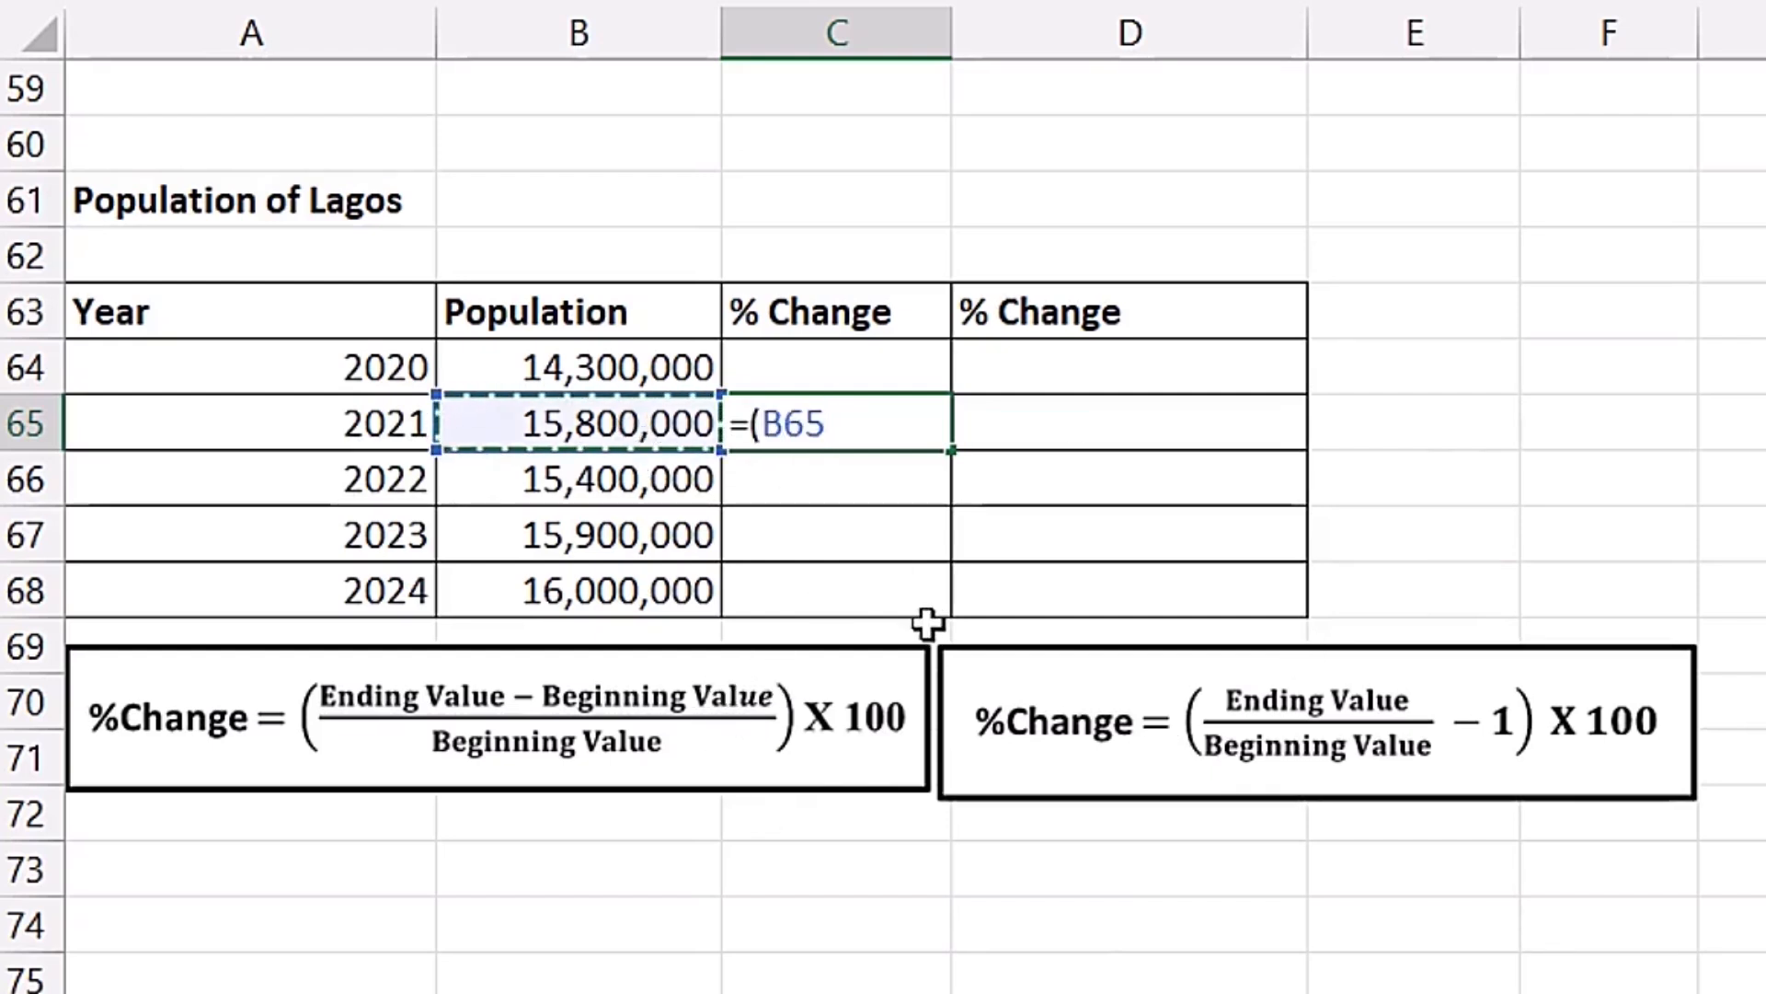
pyautogui.write('-')
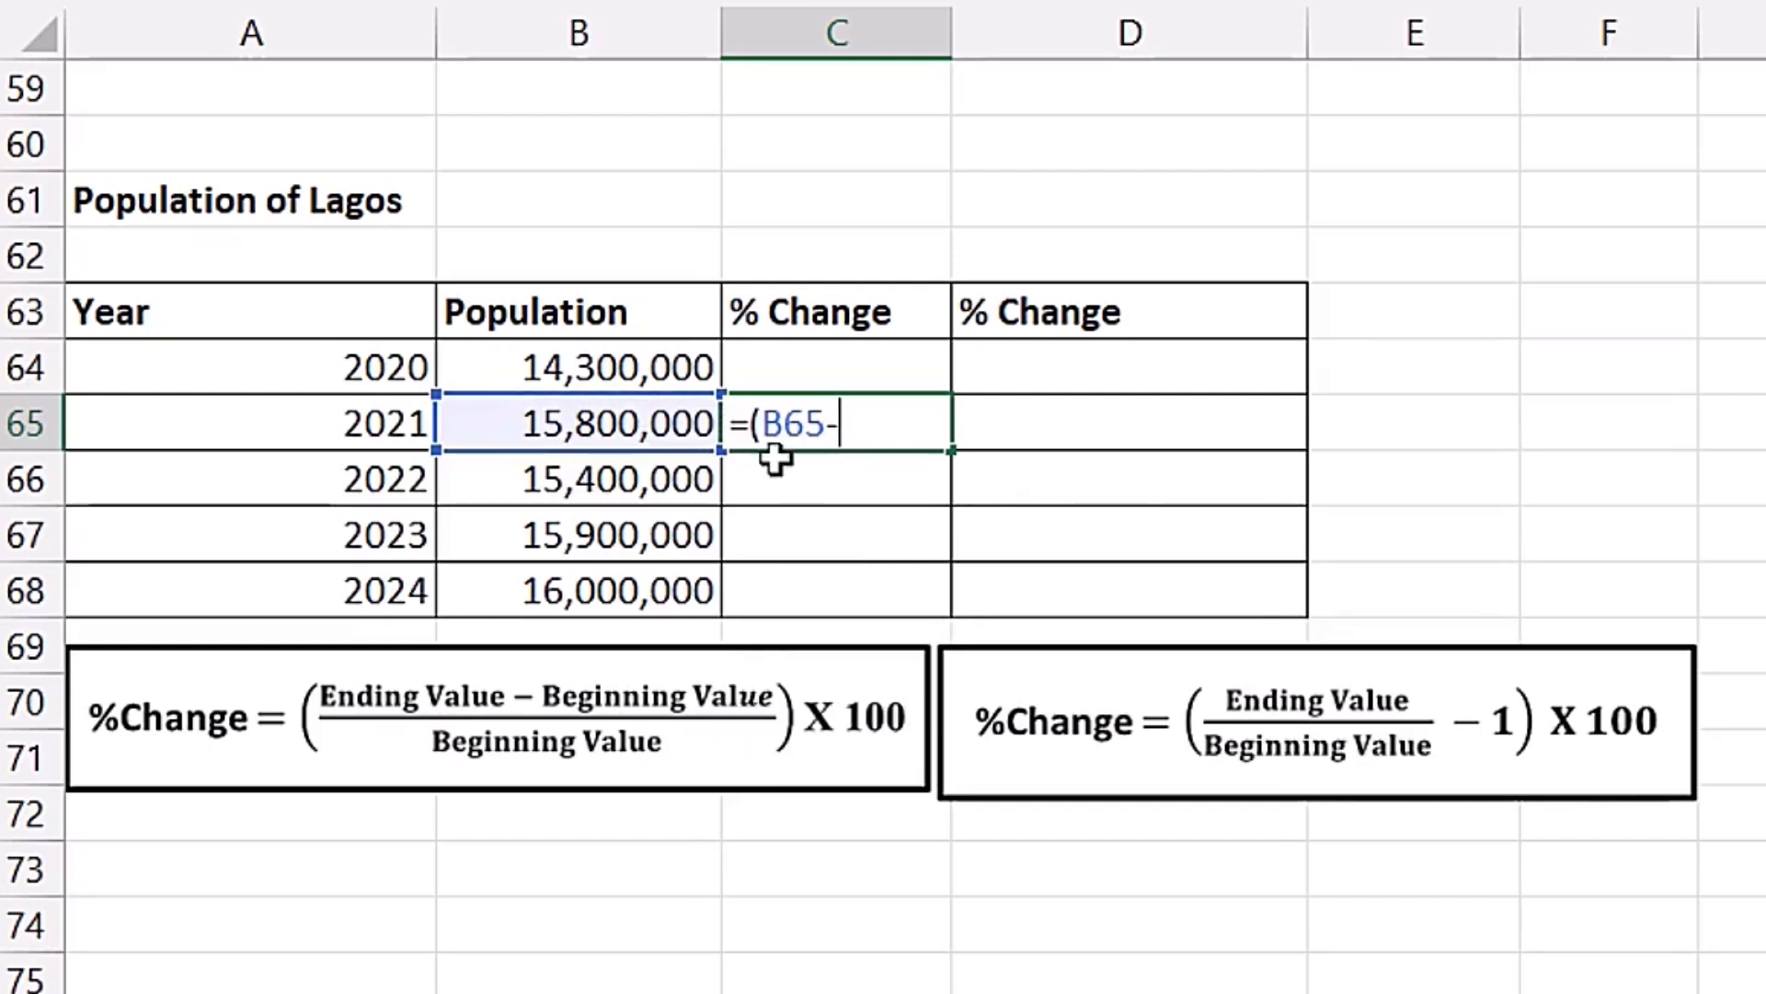
pyautogui.click(648, 373)
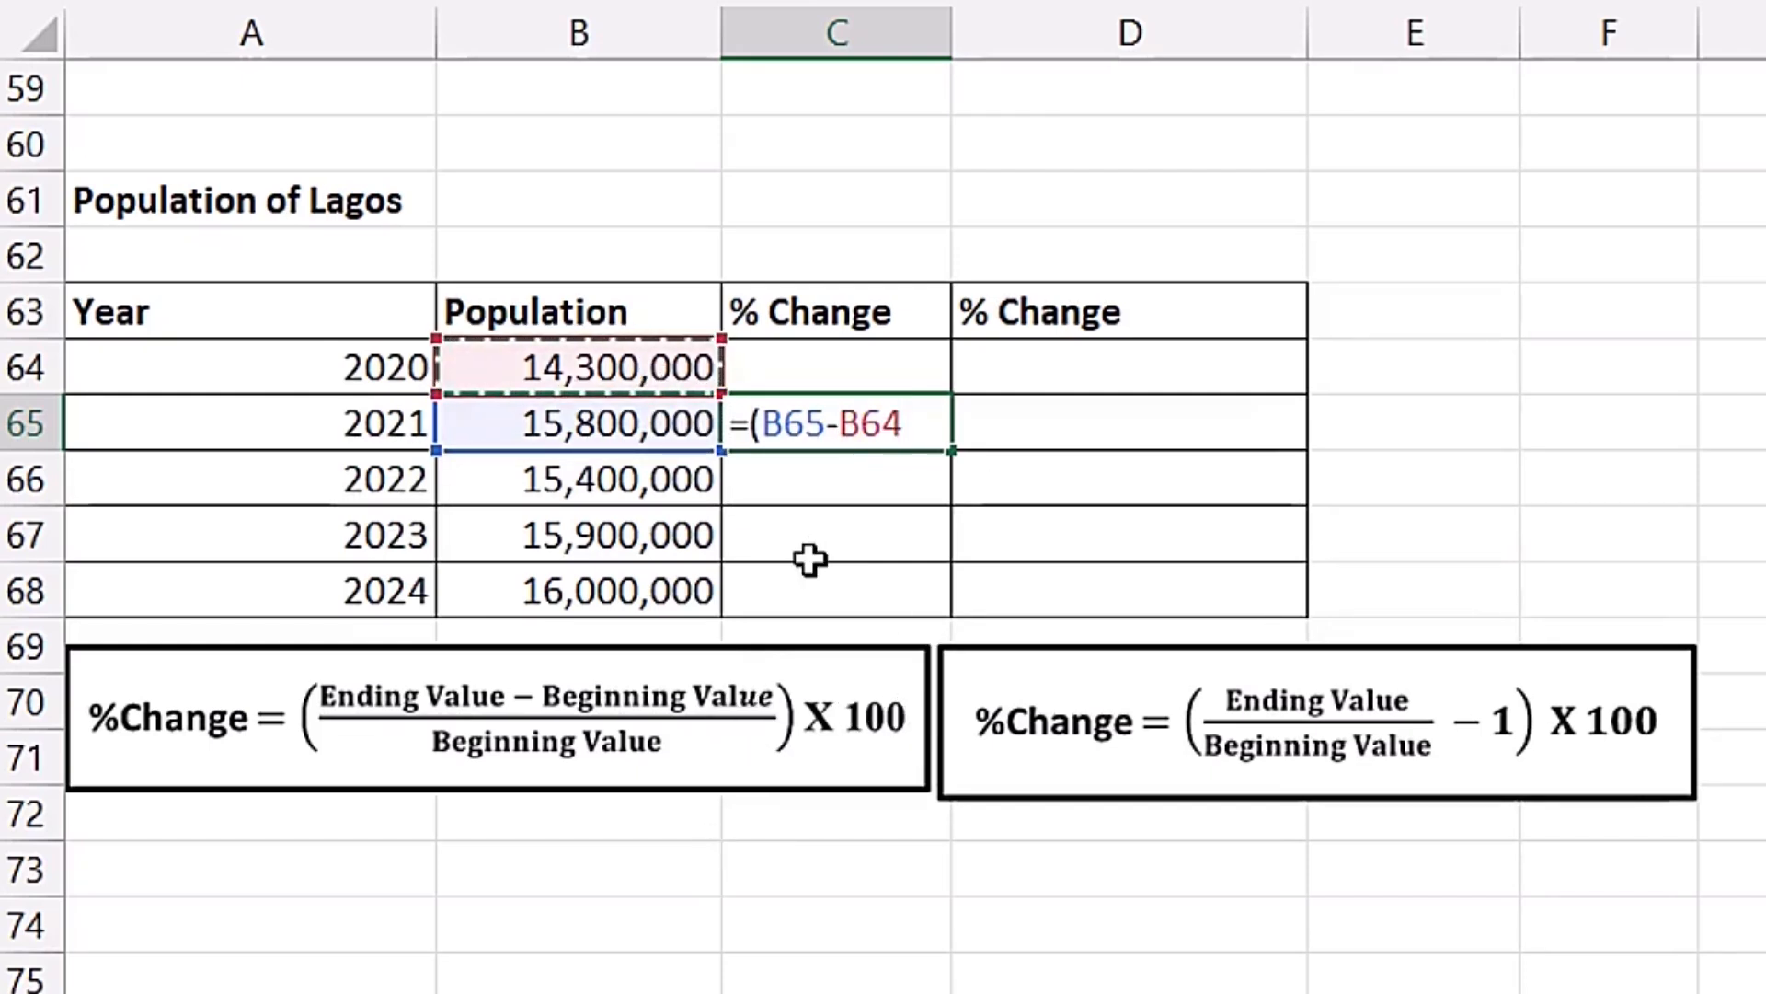
pyautogui.write(')')
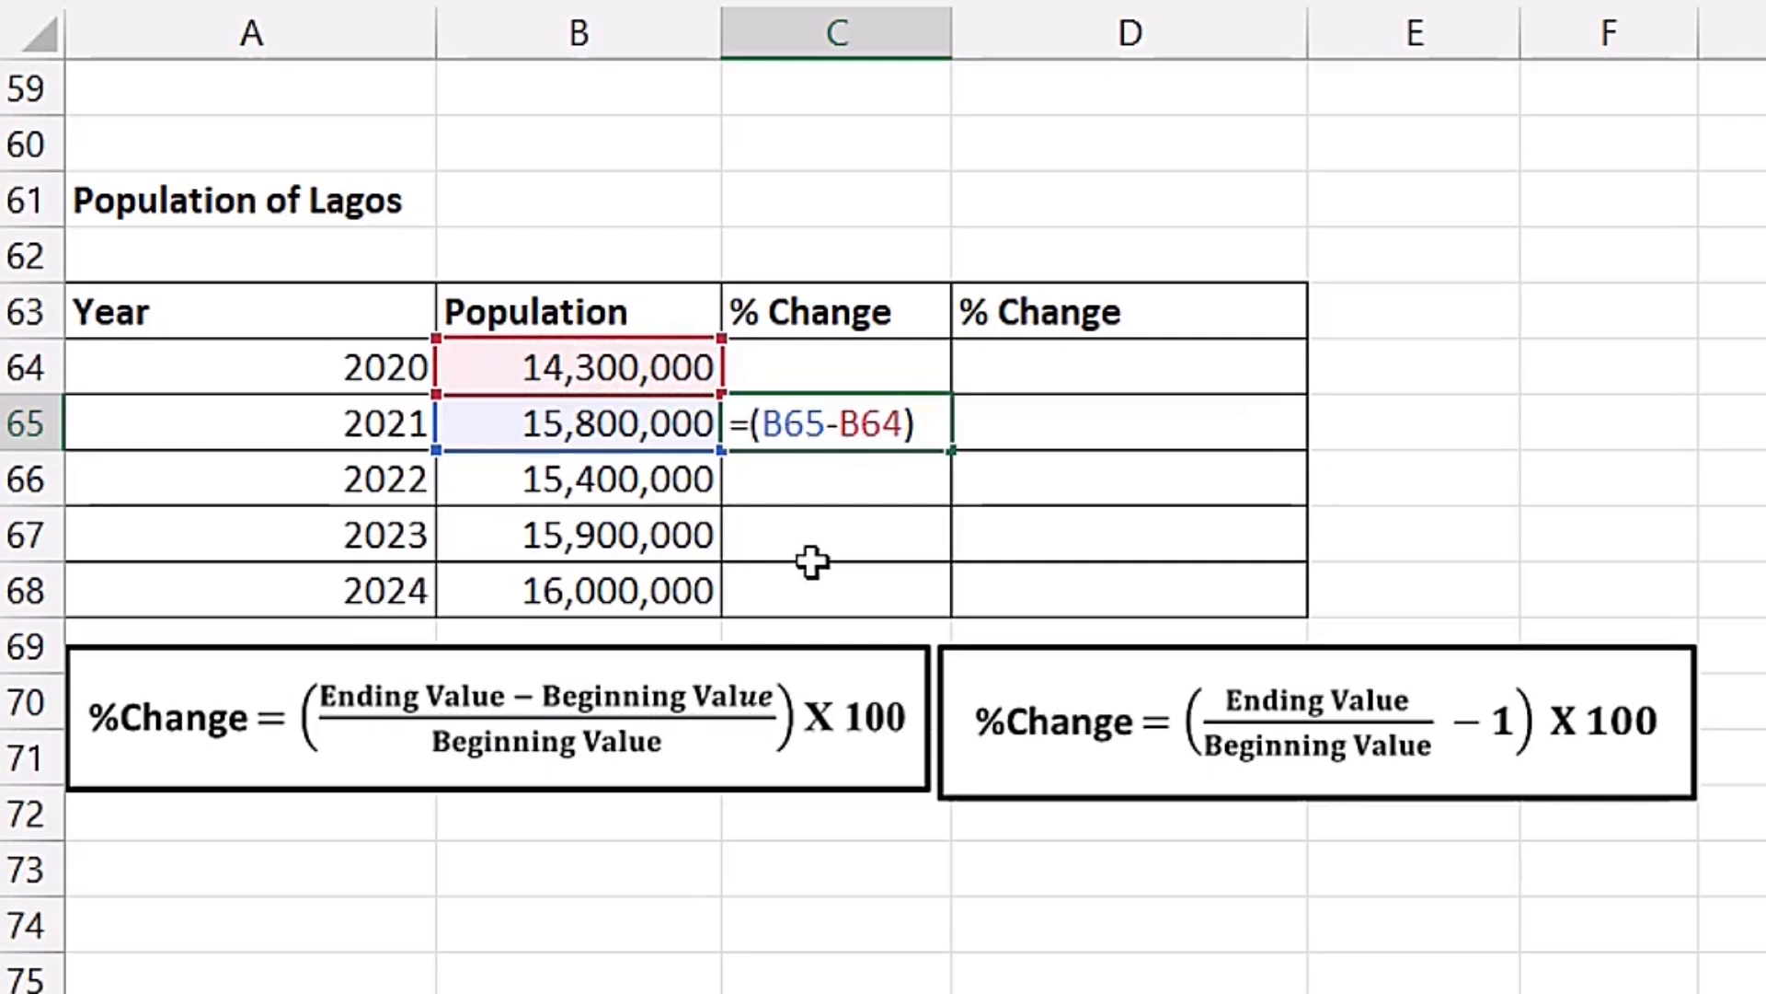
pyautogui.write('/')
pyautogui.click(605, 360)
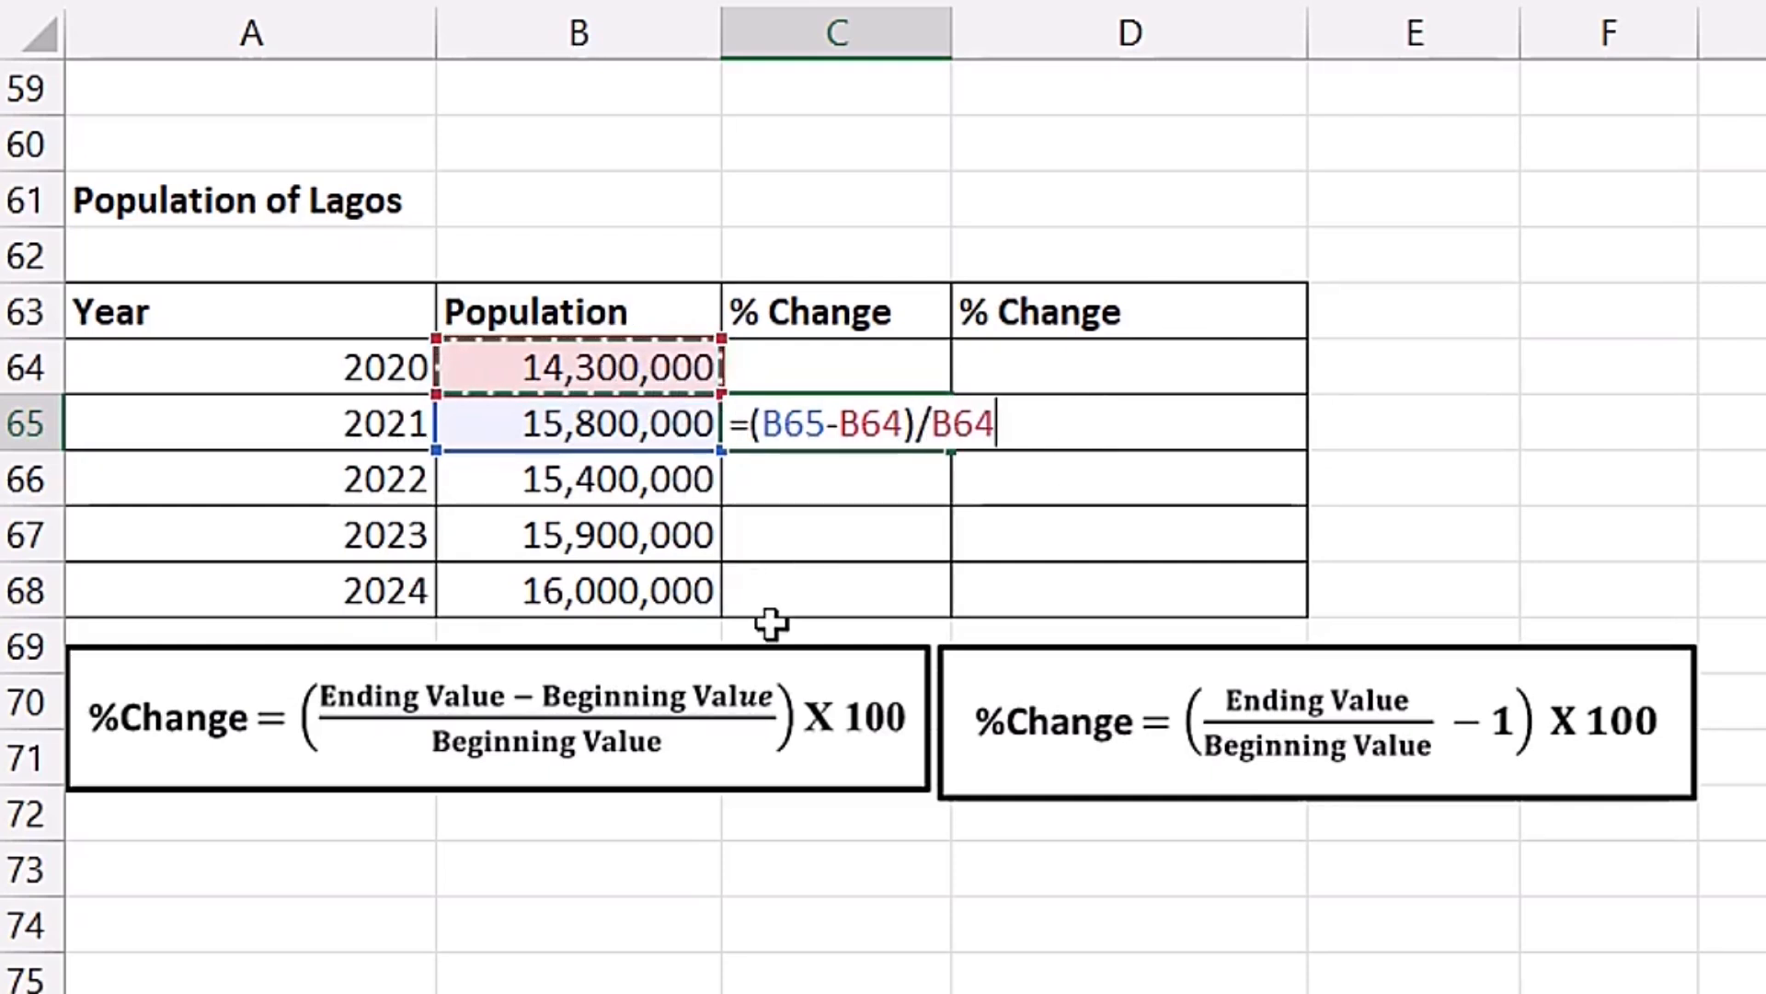
pyautogui.hotkey('ctrl', 'Return')
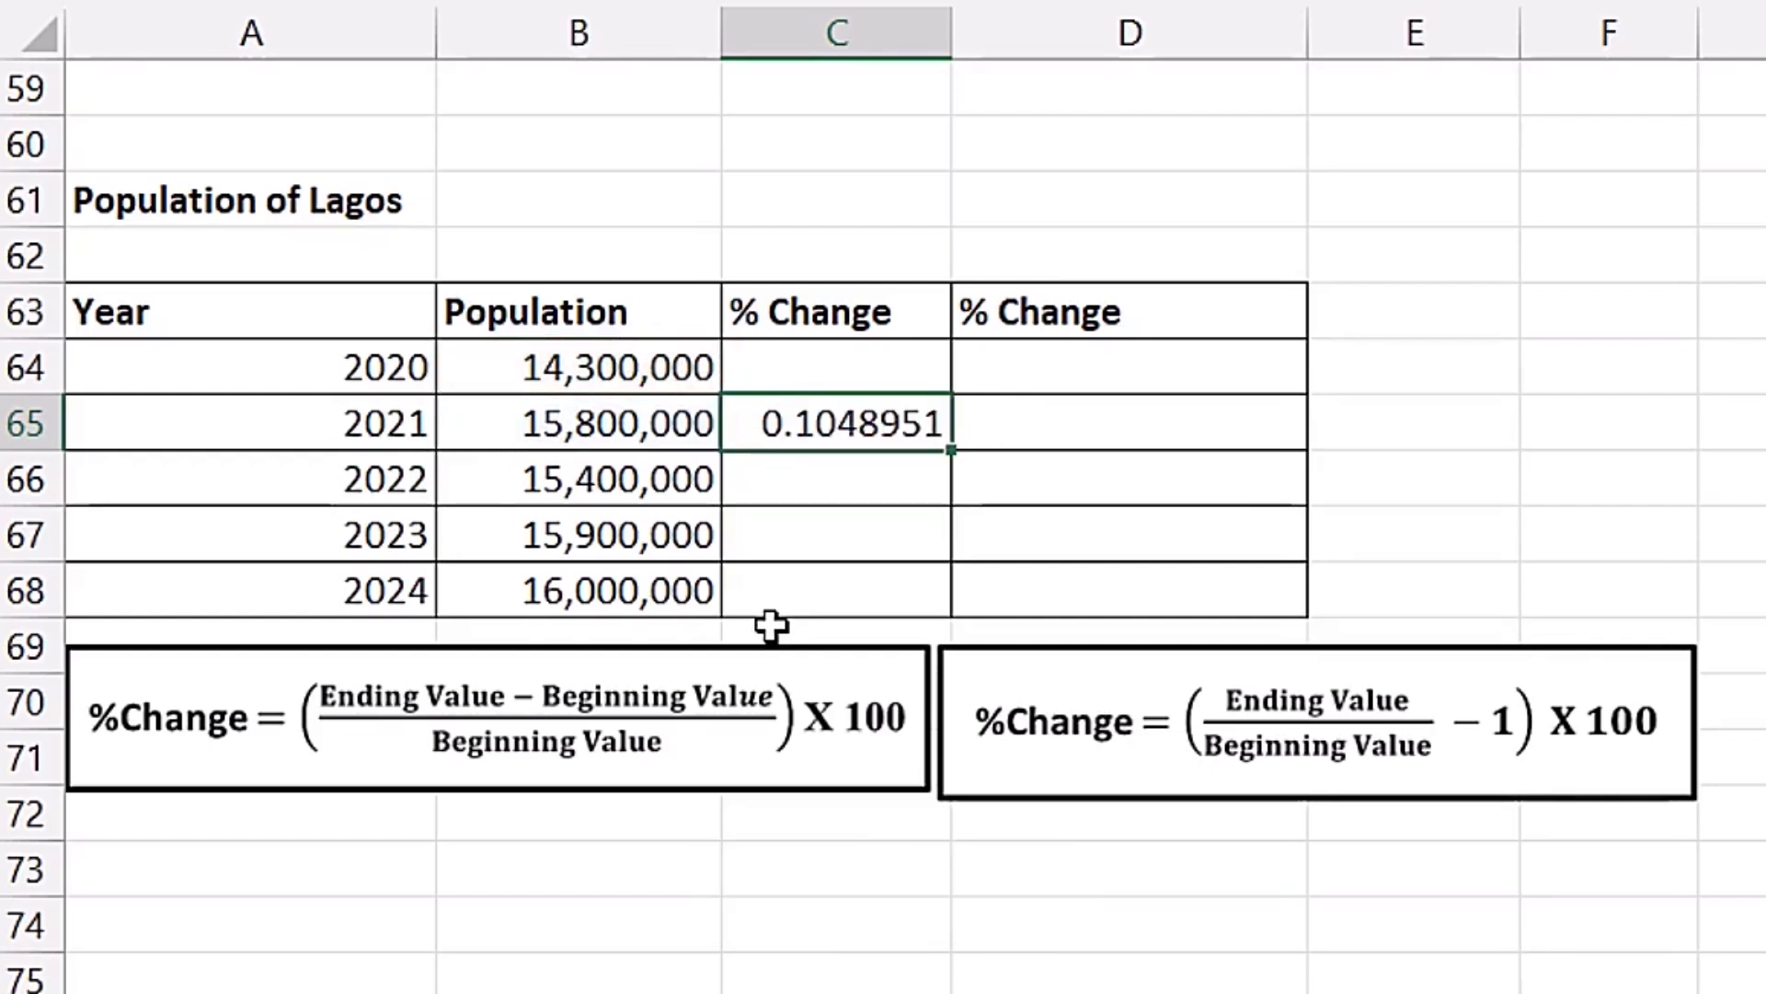
pyautogui.hotkey('ctrl', 'shift', '5')
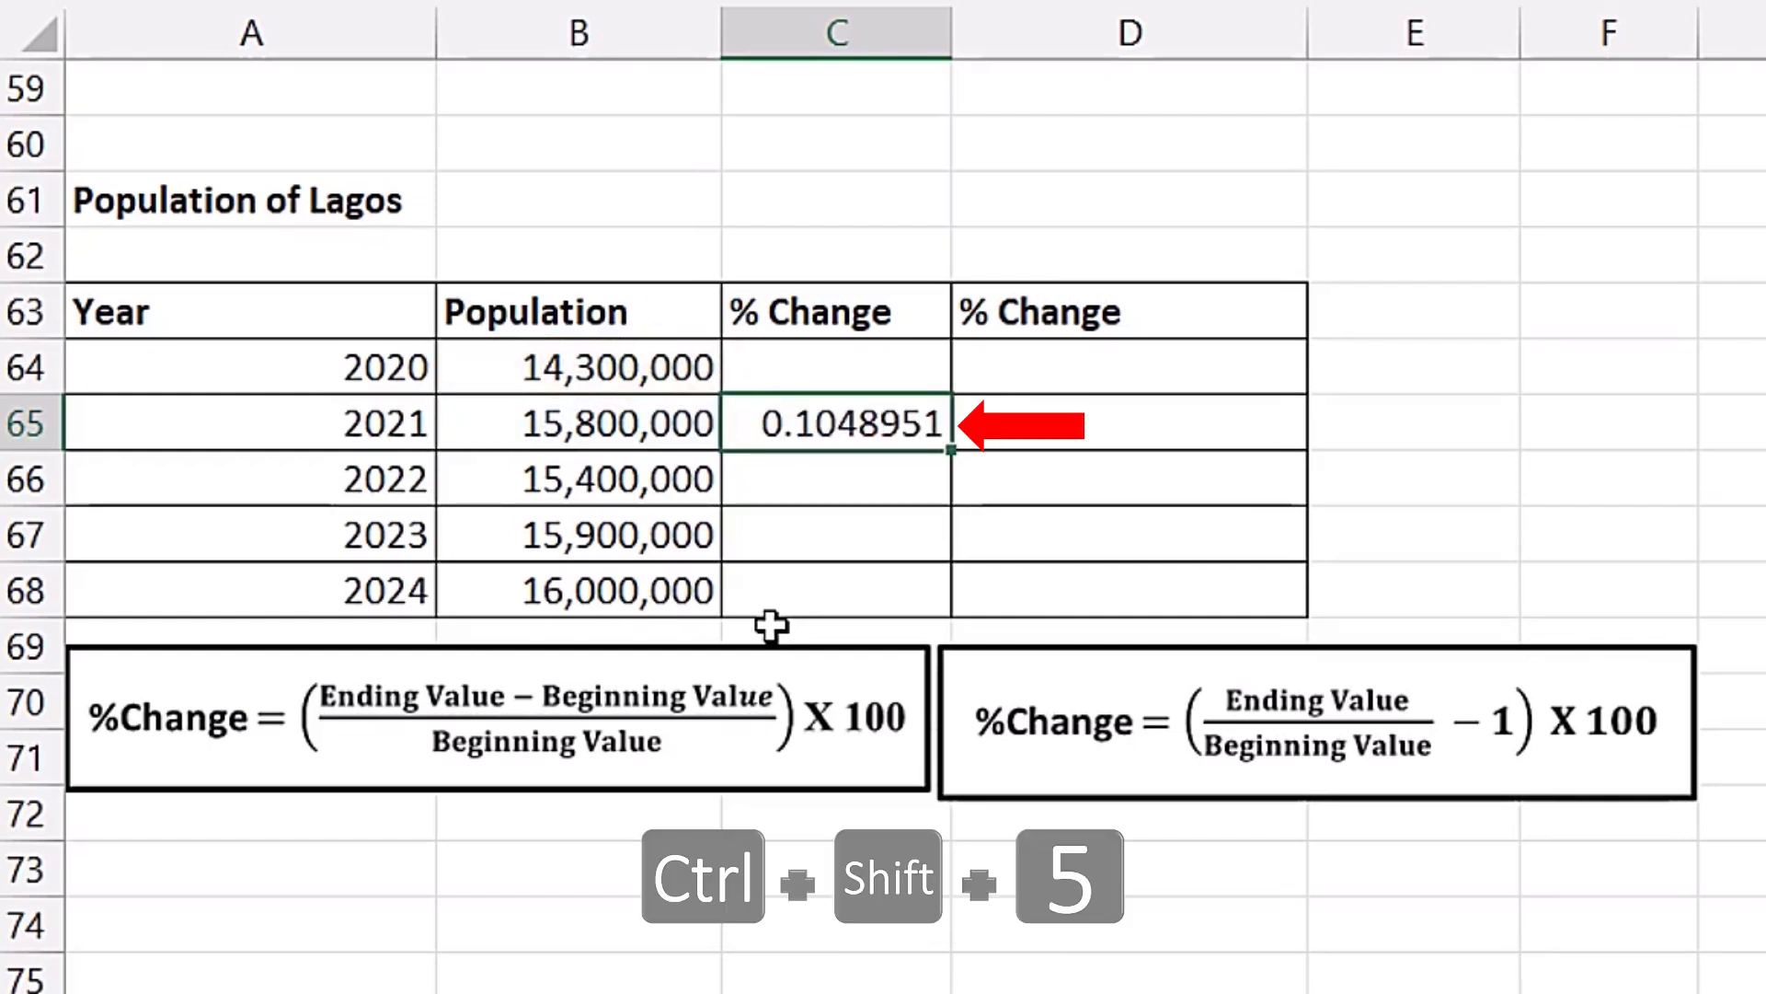
# Copy the C65 formula down through C68, checking the cell references in C65 and C68
pyautogui.doubleClick(861, 428)
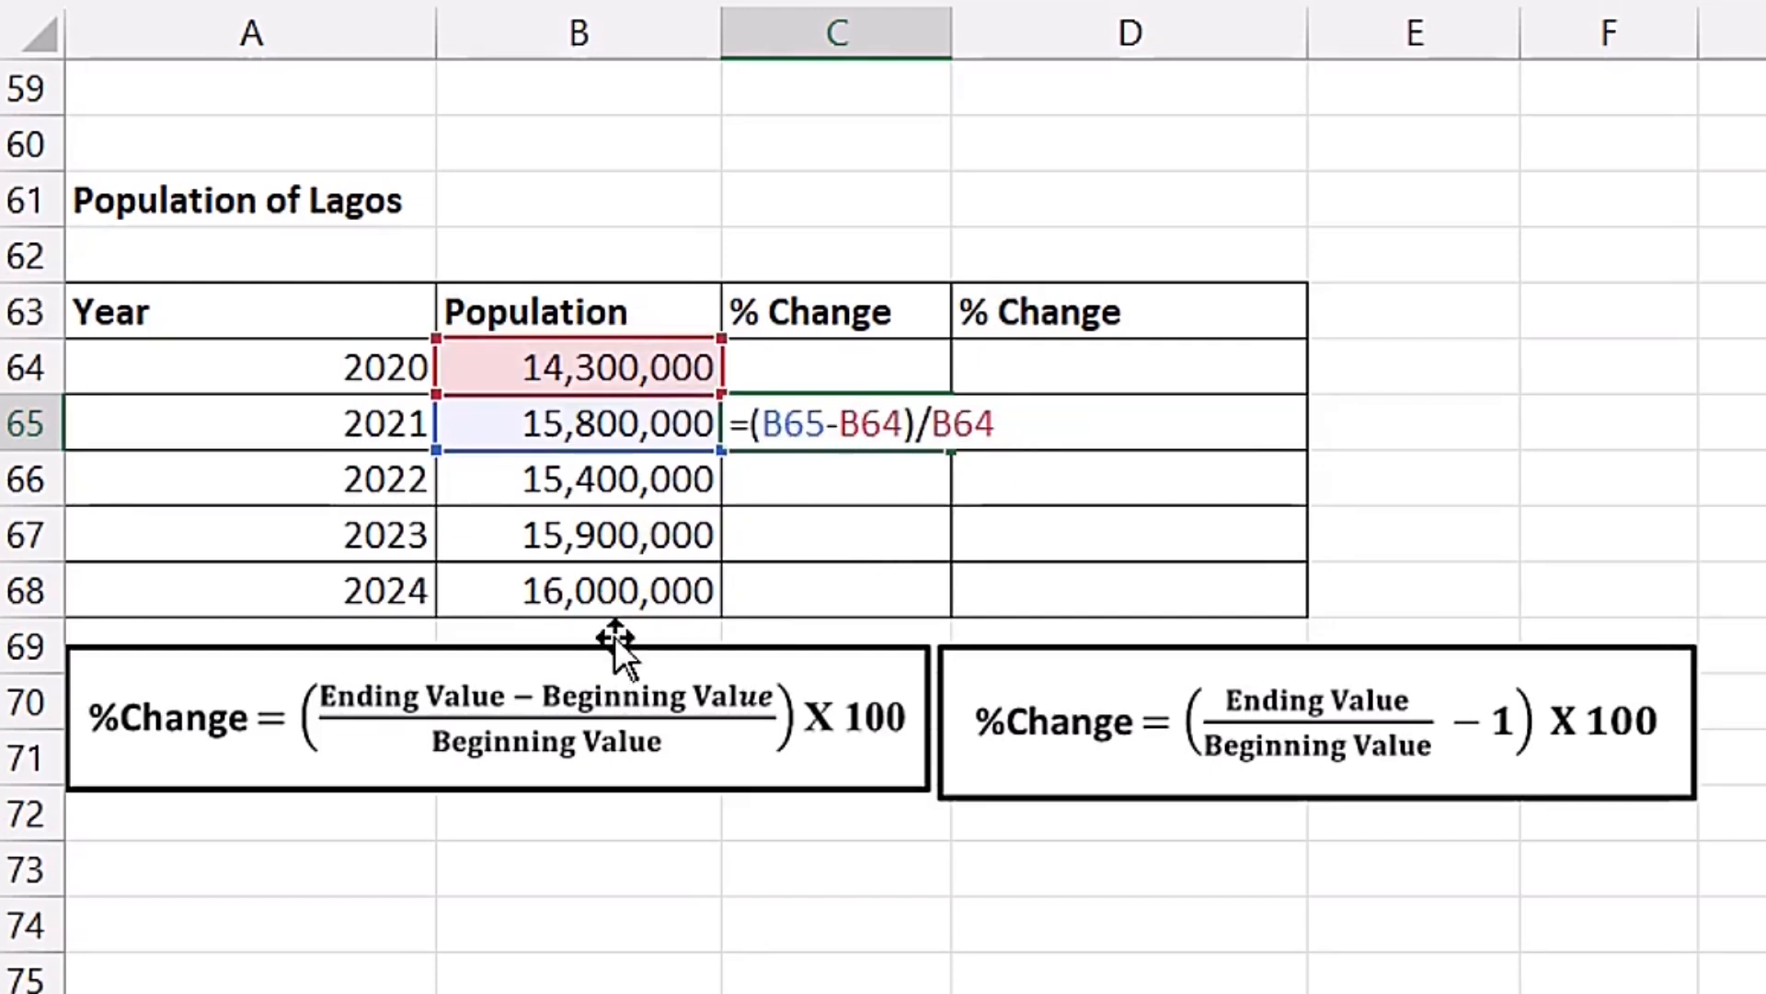
pyautogui.press('Escape')
pyautogui.moveTo(960, 449); pyautogui.dragTo(966, 607)
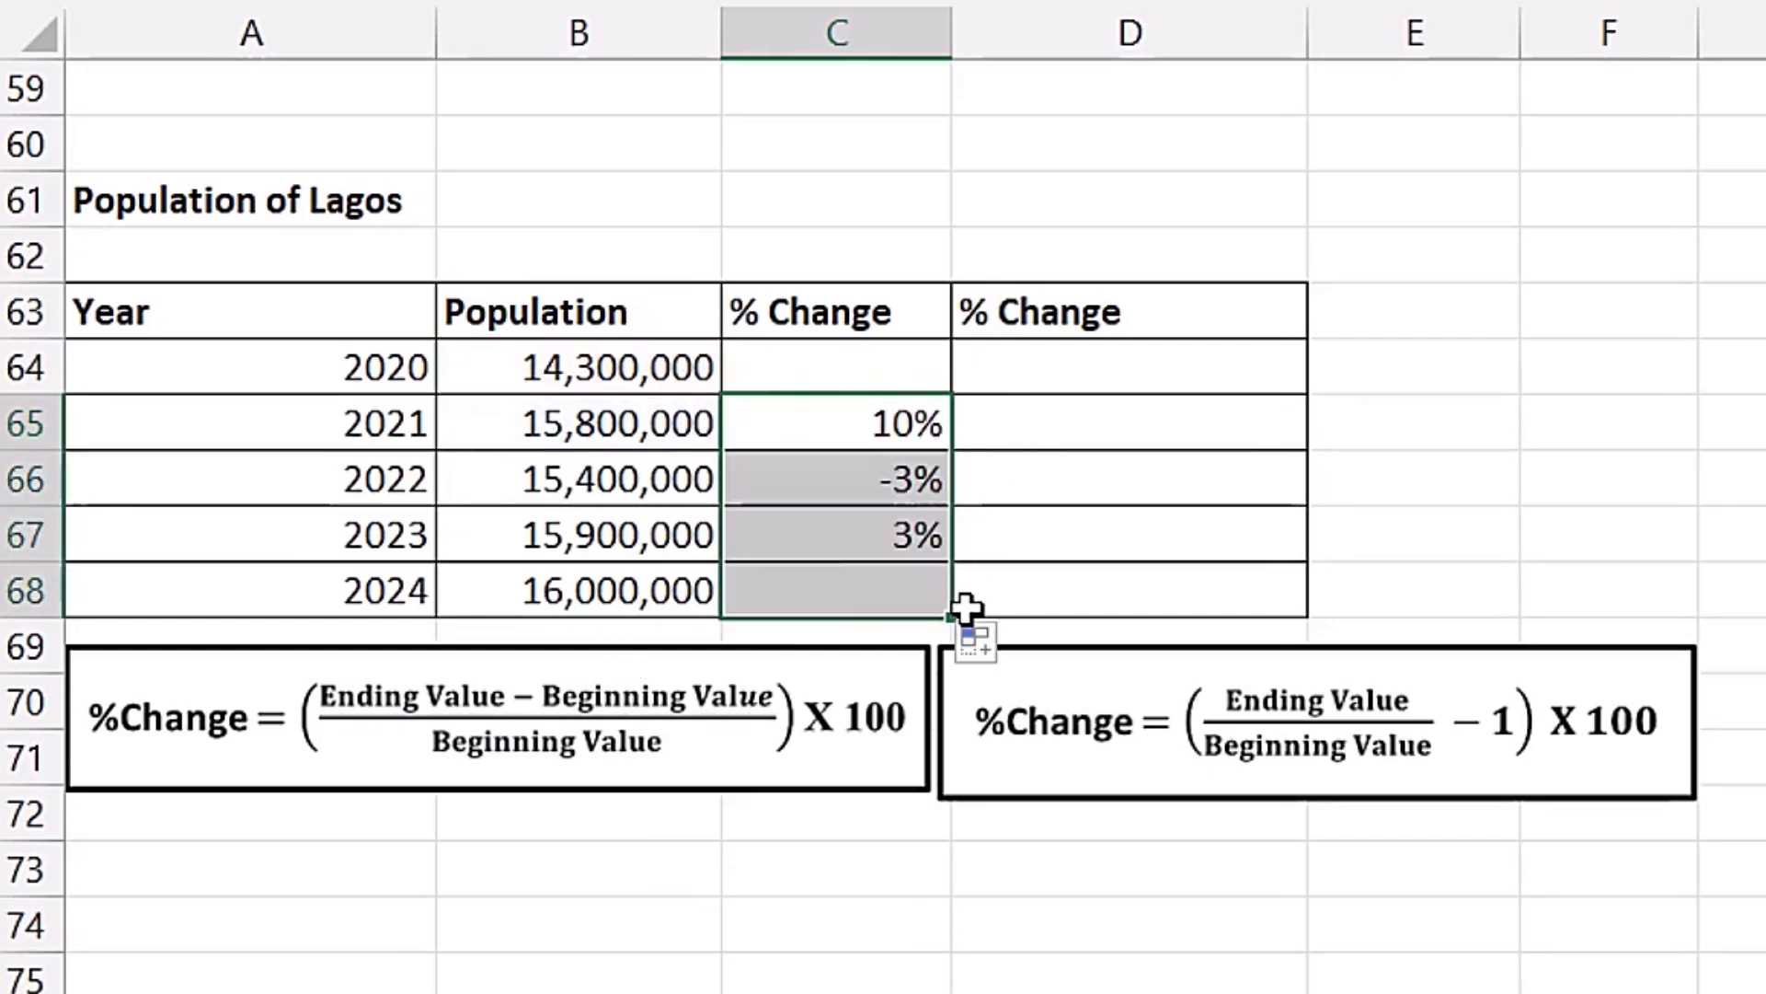
pyautogui.doubleClick(837, 590)
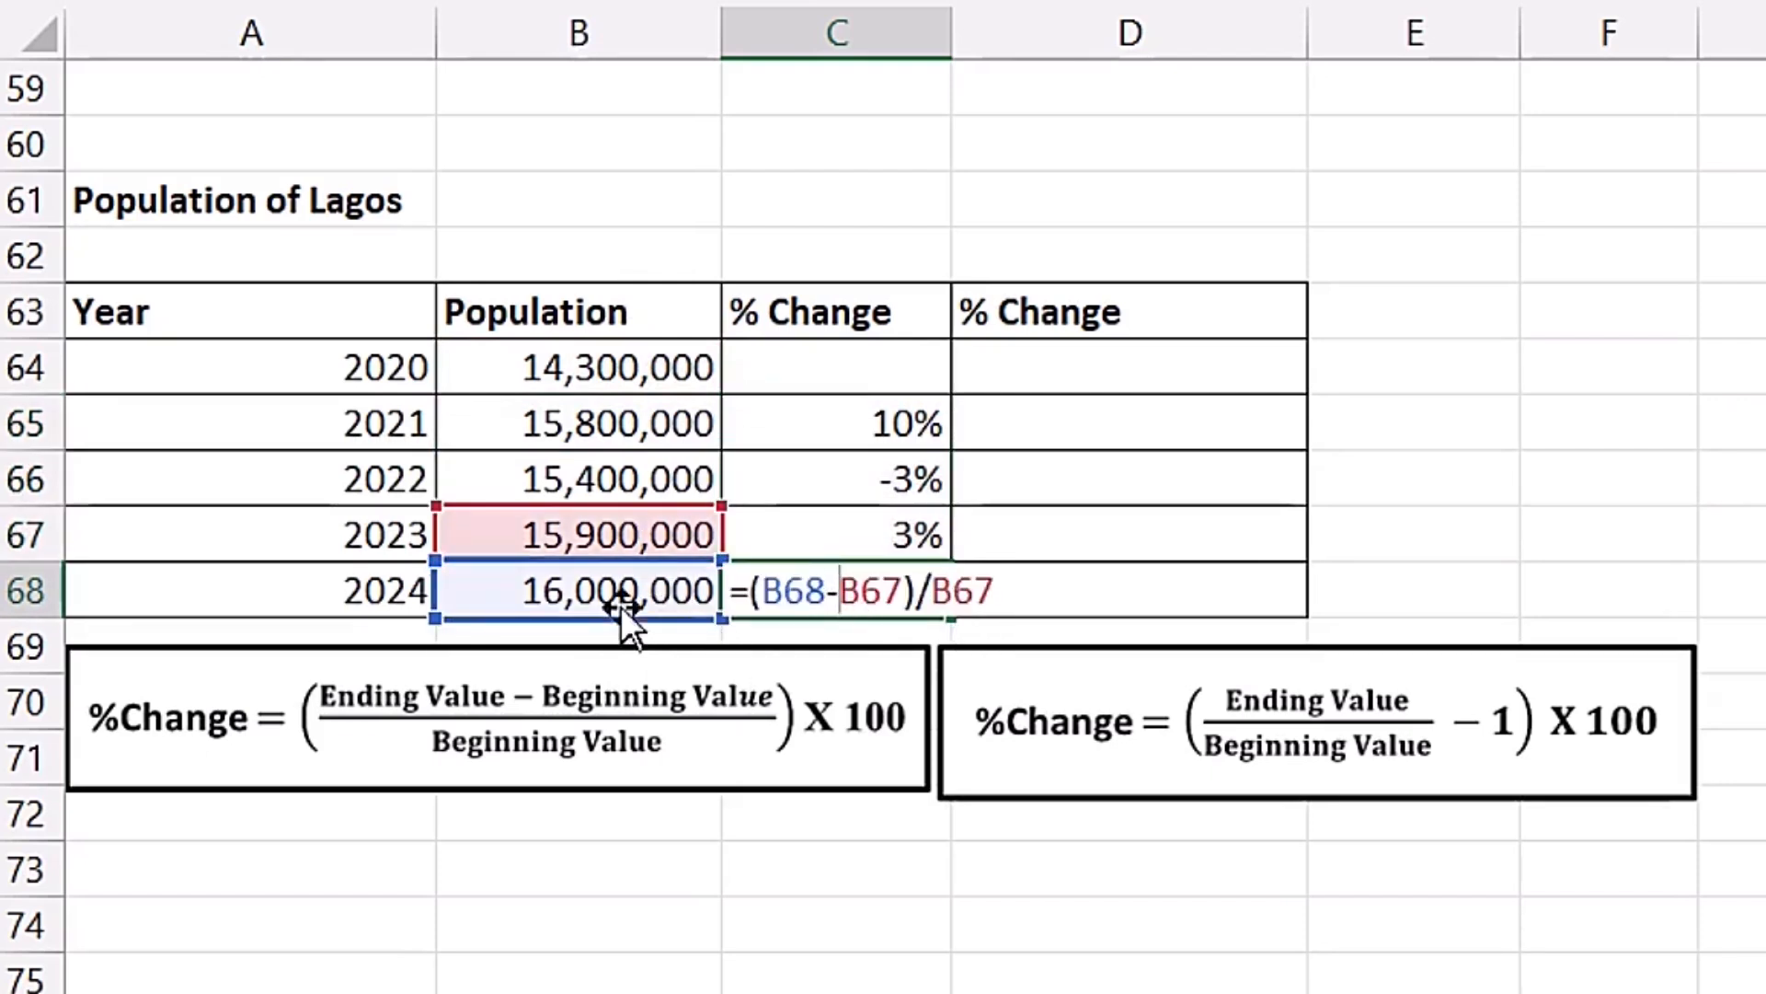
pyautogui.press('Escape')
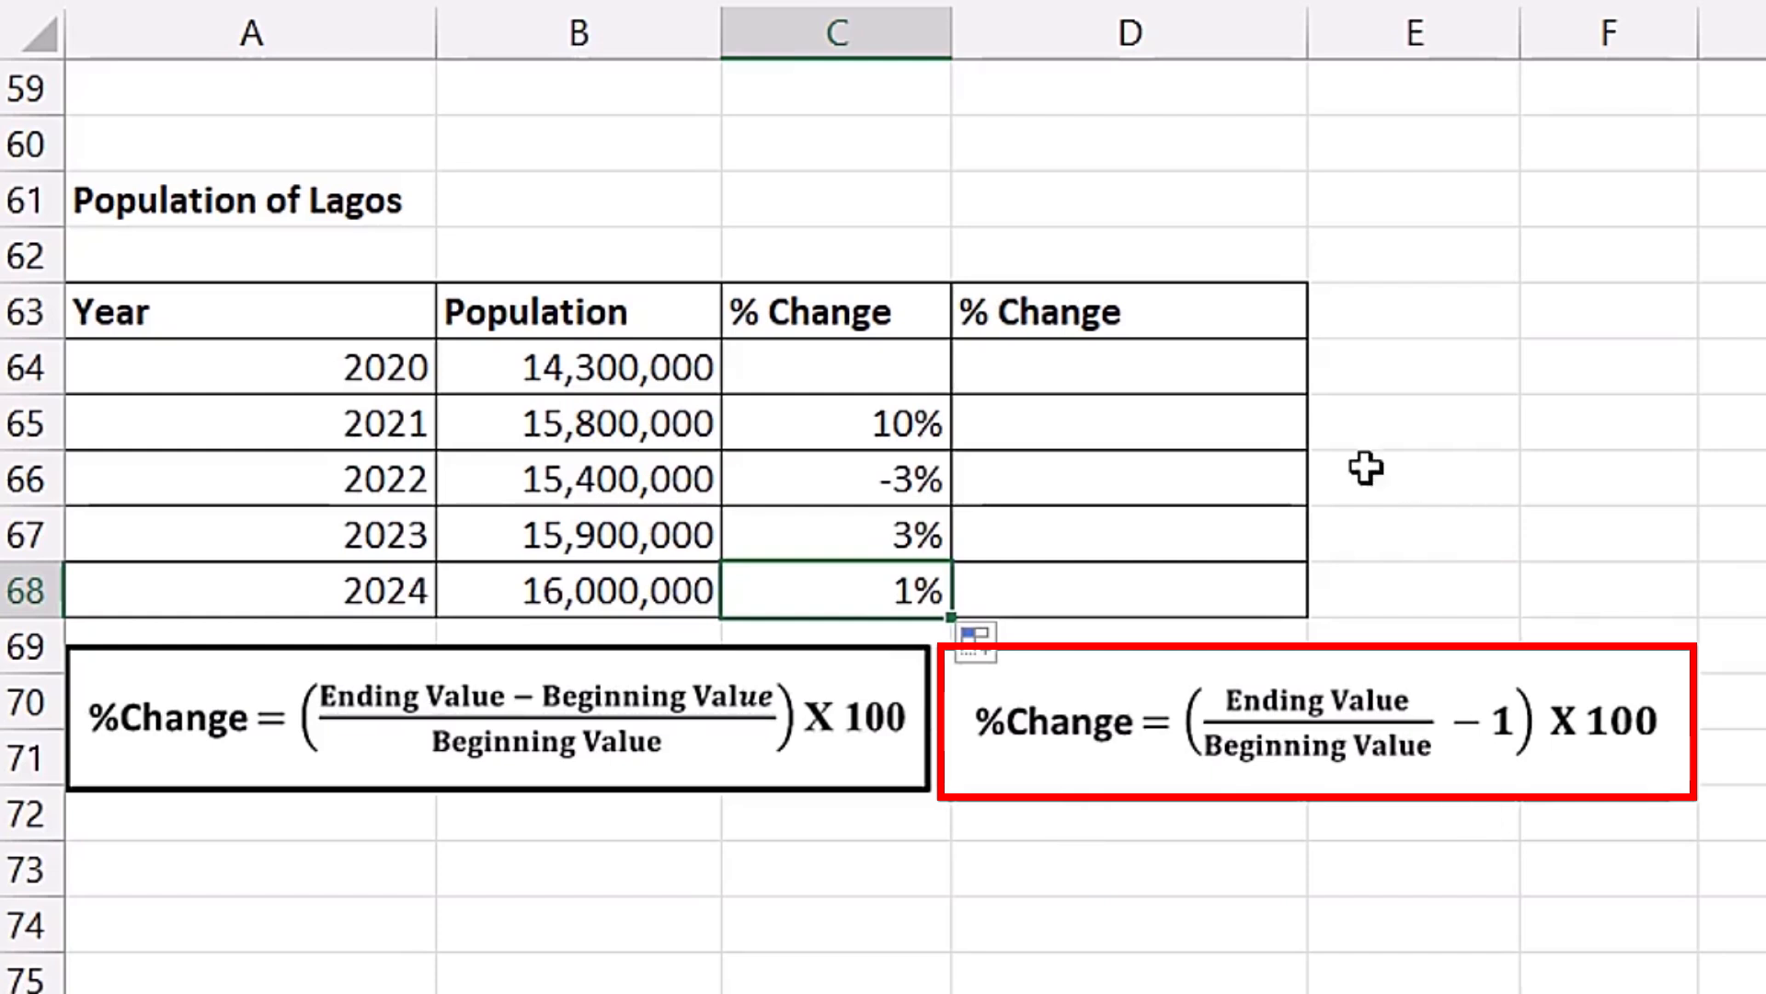
# Calculate the yearly changes in D65:D68 by entering =B65/B64-1 in D65, formatted as a percentage, and filling it down
pyautogui.click(1107, 428)
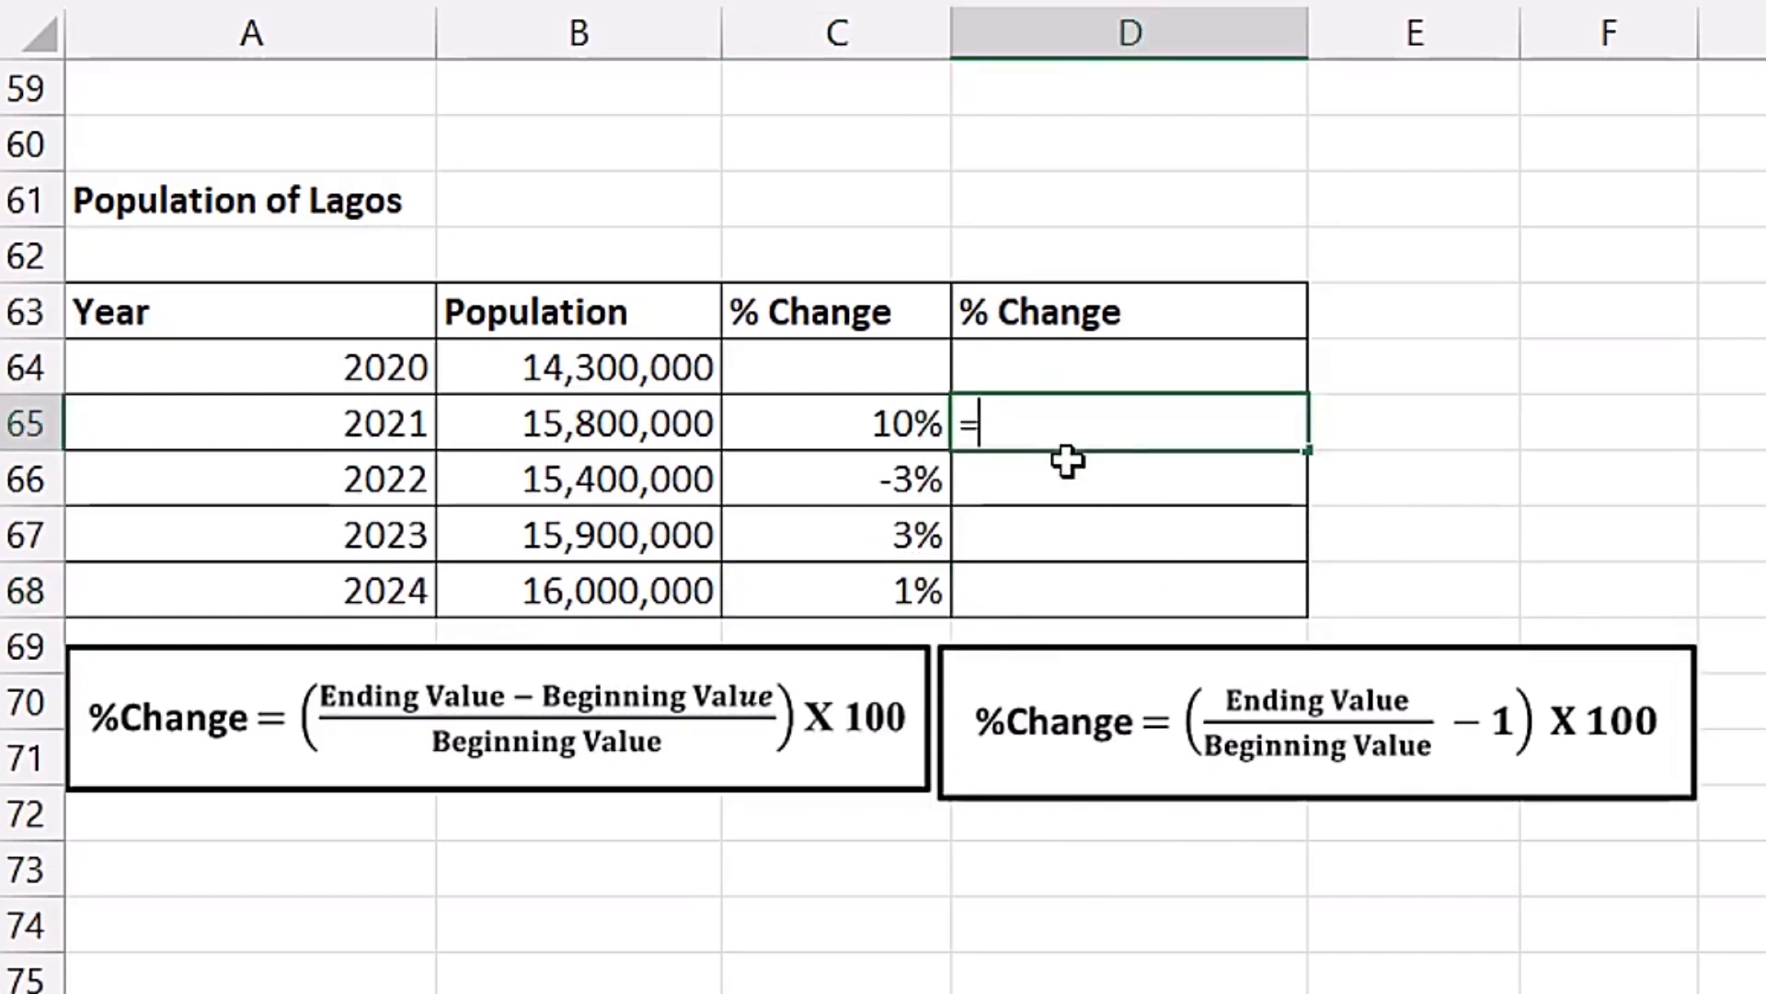
pyautogui.click(663, 435)
pyautogui.write('/')
pyautogui.click(683, 372)
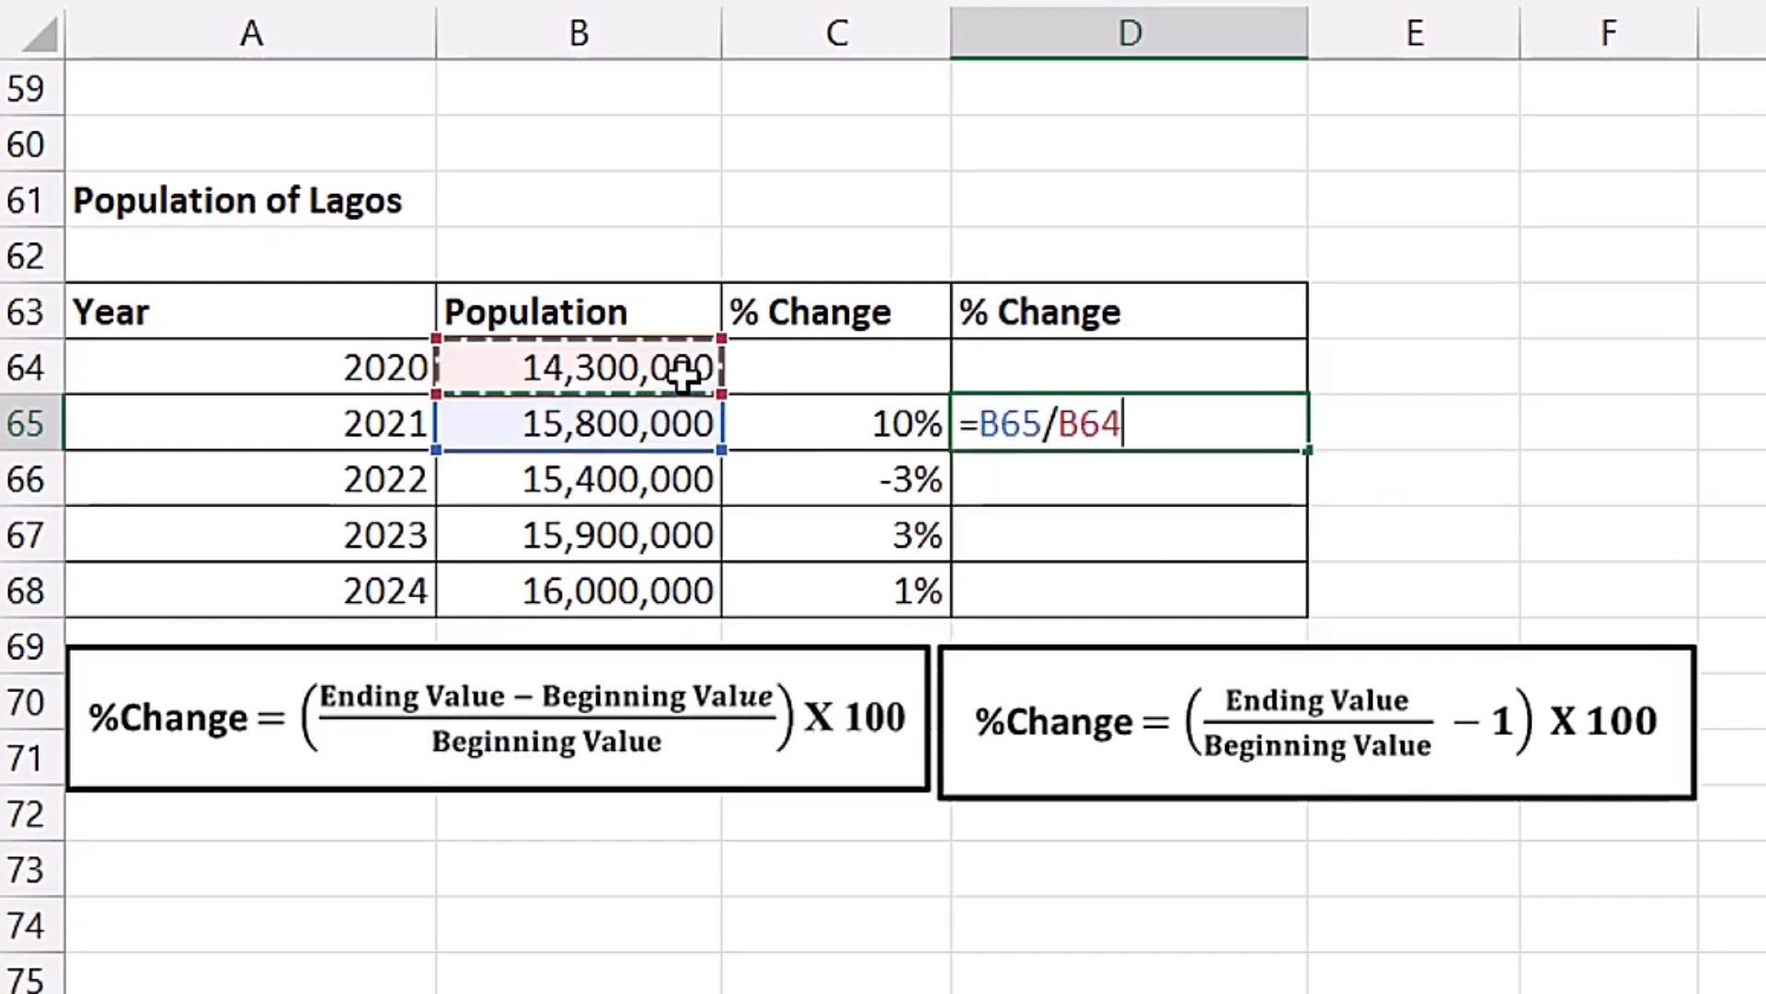
pyautogui.write('-1')
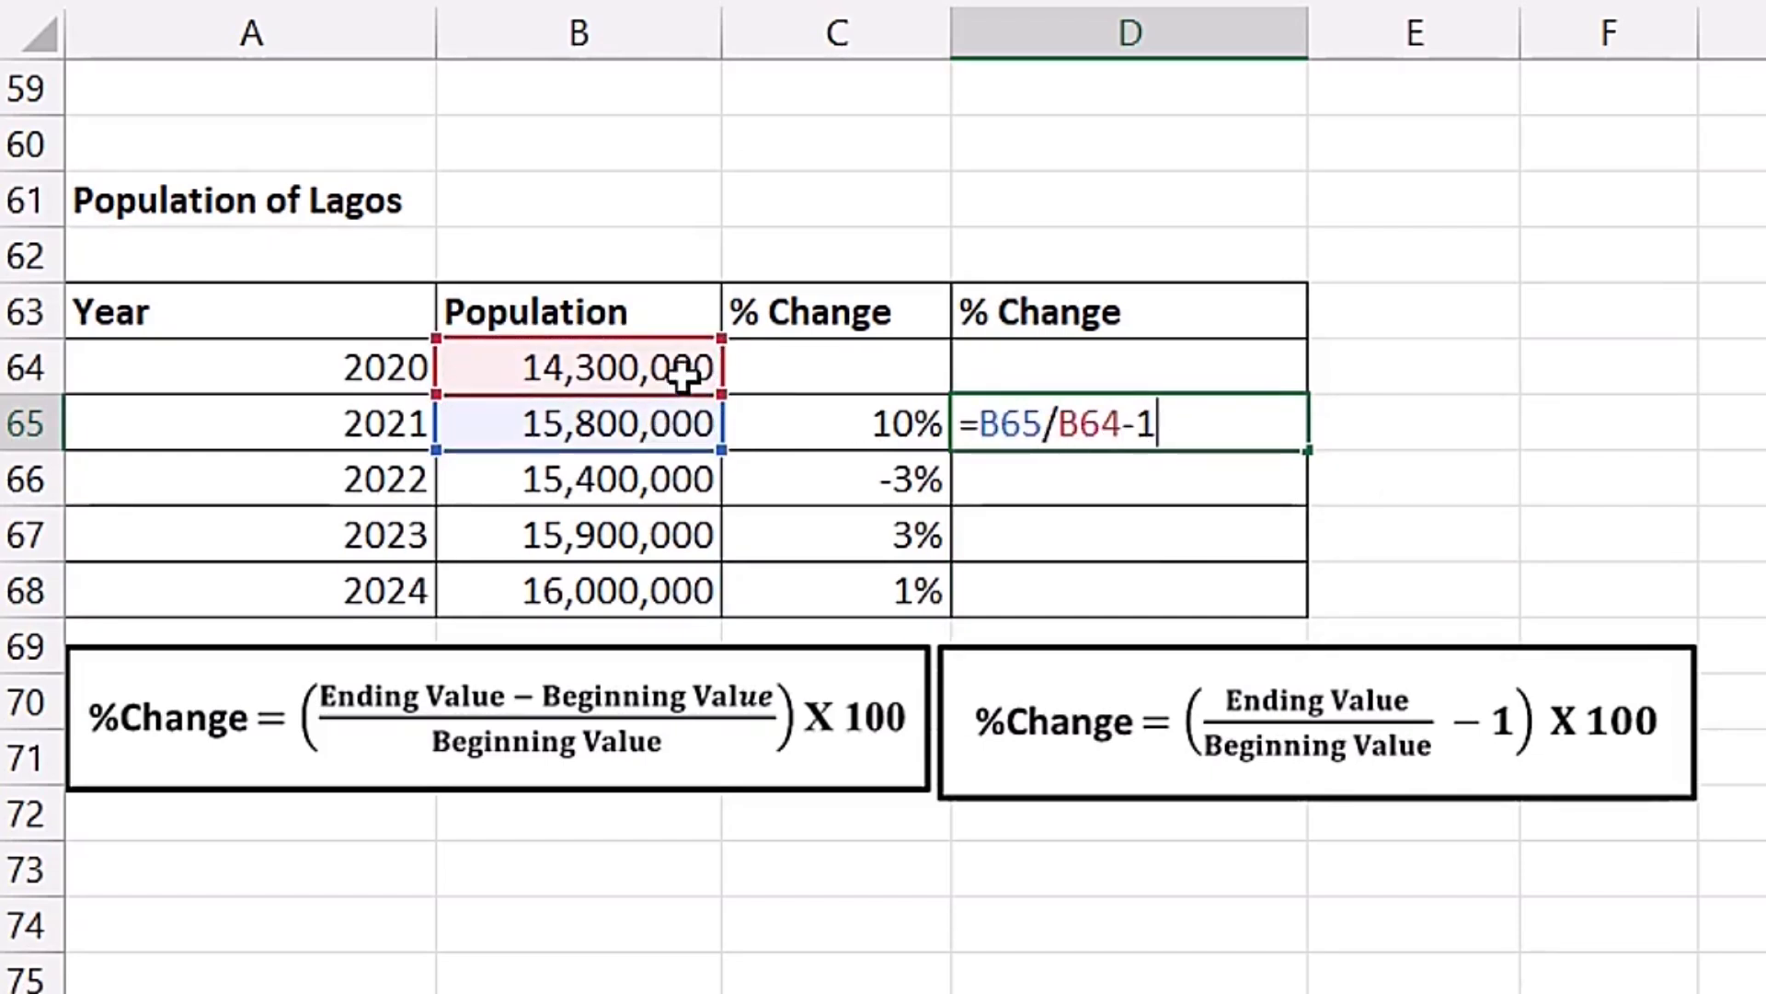
pyautogui.hotkey('ctrl', 'Return')
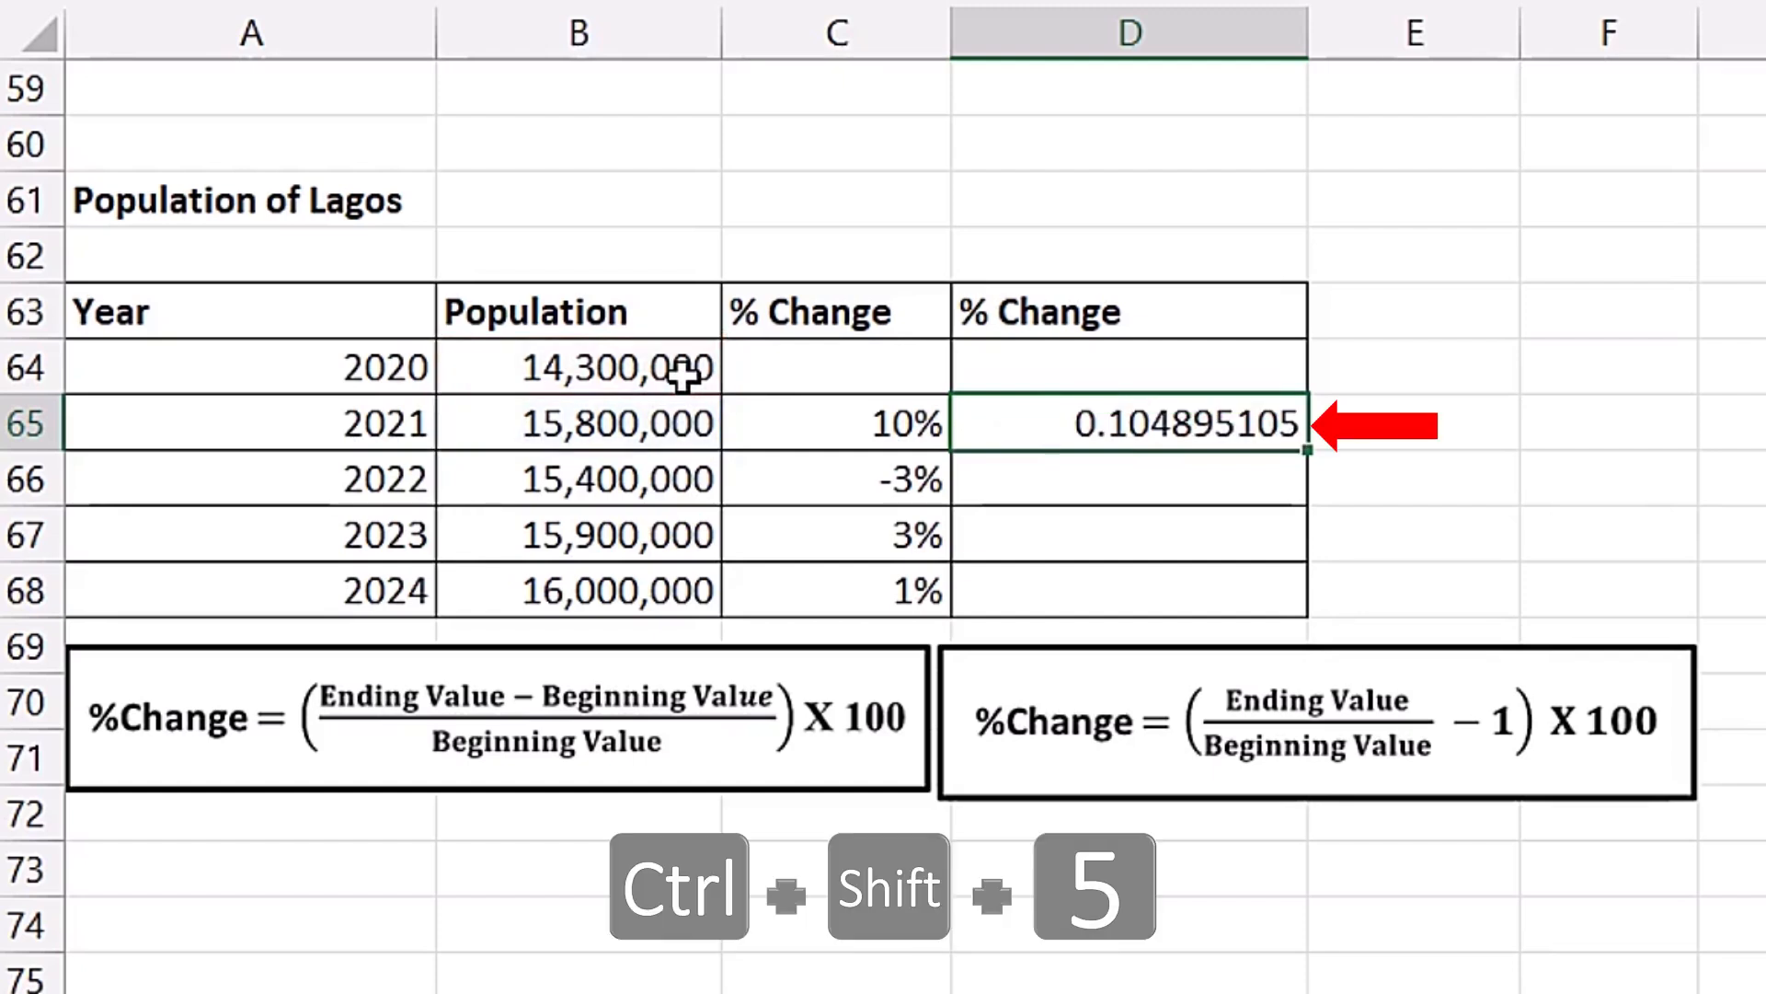
pyautogui.hotkey('ctrl', 'shift', '5')
pyautogui.moveTo(1307, 449); pyautogui.dragTo(1273, 592)
pyautogui.click(1140, 609)
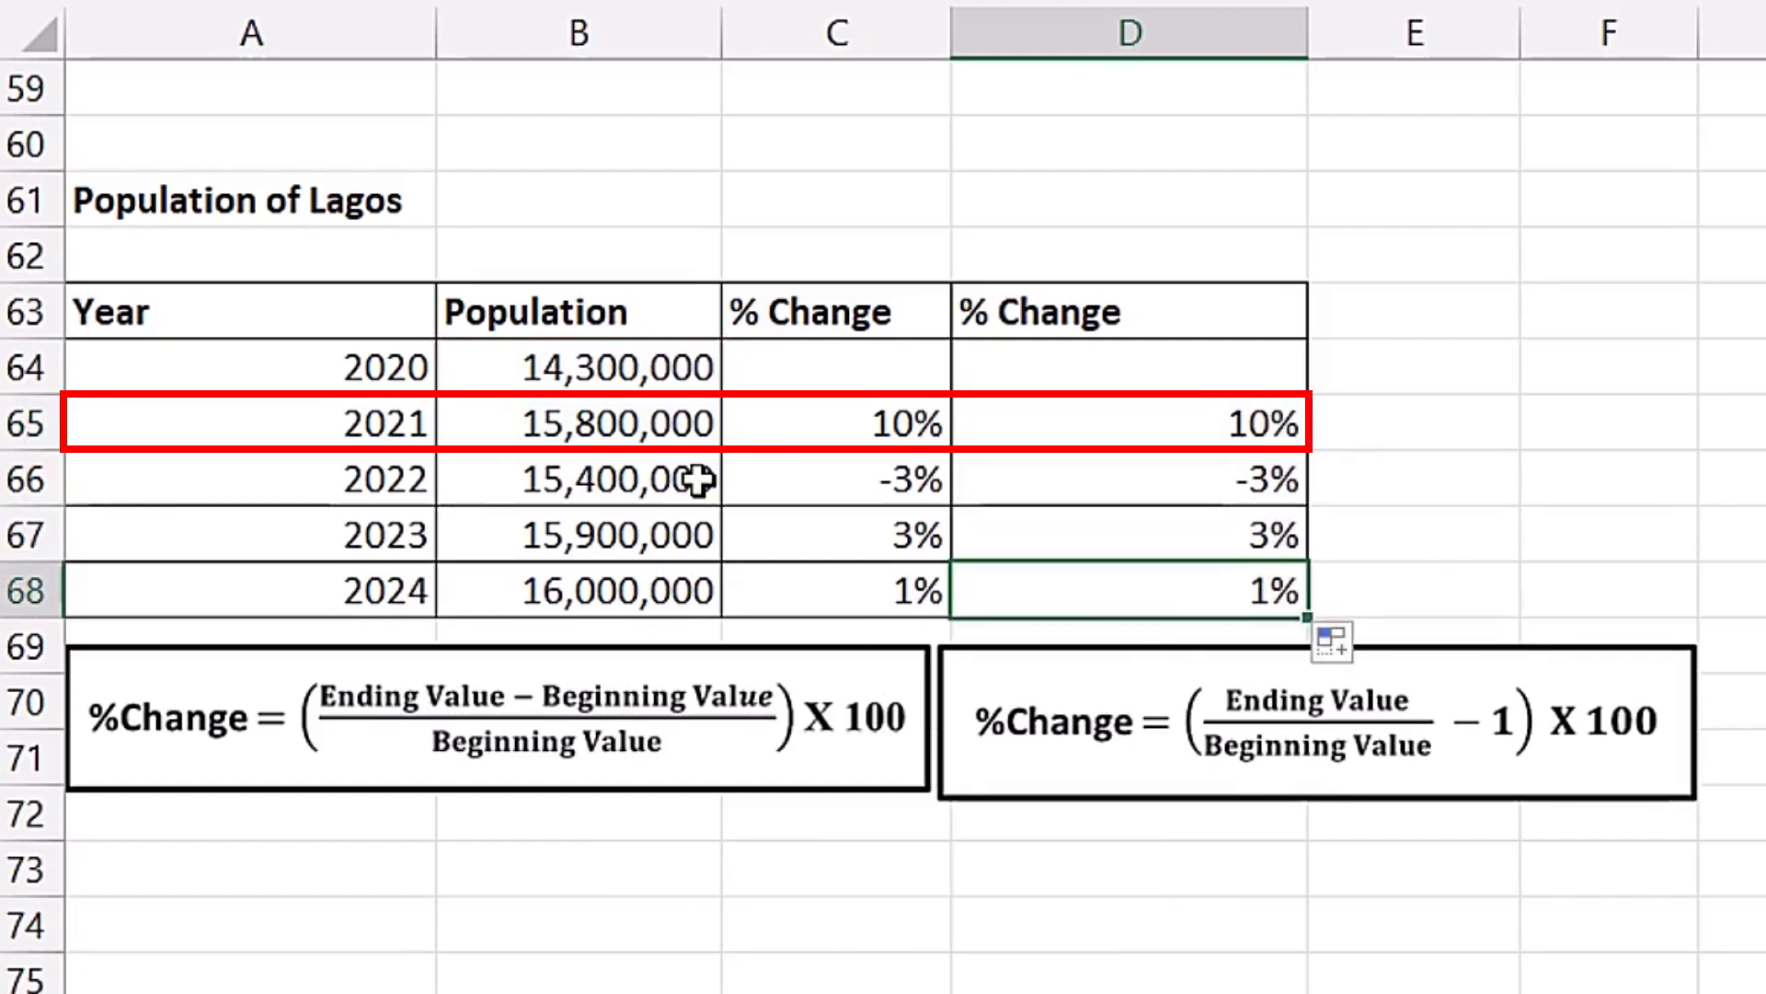